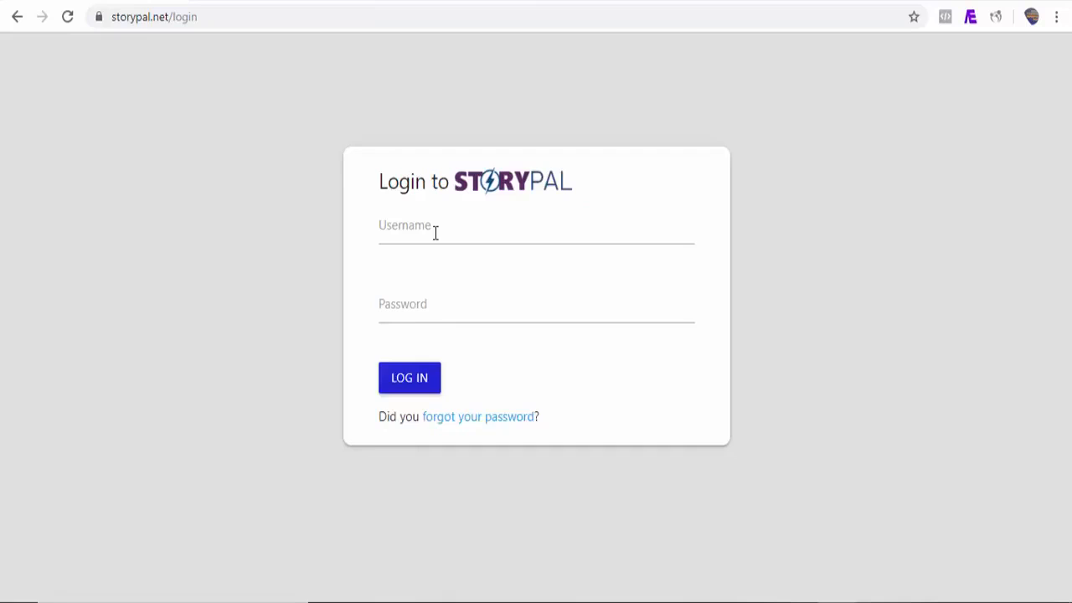
Step: Finish the upsell slides and reach StoryPal's page for generating a .storypal.net subdomain
left_click(435, 234)
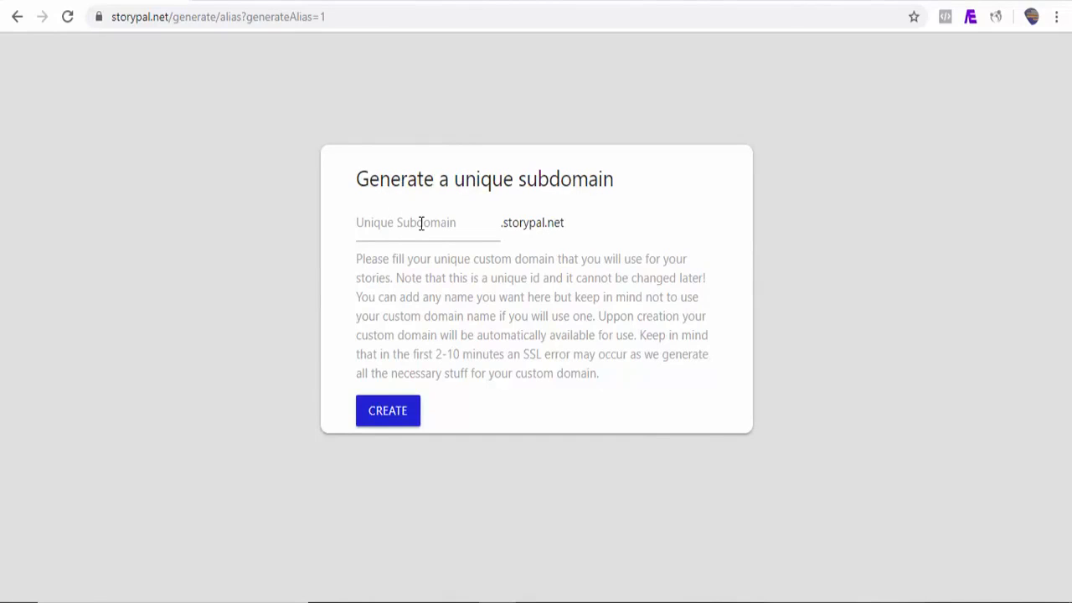
Step: Create the subdomain 'demo' so the account lives at demo.storypal.net
left_click(375, 227)
type("demo")
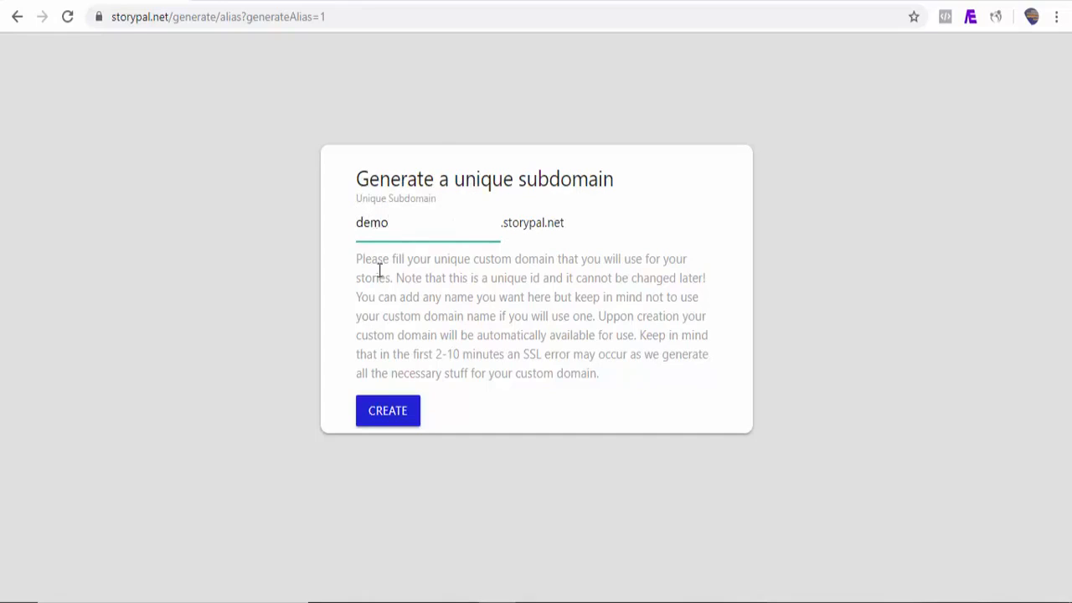
left_click(390, 409)
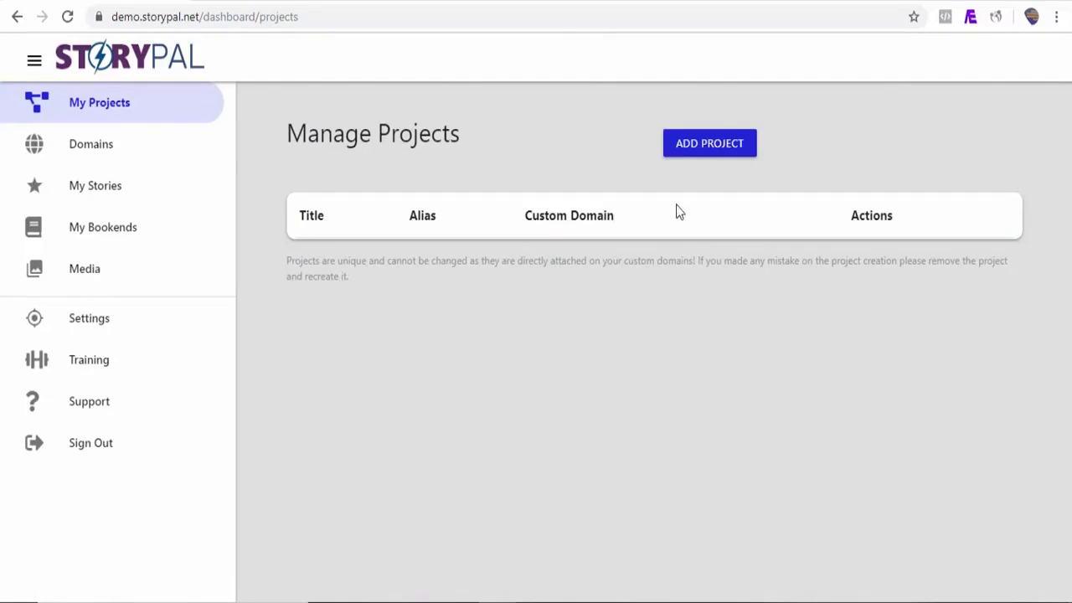
Step: Add a project titled 'My First Story' with the alias 'demo'
left_click(699, 159)
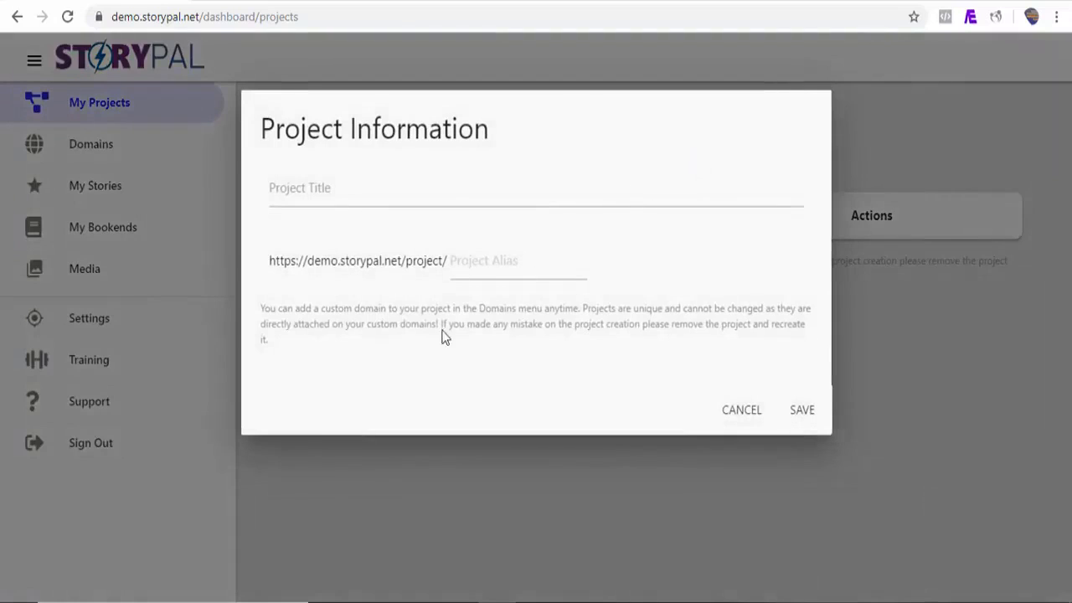
left_click(330, 193)
type("My First Story")
left_click(476, 262)
type("de")
key("BackSpace")
key("BackSpace")
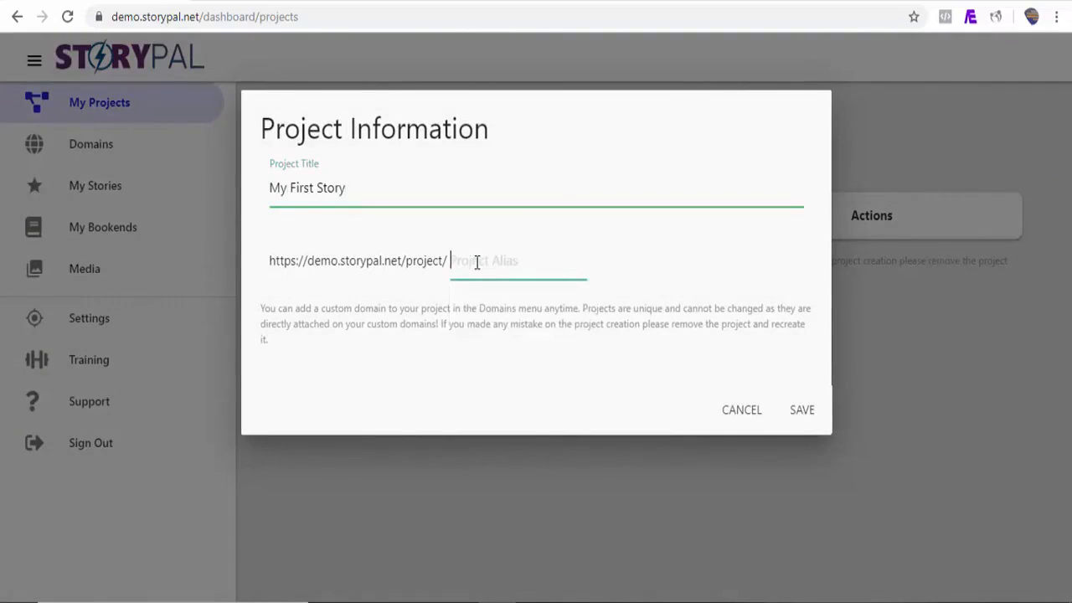
type("demo")
left_click(801, 411)
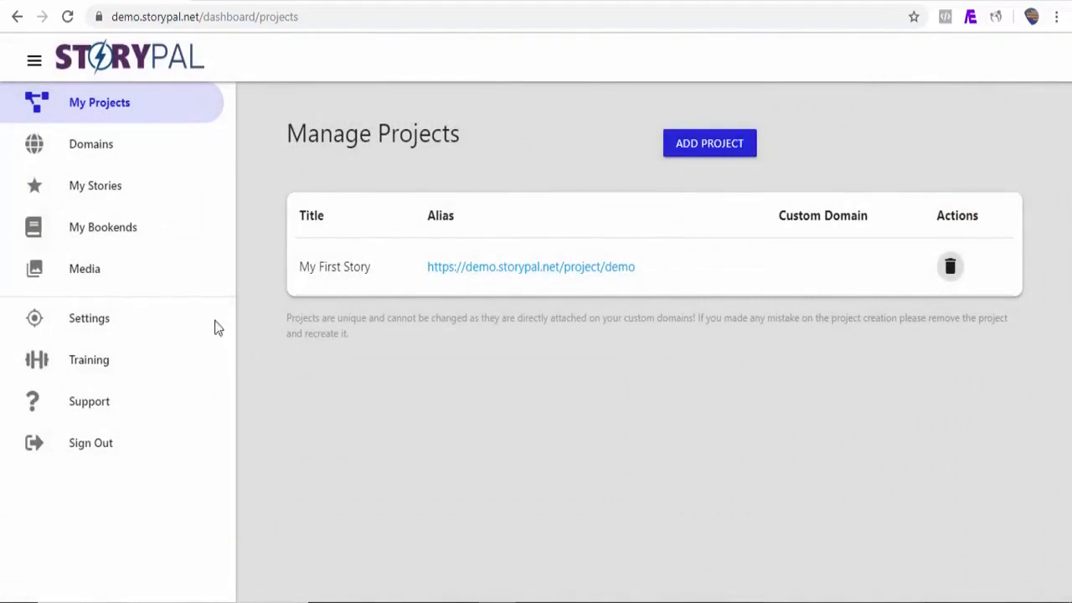
left_click(86, 153)
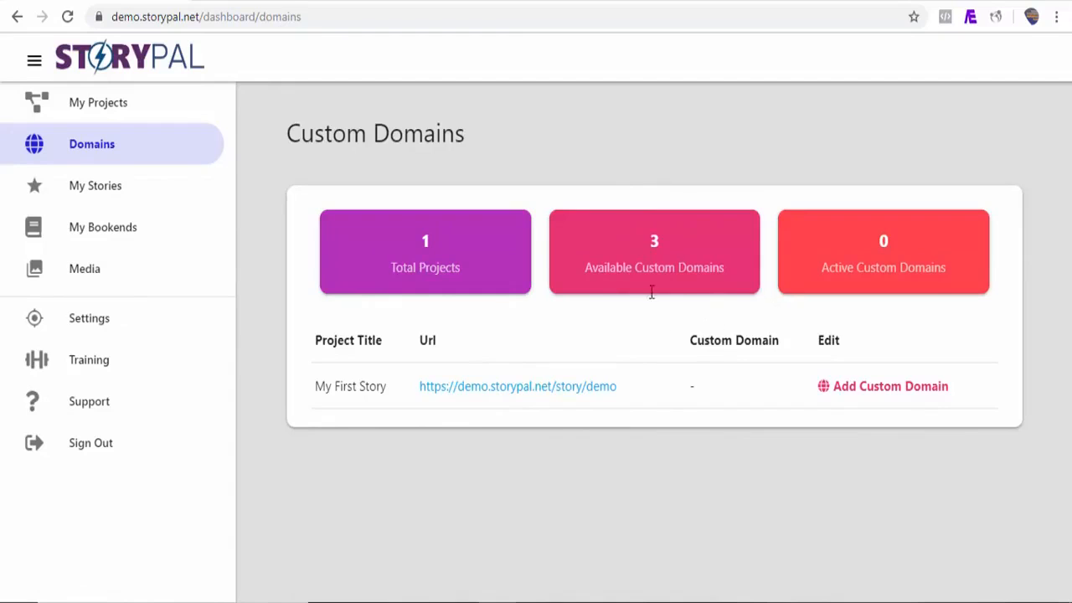
left_click(868, 394)
left_click_drag(765, 313, 761, 373)
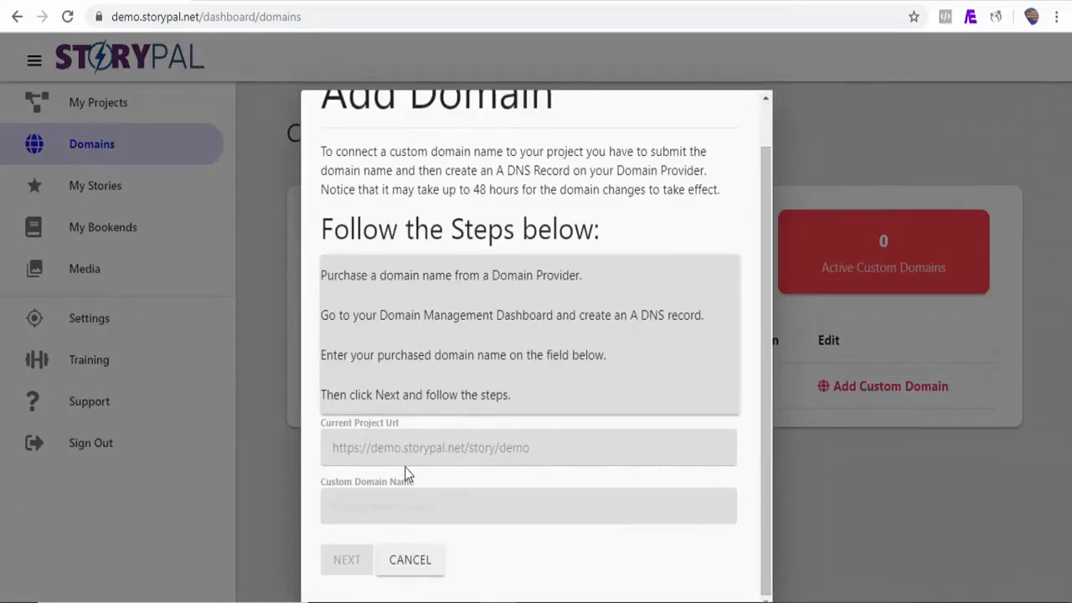
left_click(390, 506)
type("https")
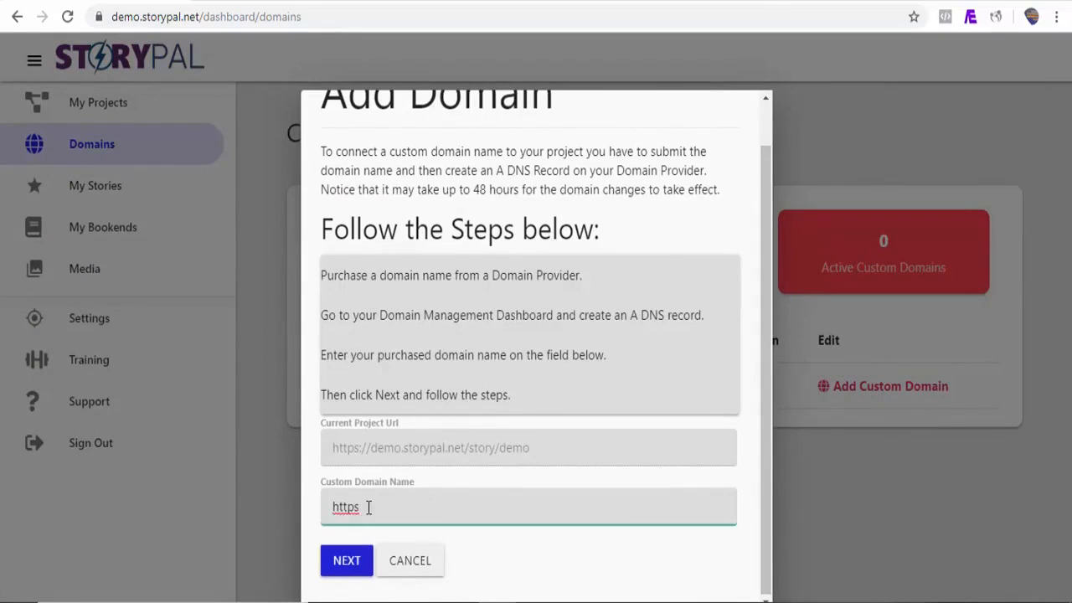
type("://demo.storypal.io")
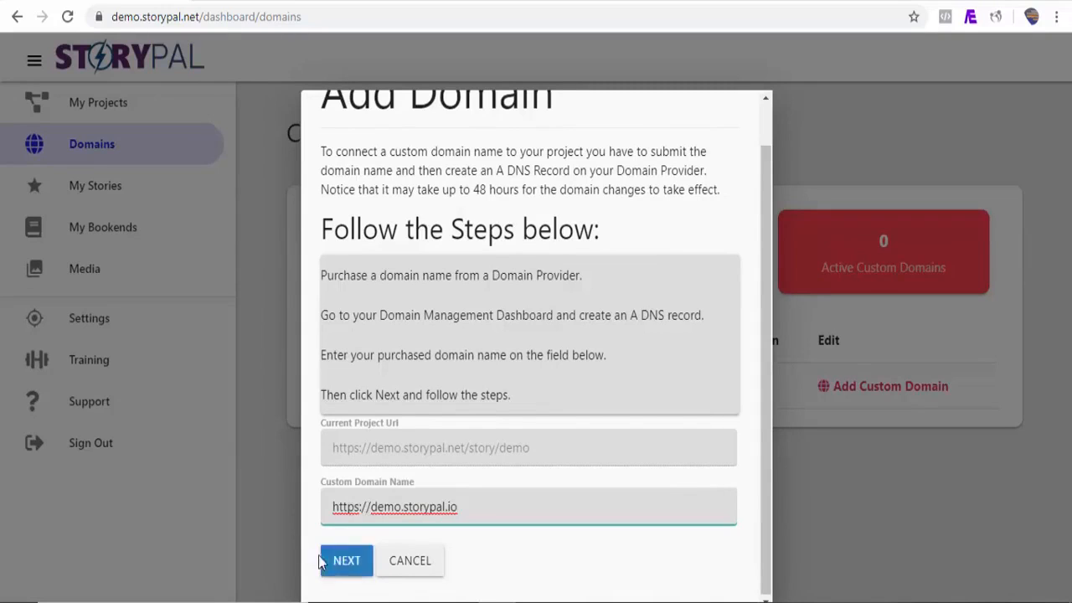
left_click(346, 561)
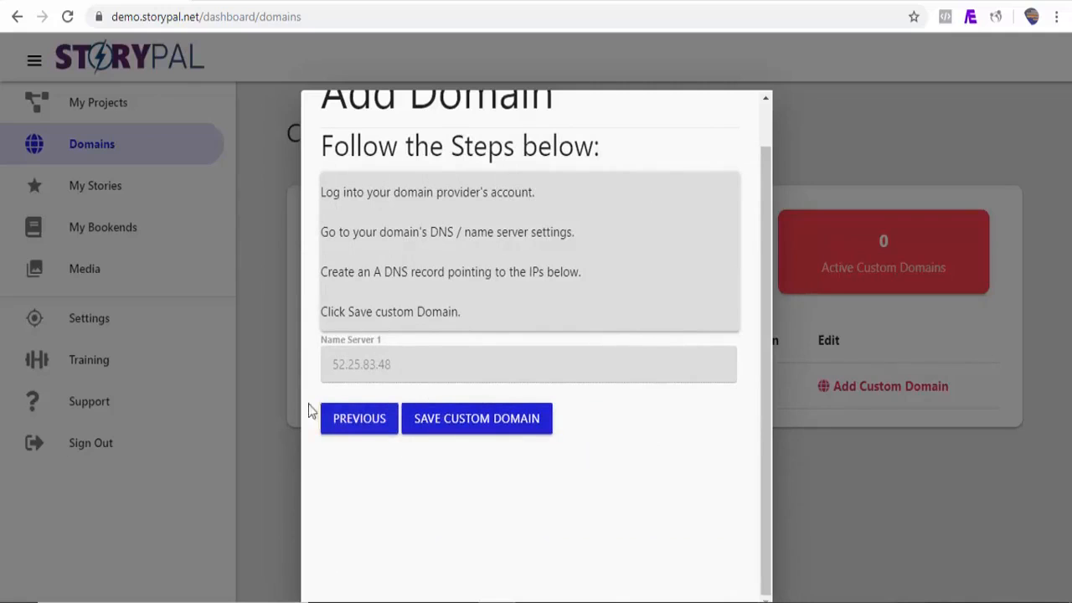
left_click(476, 418)
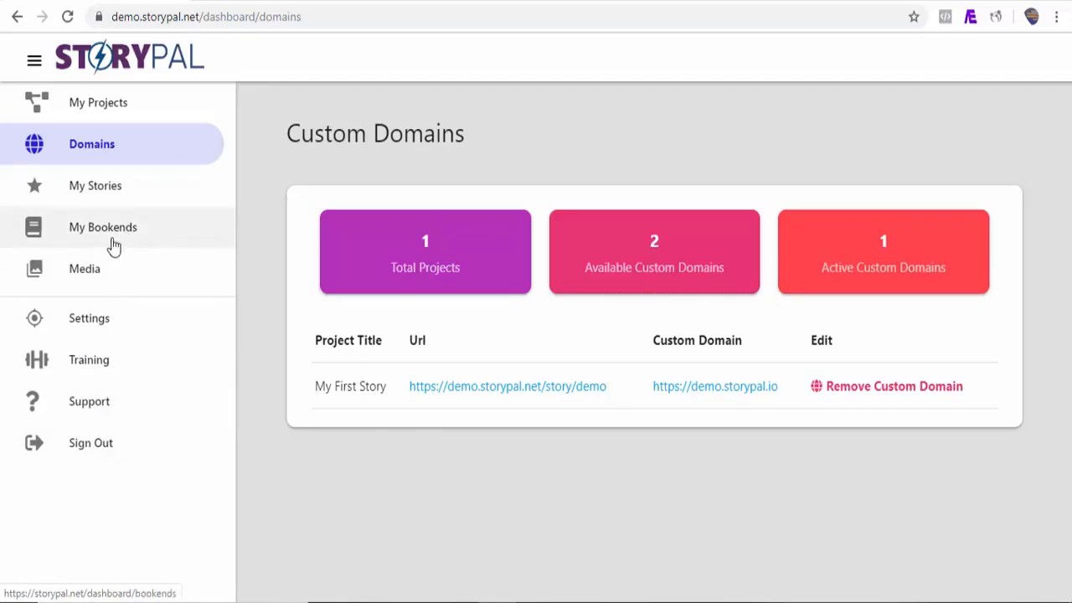
Step: Go to My Stories and start a new story
left_click(98, 194)
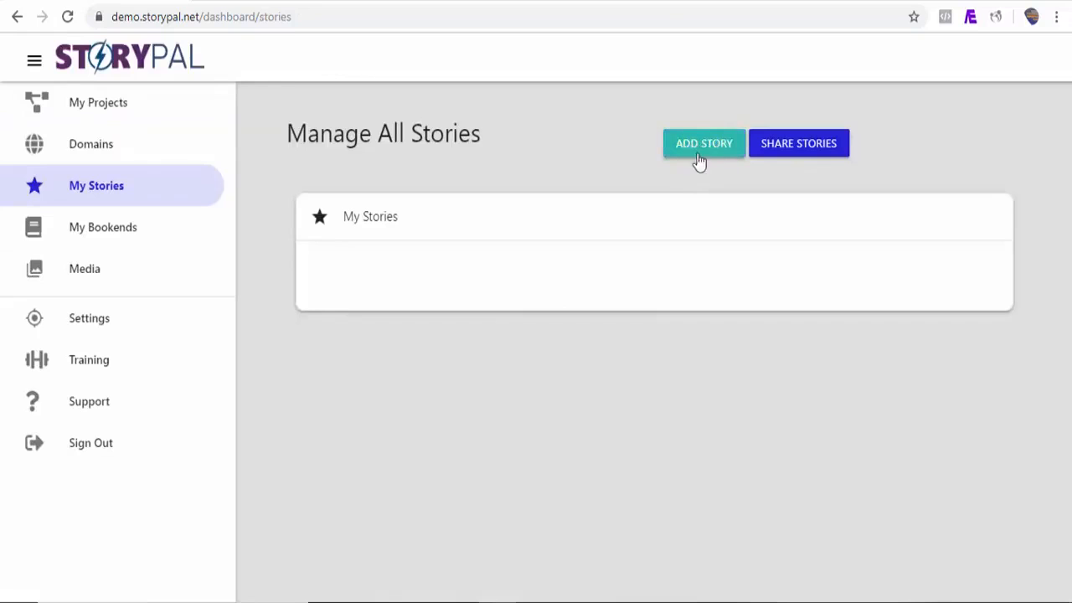
left_click(702, 155)
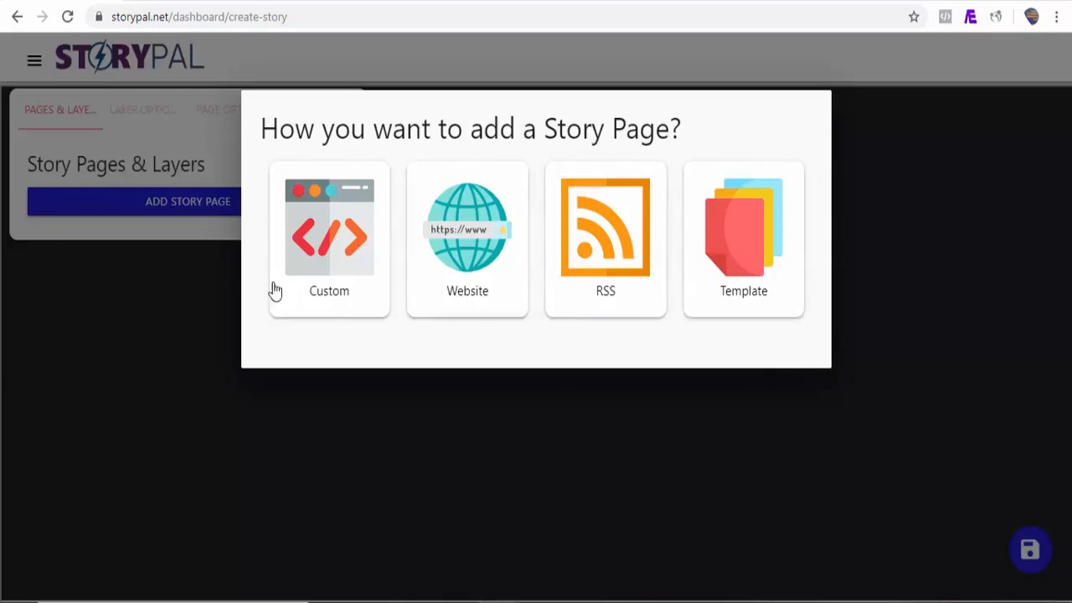
Step: Make Story Page 1 a Custom page with a Heading layer, then view the AMP stories article
left_click(337, 290)
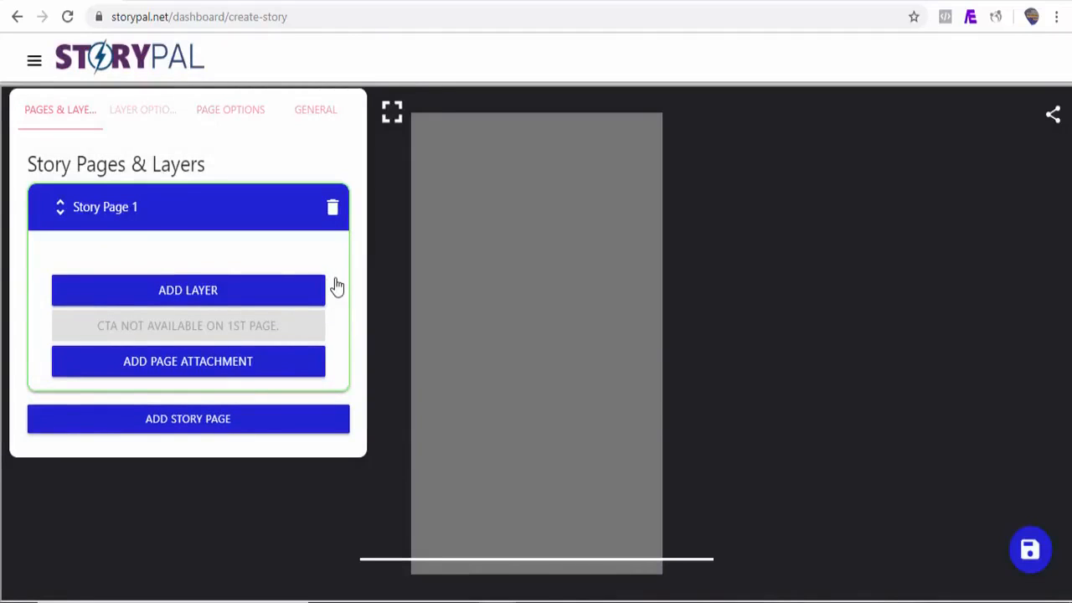
left_click(86, 418)
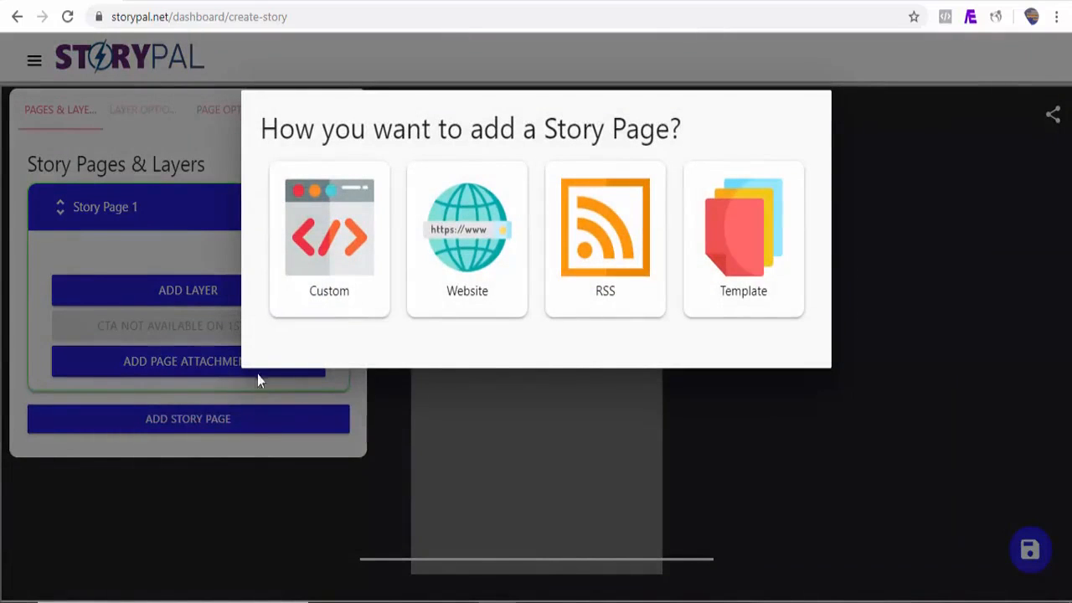
left_click(186, 297)
left_click(188, 297)
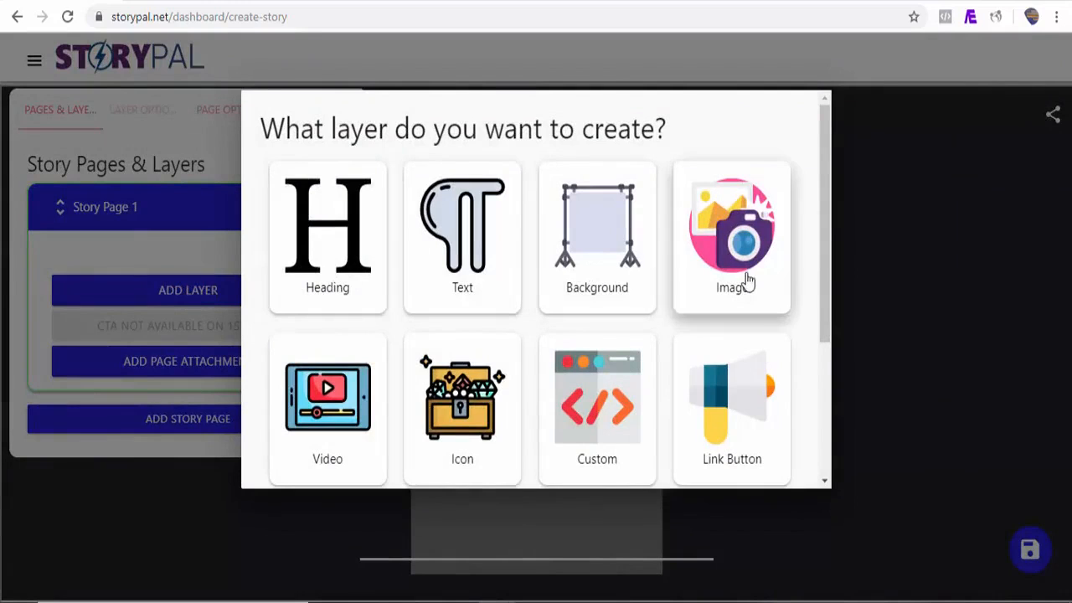
left_click_drag(826, 272, 826, 315)
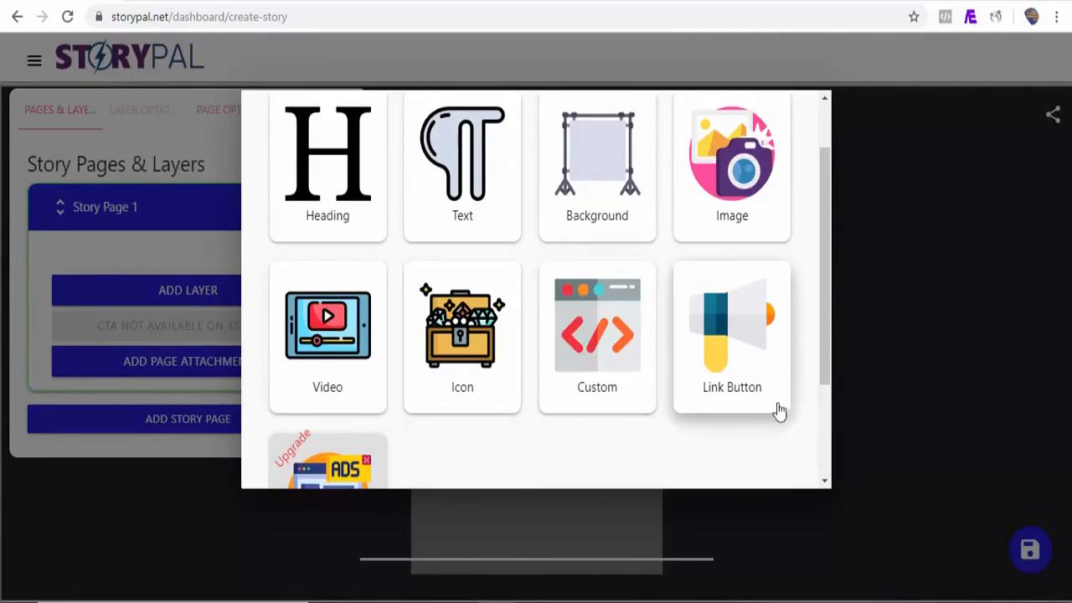
left_click_drag(827, 348, 826, 383)
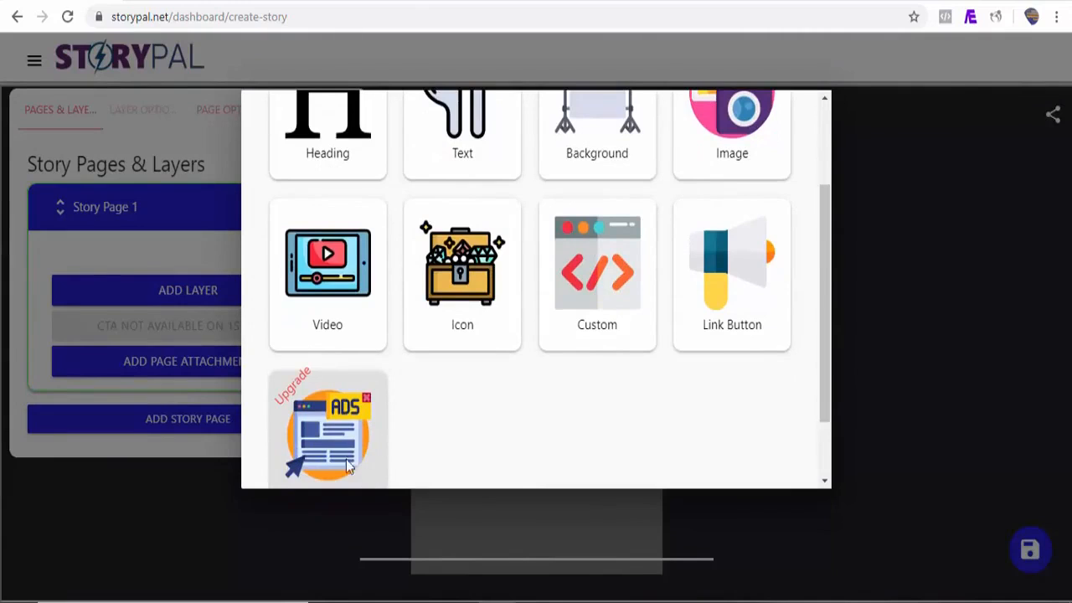
left_click_drag(825, 344, 818, 250)
left_click(332, 235)
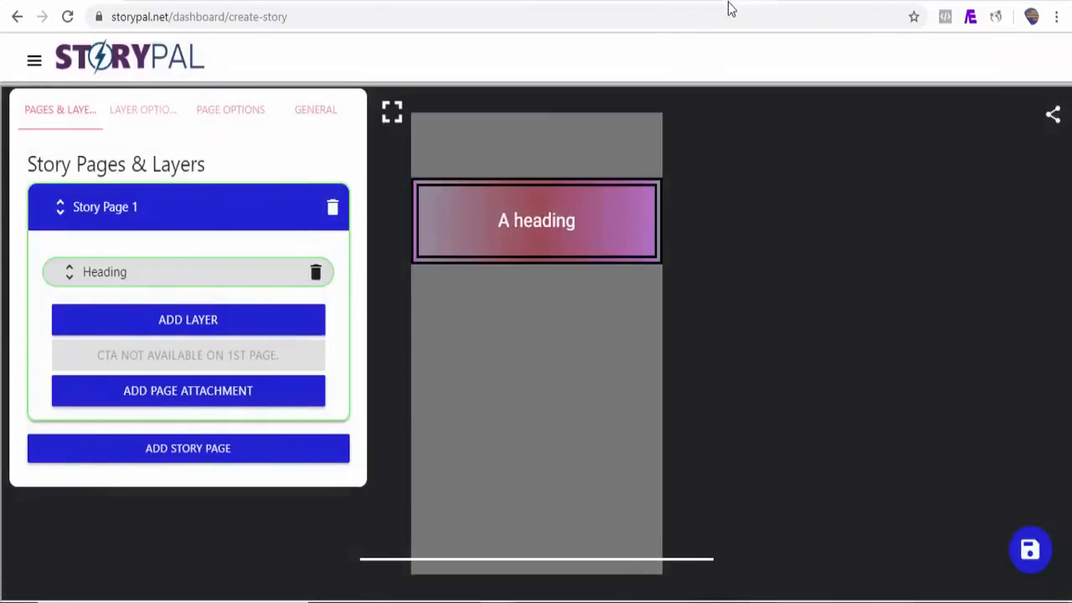
left_click(729, 4)
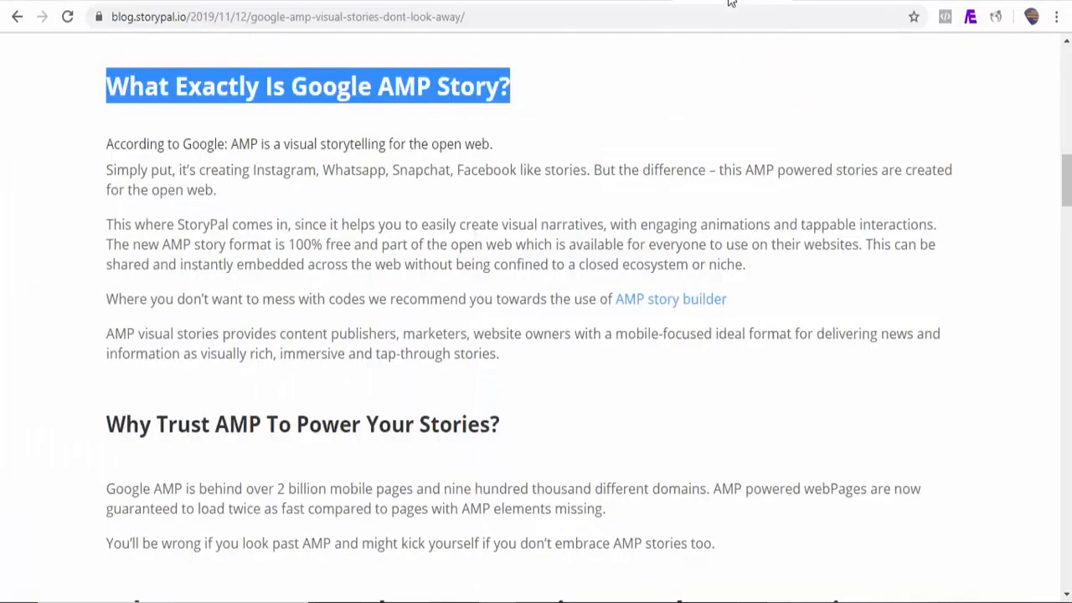
Step: Copy the article heading 'What Exactly Is Google AMP Story?' and return to the story editor
left_click(367, 136)
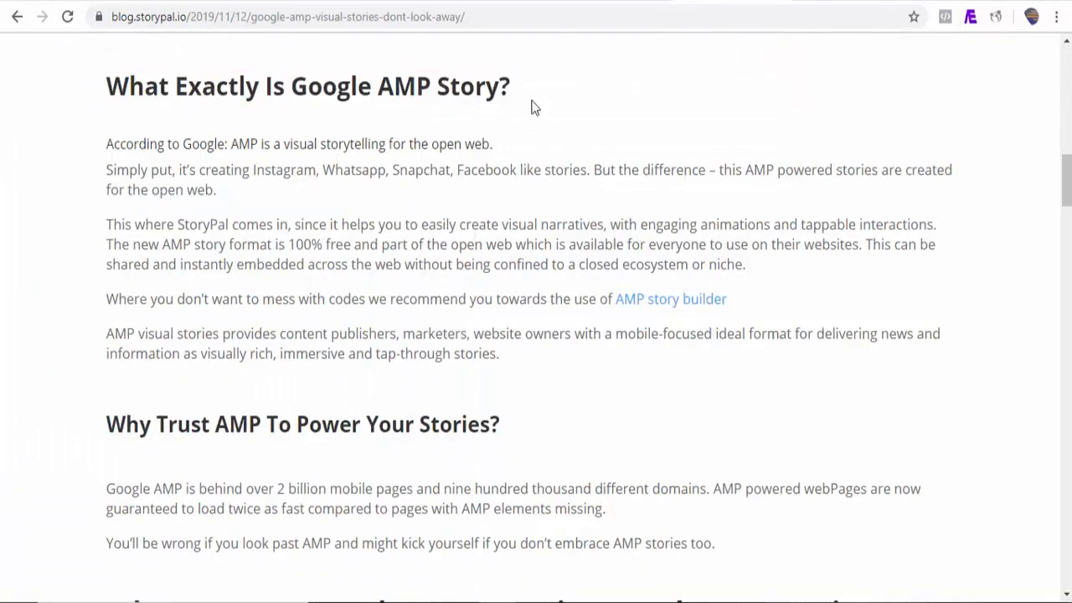
left_click_drag(511, 87, 141, 83)
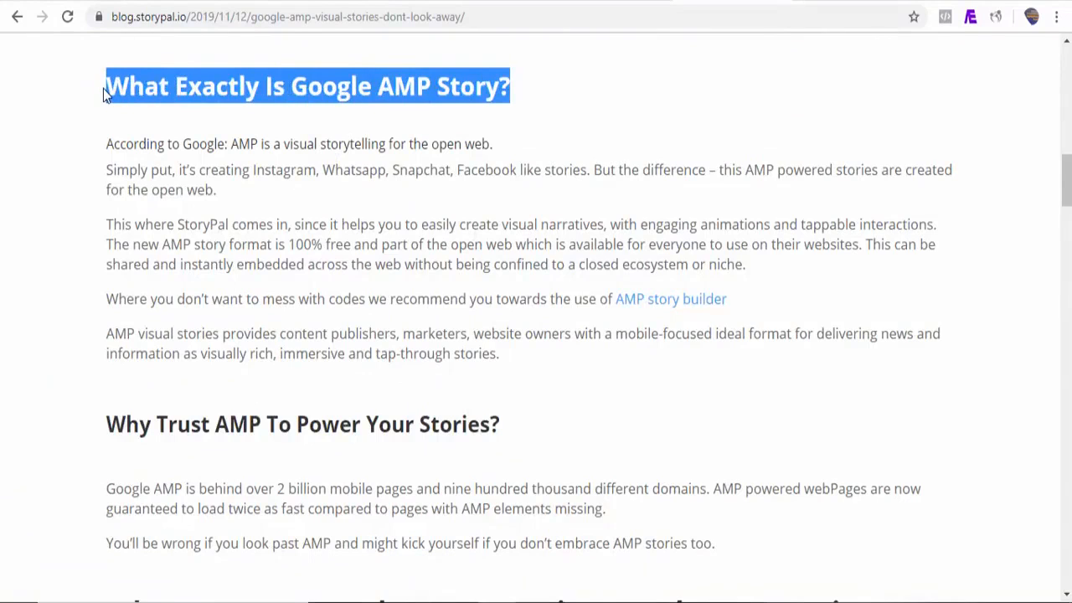
left_click(83, 3)
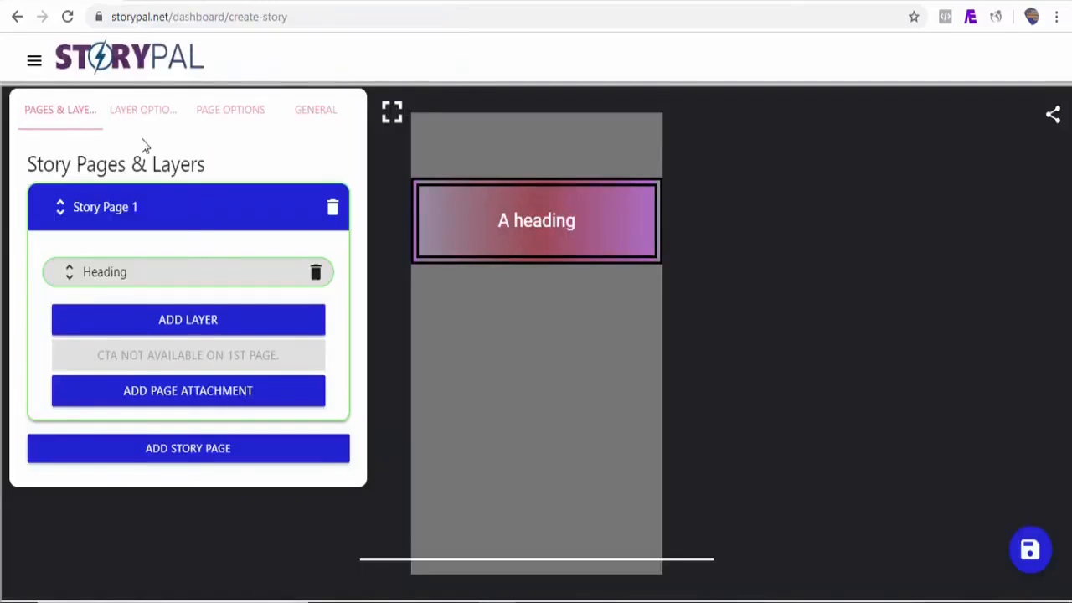
Step: Replace the heading layer's placeholder text with 'What Exactly Is Google AMP Story?'
left_click(139, 116)
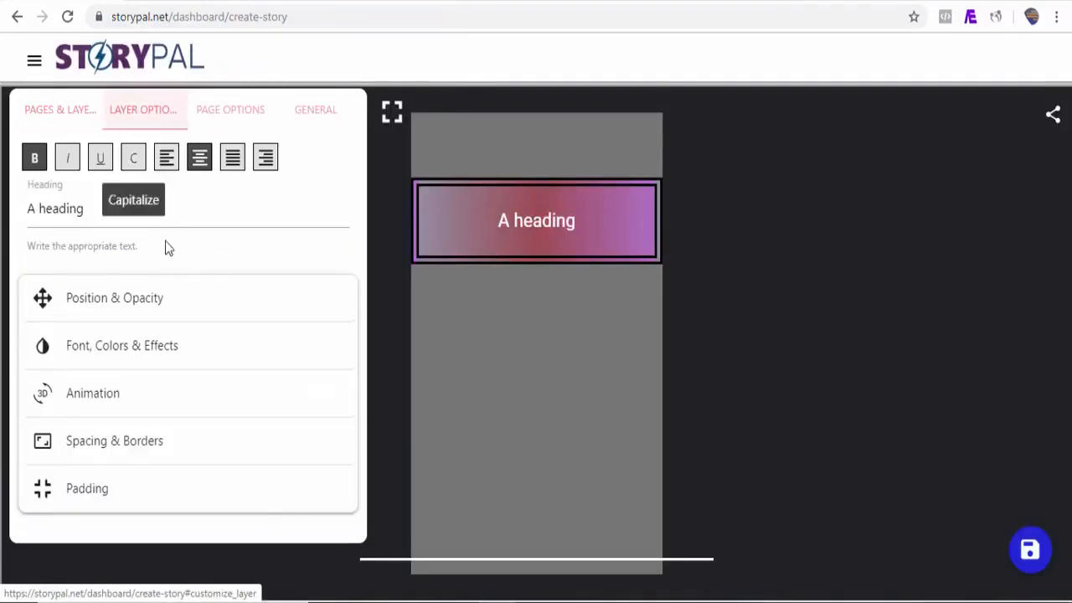
double_click(146, 221)
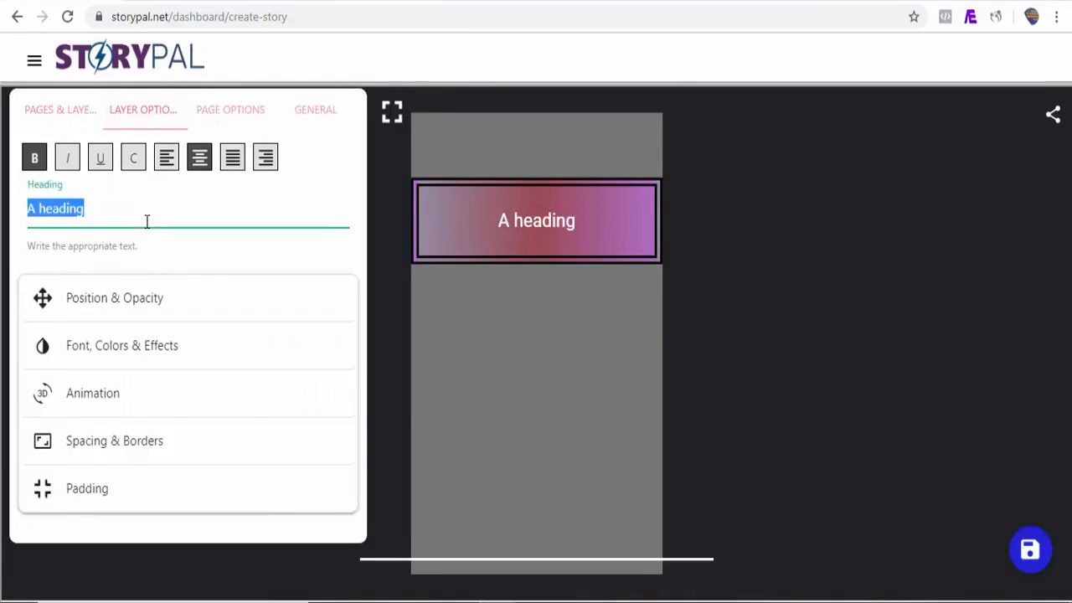
type("What Exactly Is Google AMP Story?")
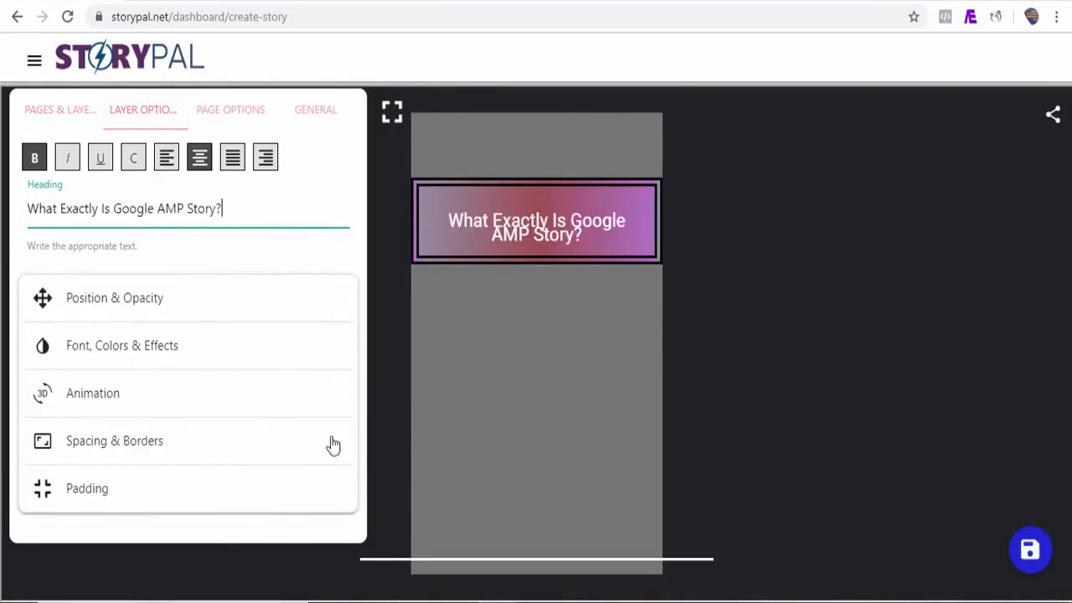
Step: Raise the heading's line height to 3.5rem and stretch its box taller to show both lines
left_click(177, 451)
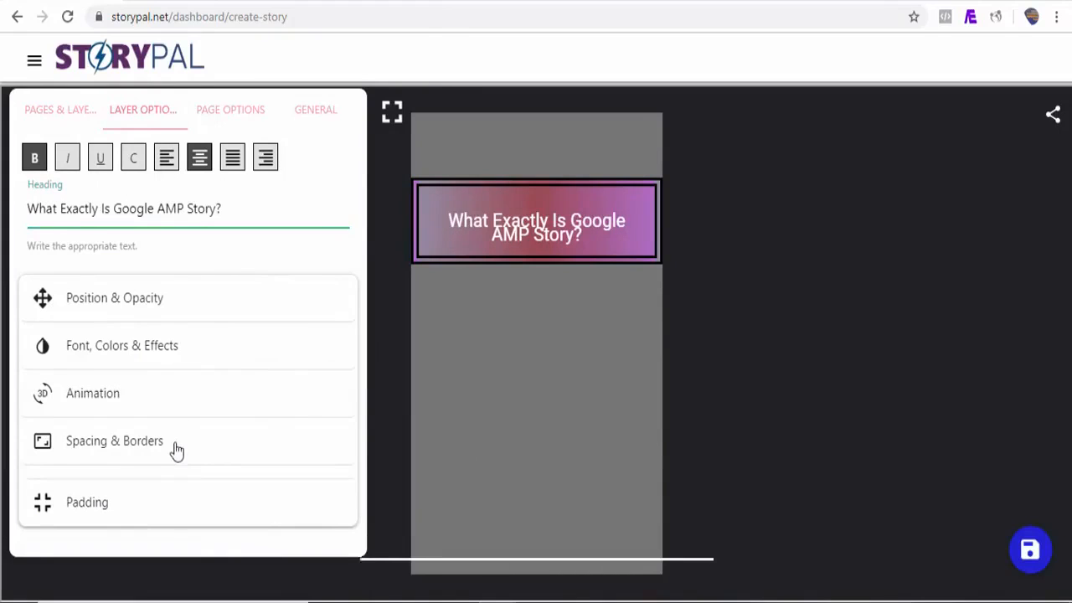
left_click_drag(355, 280, 356, 376)
left_click_drag(76, 385, 101, 385)
left_click(548, 241)
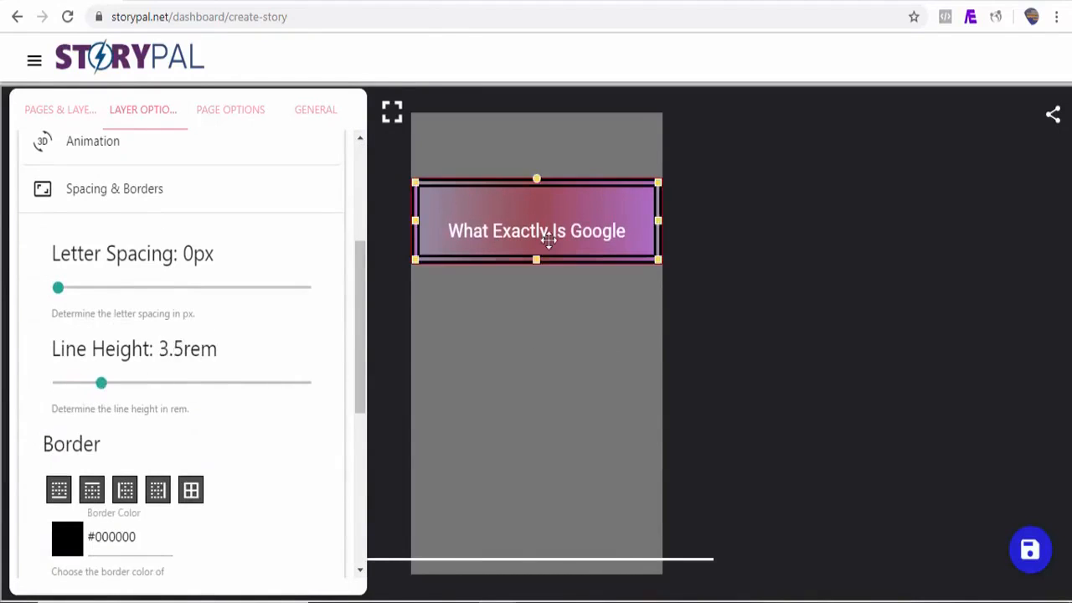
left_click_drag(537, 262, 540, 311)
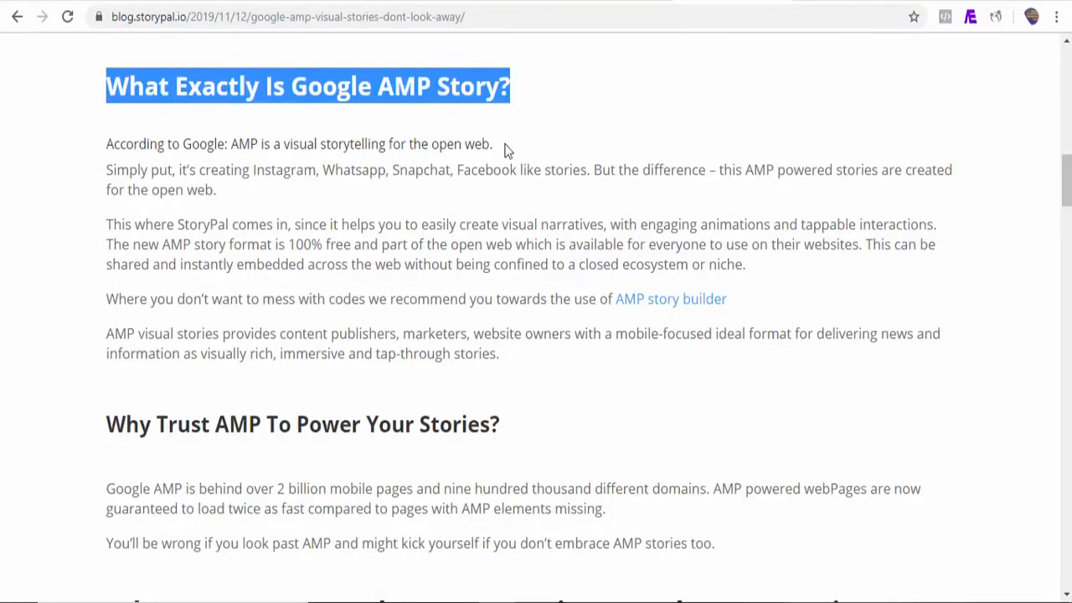
left_click_drag(506, 151, 105, 138)
key("ctrl+c")
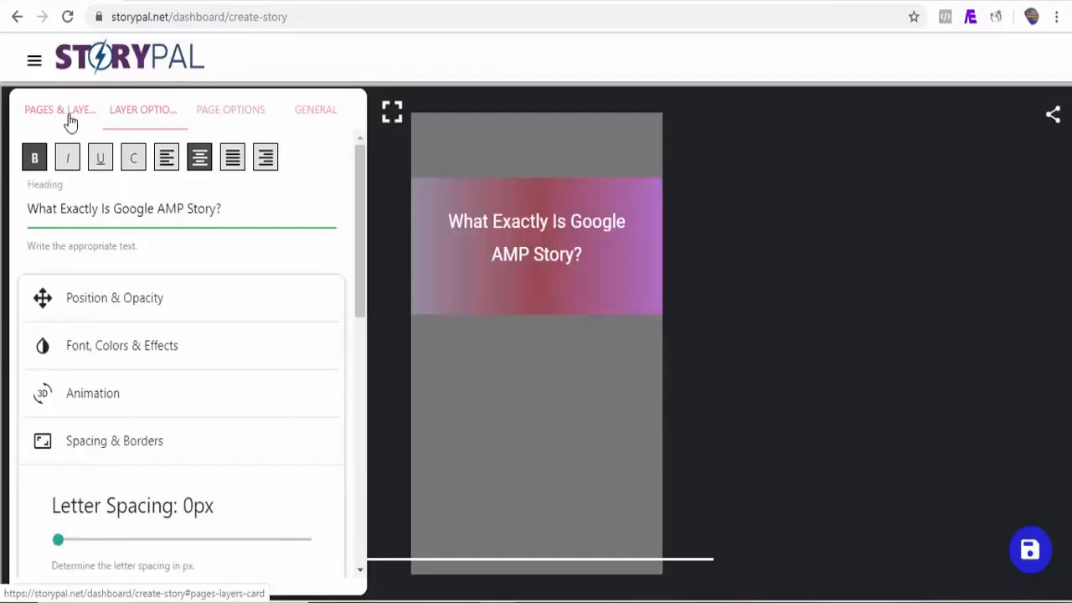
Step: Add a Text layer reading 'According to Google: AMP is a visual storytelling for the open web.' without background
left_click(68, 114)
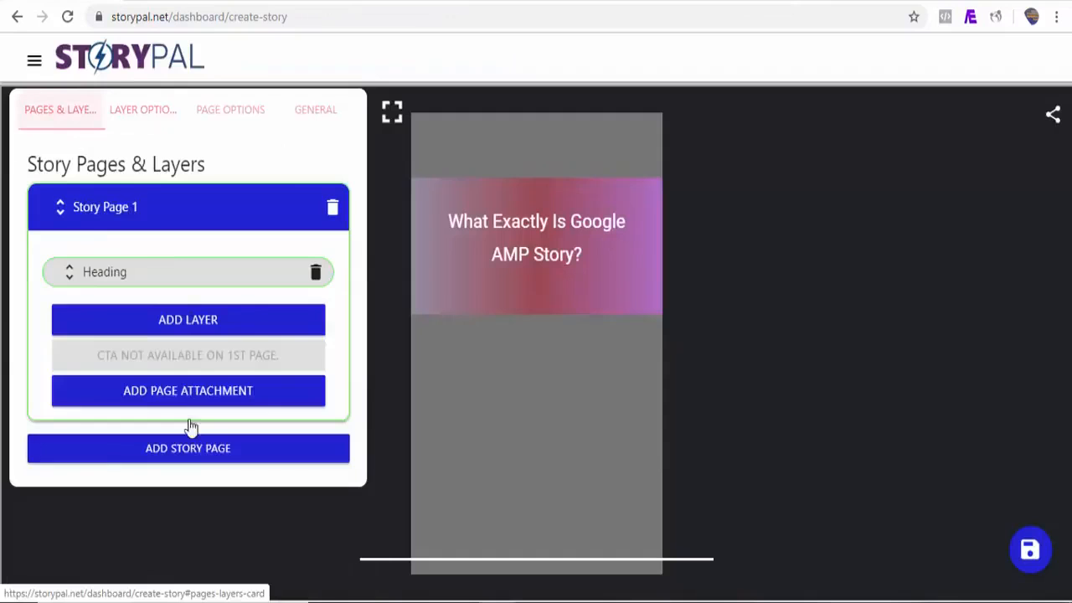
left_click(205, 320)
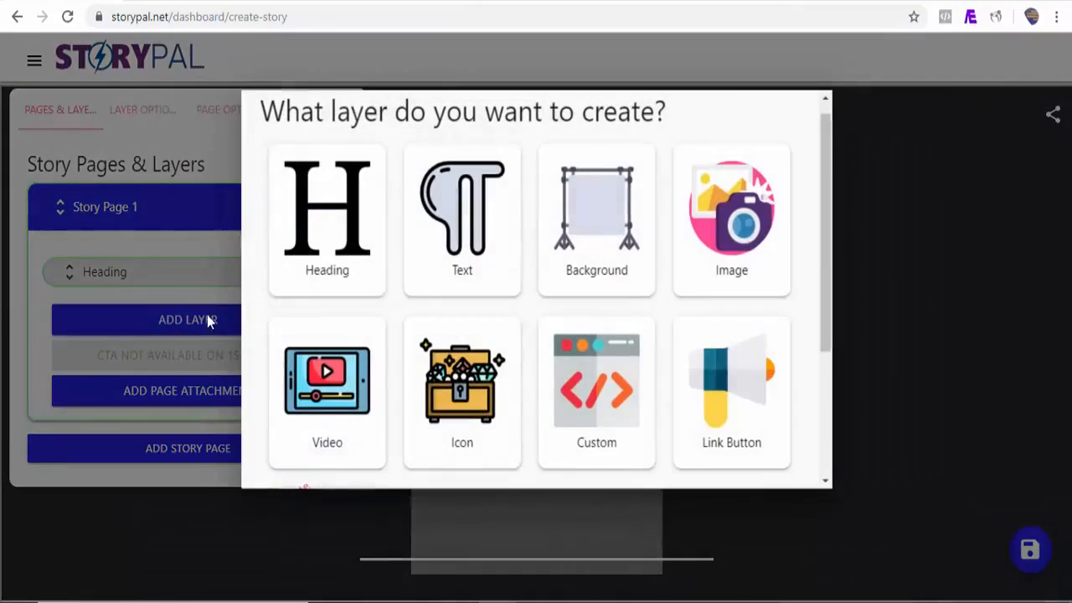
left_click(462, 216)
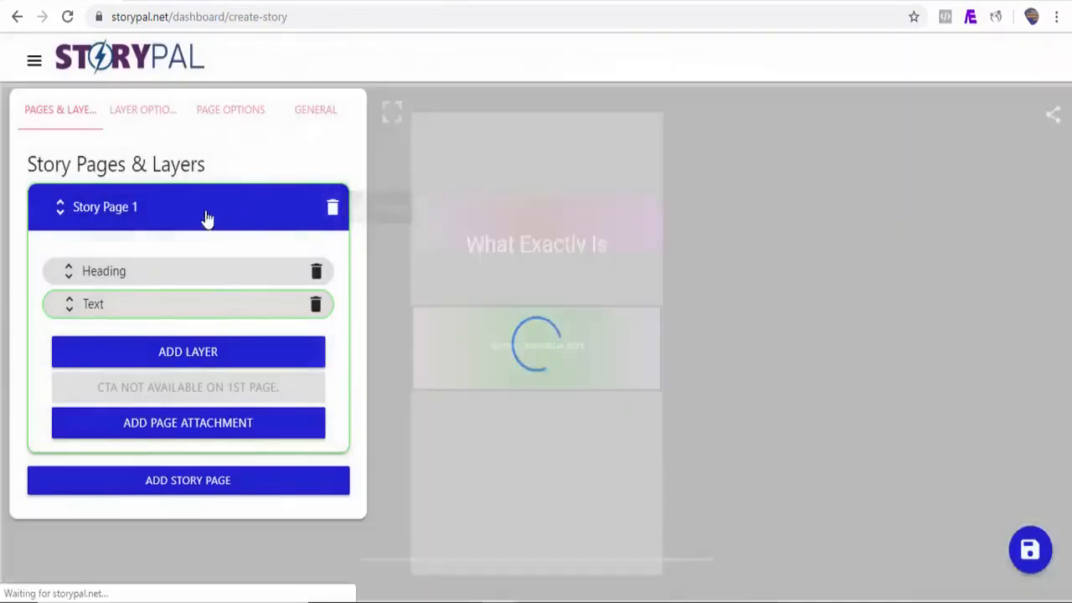
left_click(147, 112)
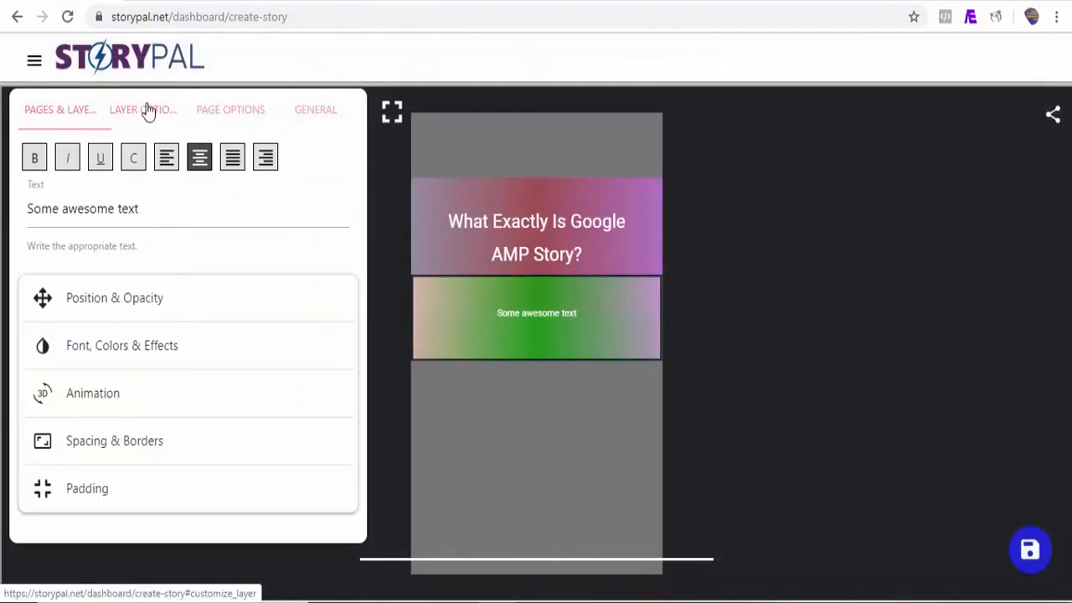
triple_click(143, 214)
key("ctrl+v")
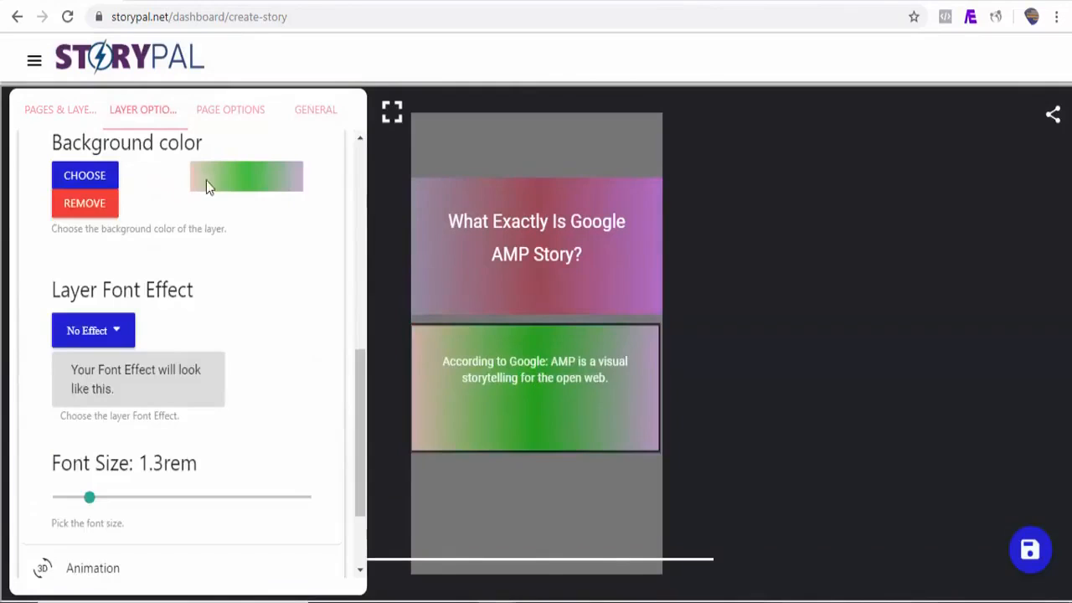
left_click(77, 210)
left_click(229, 117)
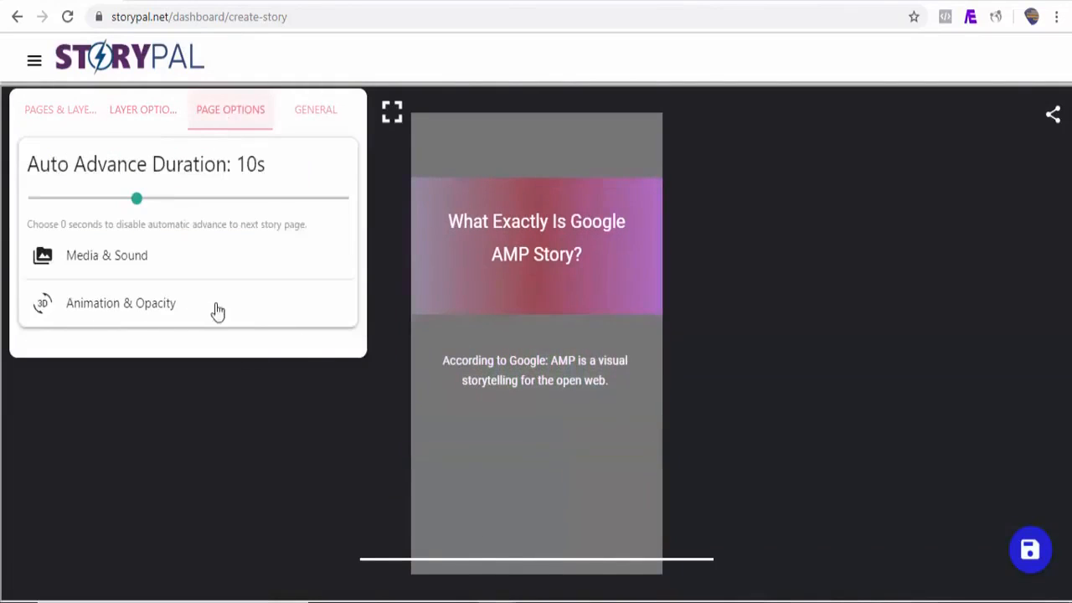
Step: Set the StoryPal library video 'android, icons, samsung', found by searching 'google', as the page background
left_click(118, 260)
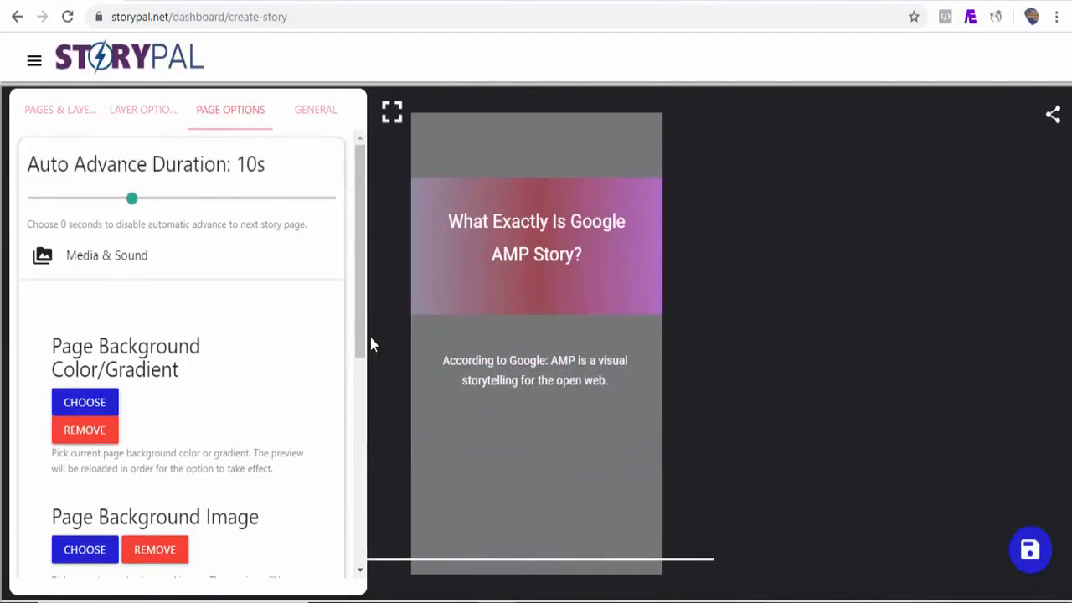
left_click_drag(358, 337, 354, 422)
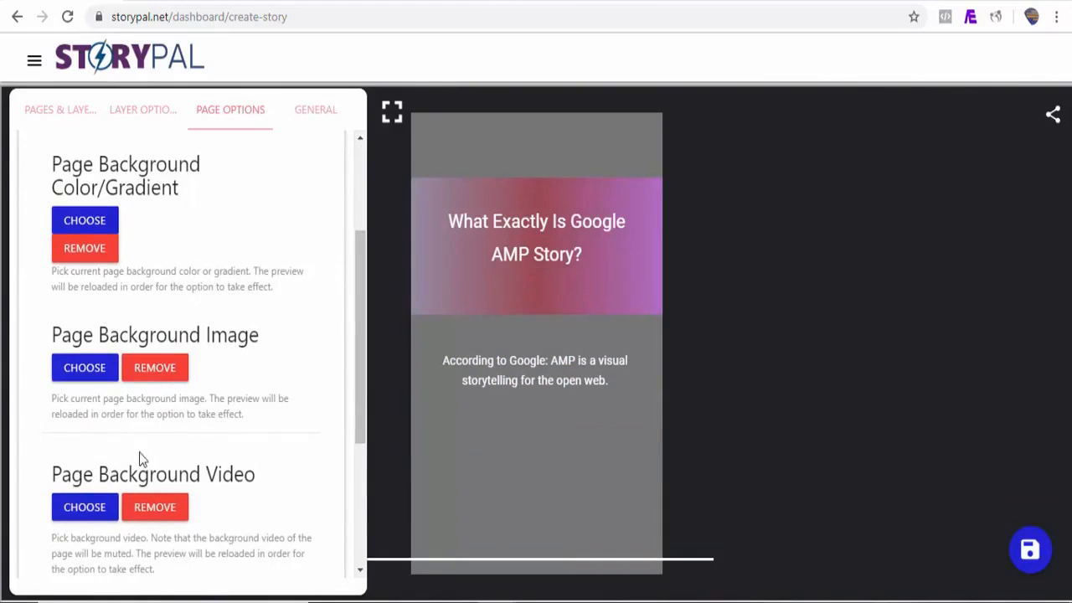
left_click(94, 513)
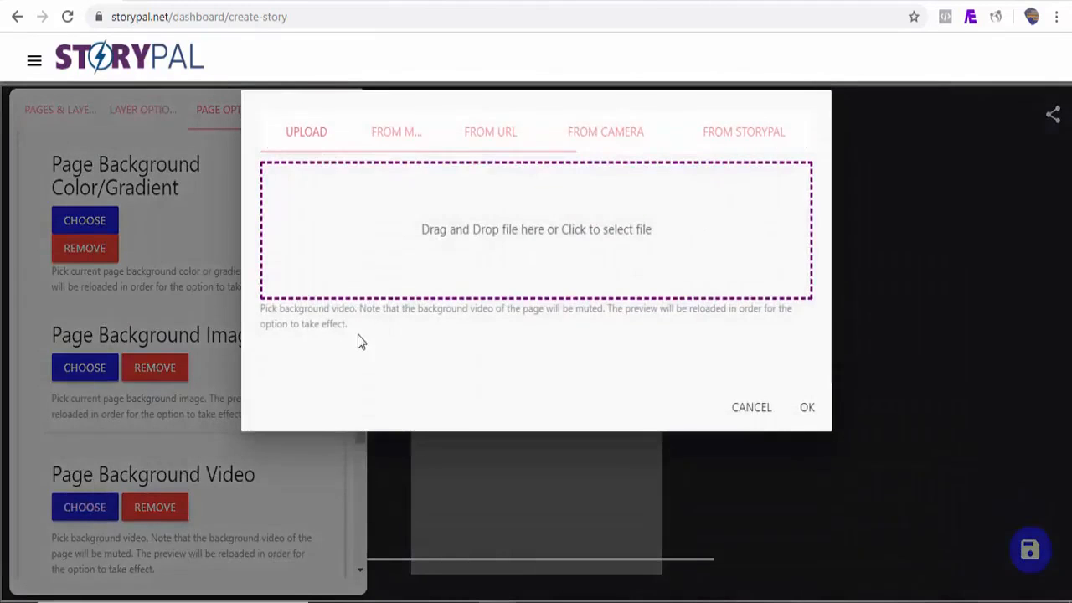
left_click(744, 144)
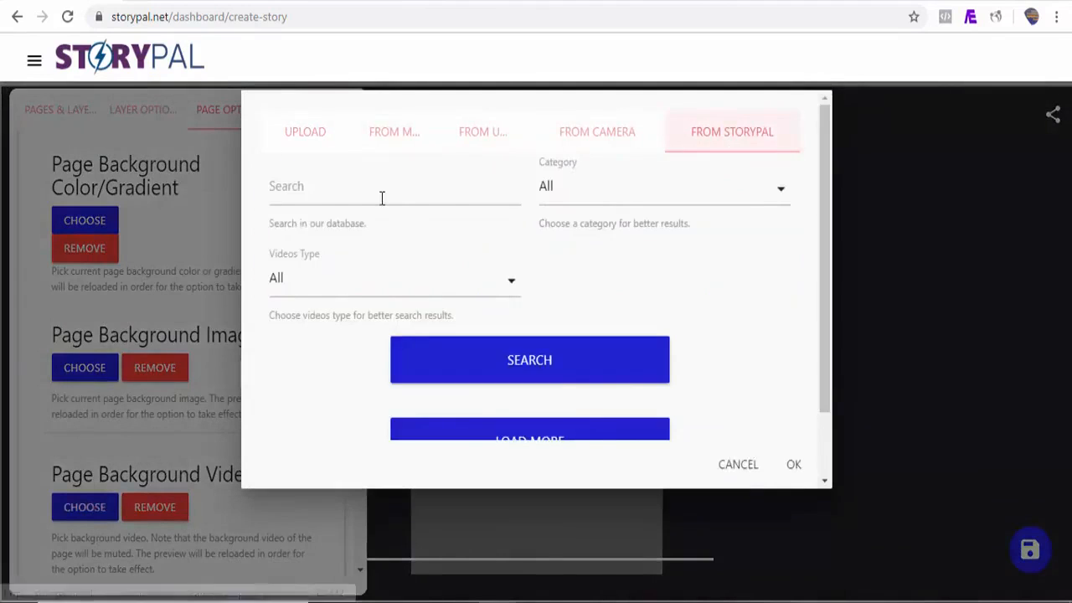
left_click(336, 195)
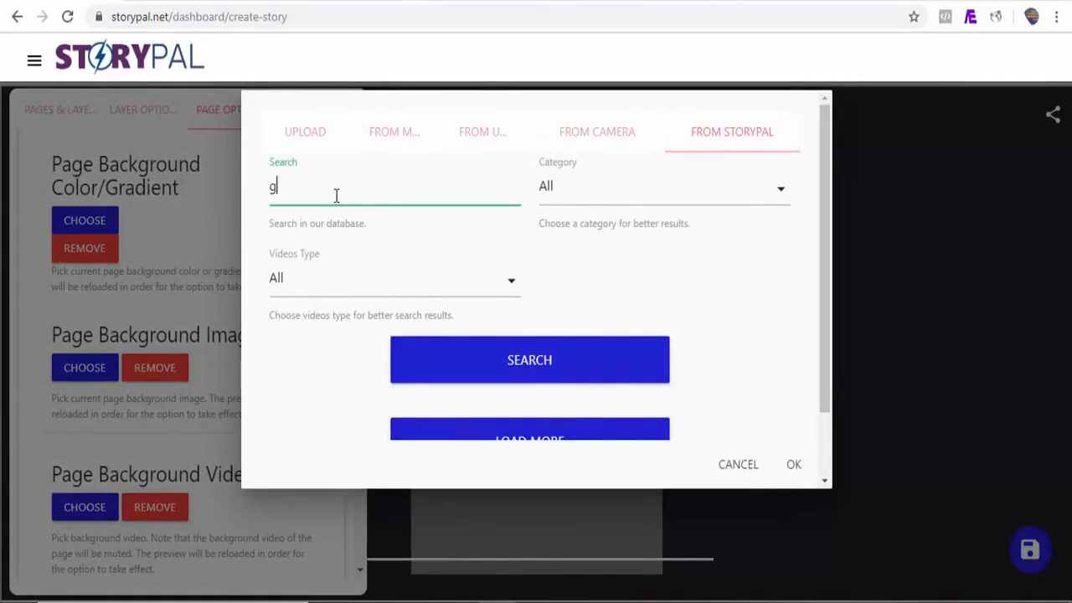
left_click(481, 375)
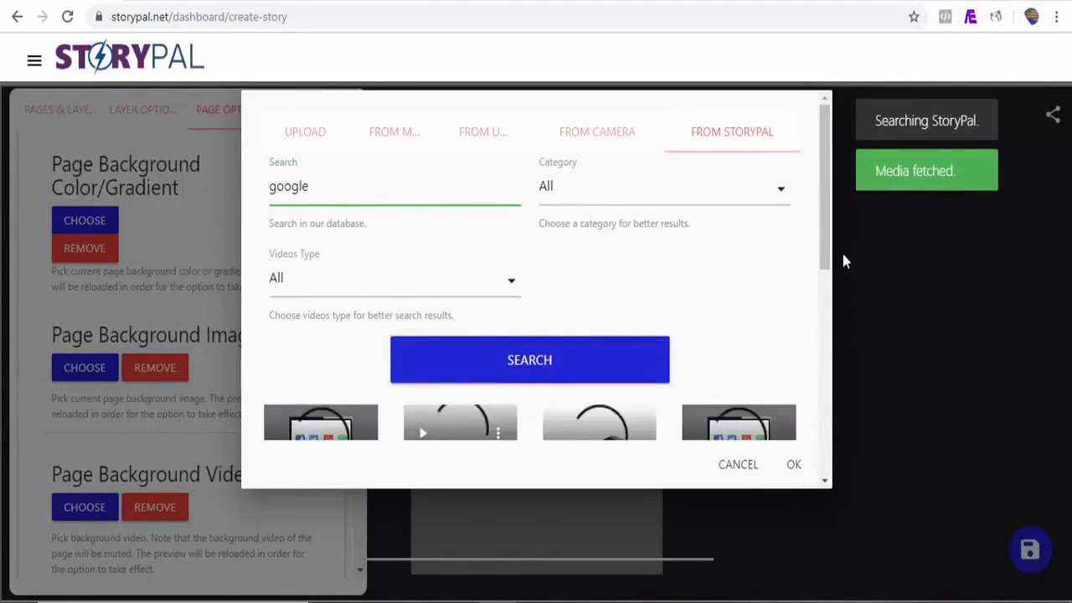
left_click_drag(827, 240, 820, 352)
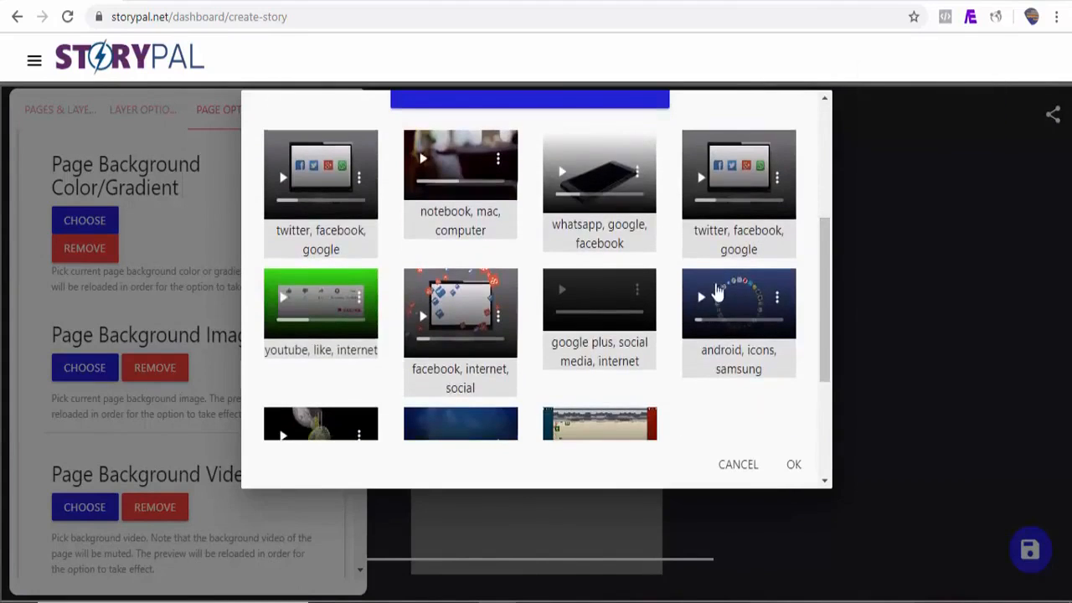
left_click(684, 279)
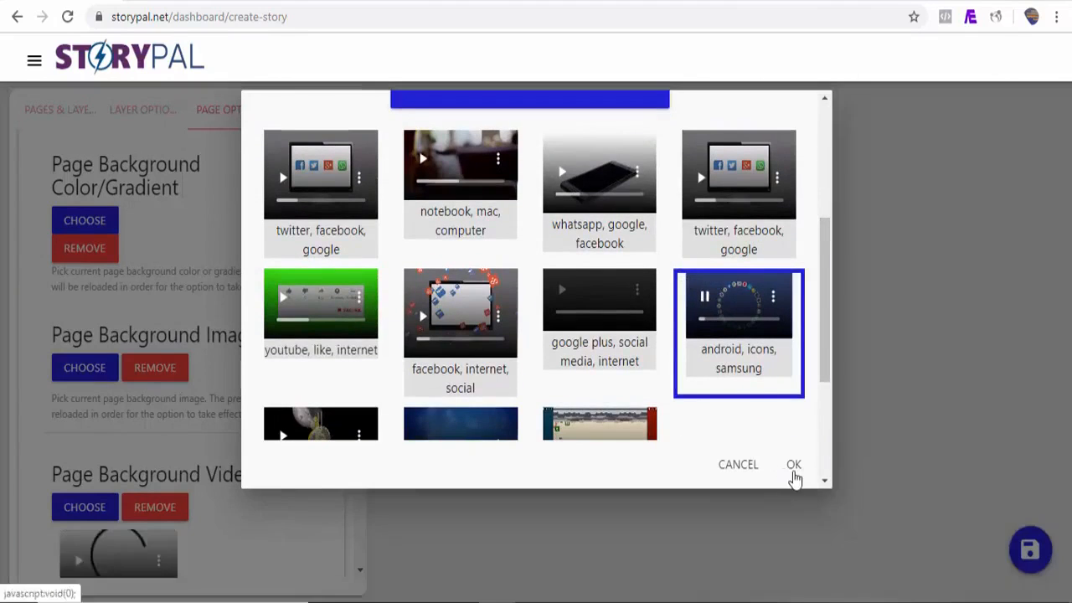
left_click(797, 474)
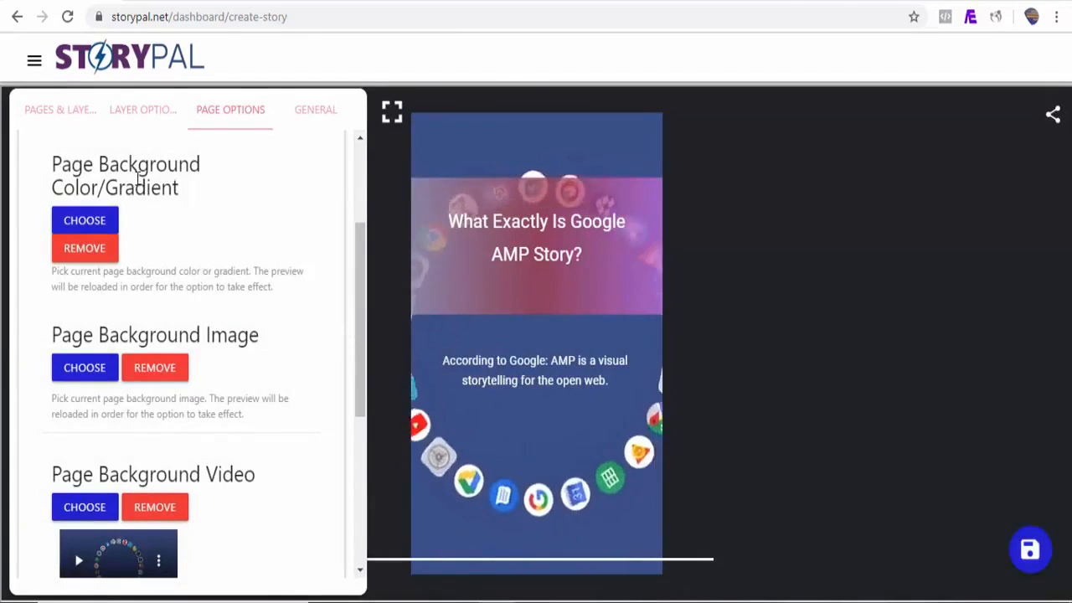
Step: Animate the Heading layer to fly in from the top with a 0.8s delay
left_click(84, 119)
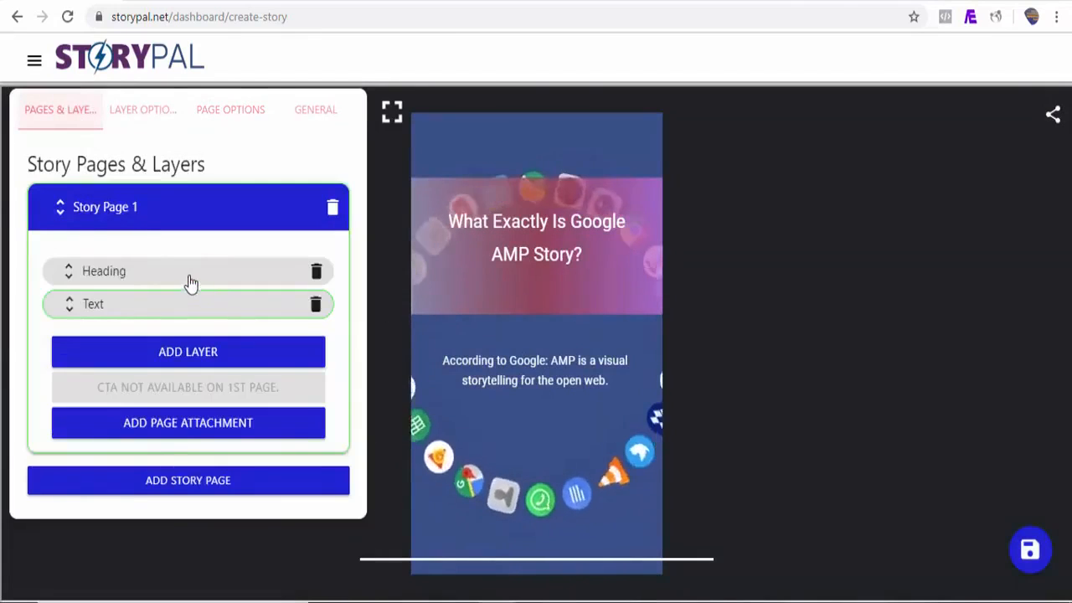
left_click(190, 283)
left_click(156, 118)
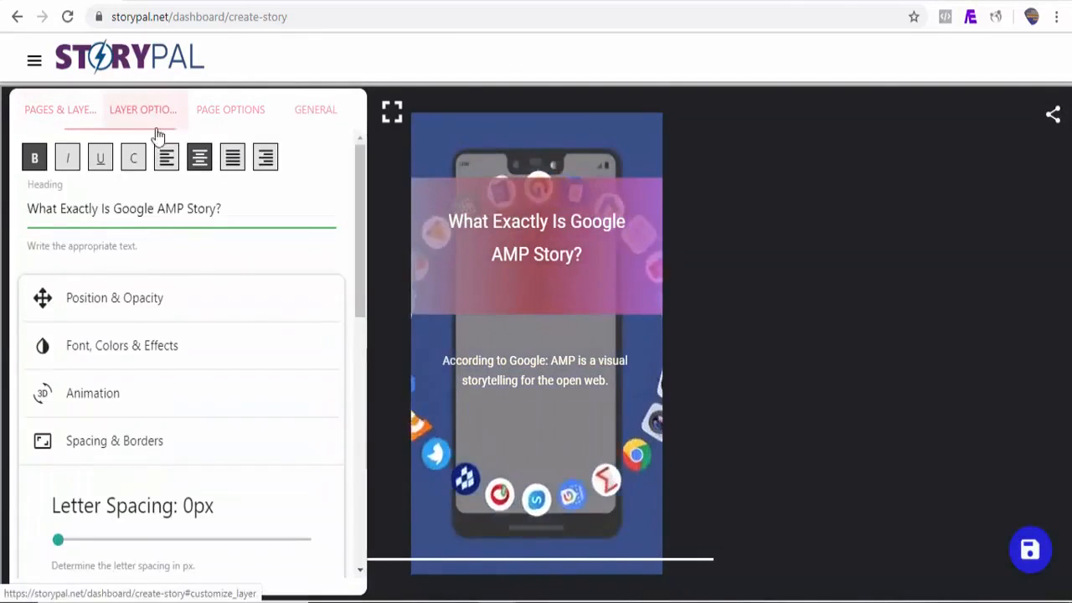
left_click(168, 411)
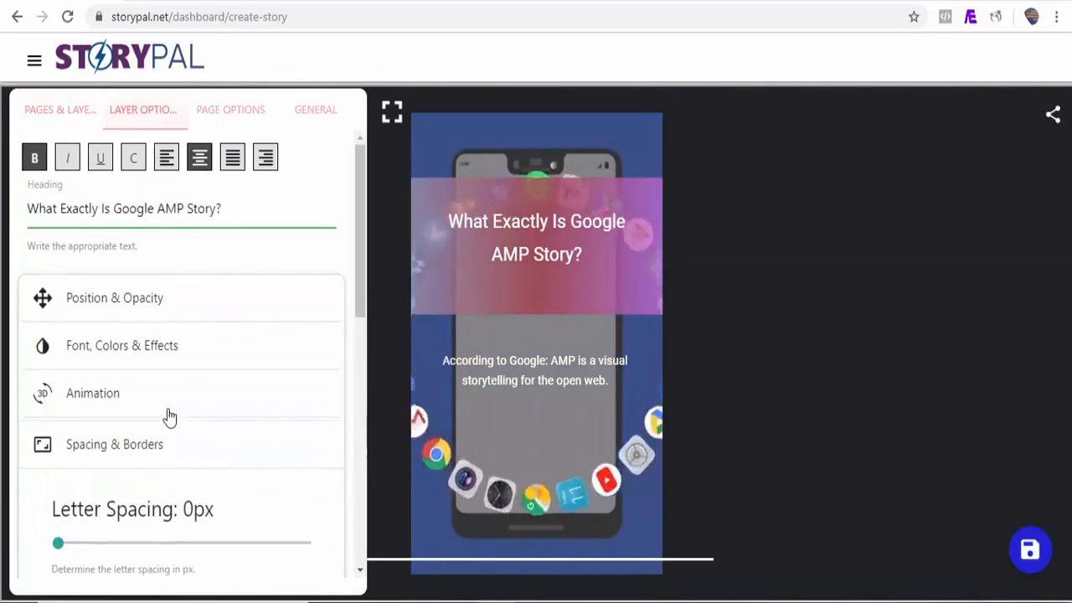
left_click_drag(362, 341, 362, 375)
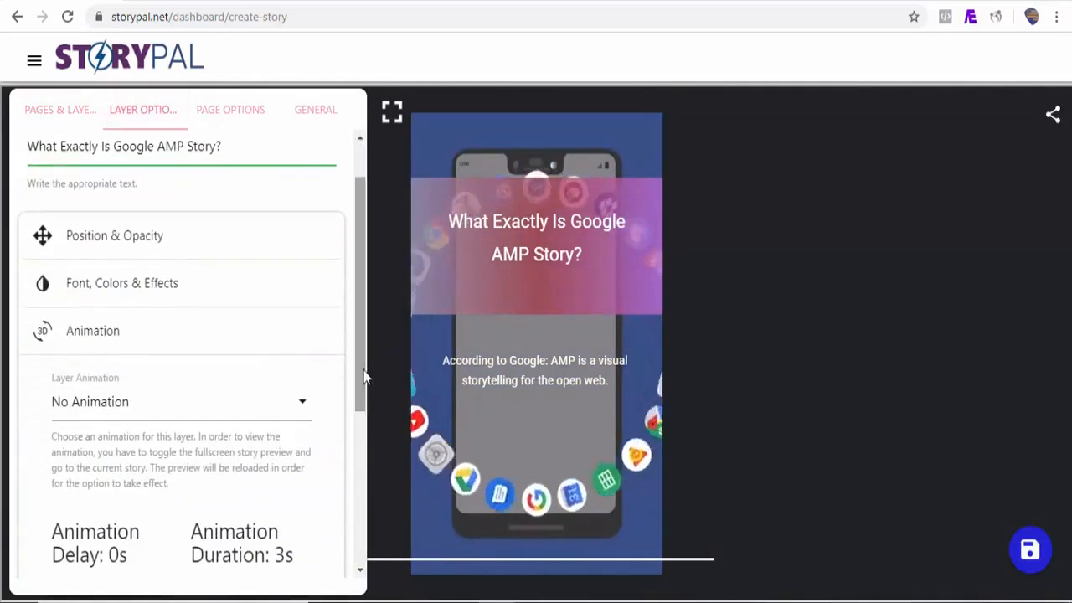
left_click(240, 408)
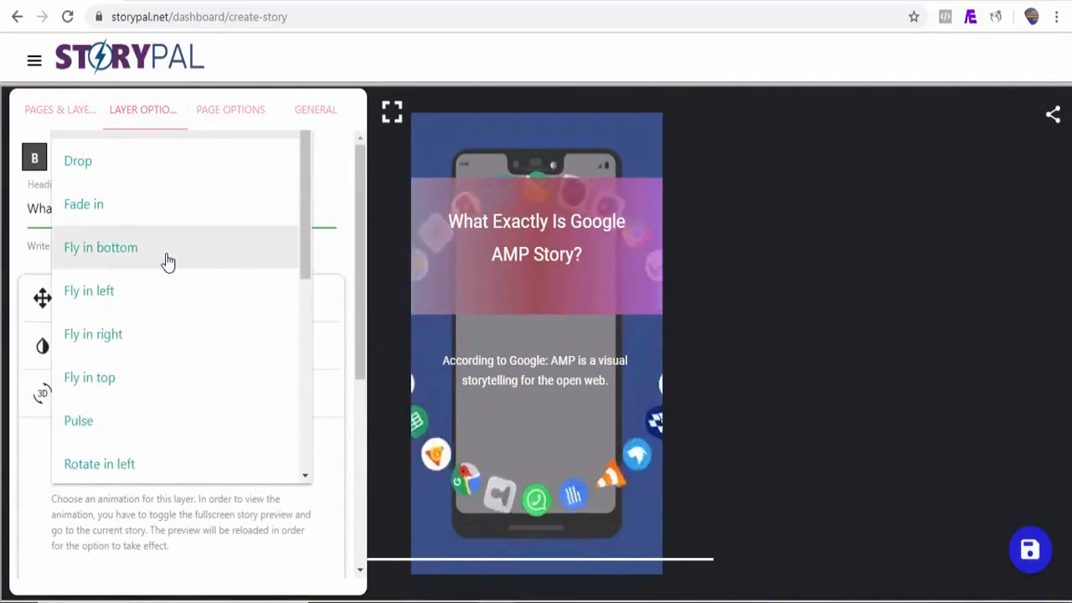
left_click(126, 381)
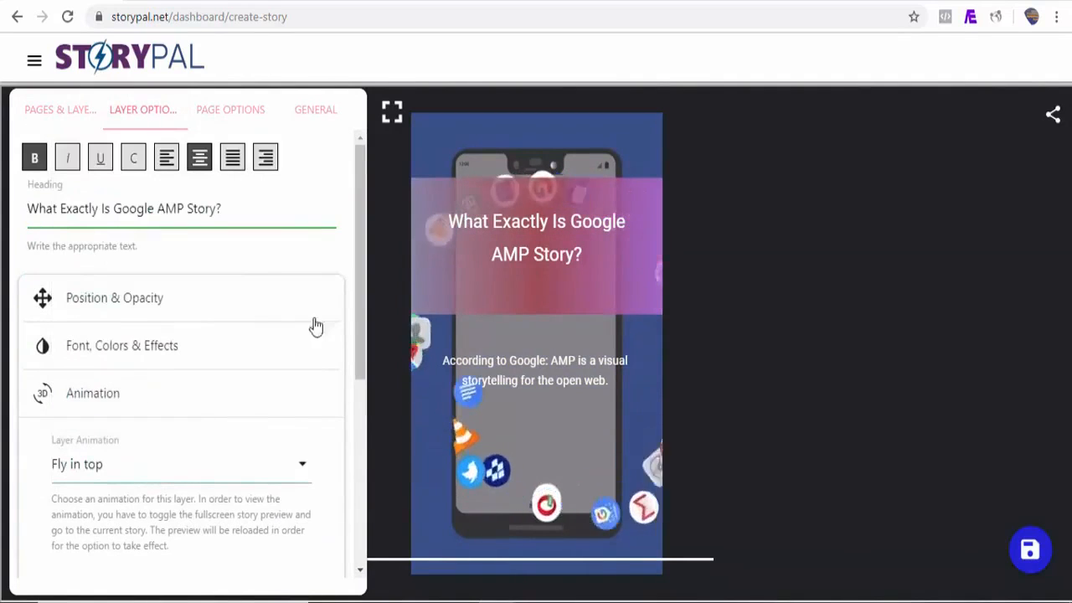
left_click_drag(362, 324, 360, 418)
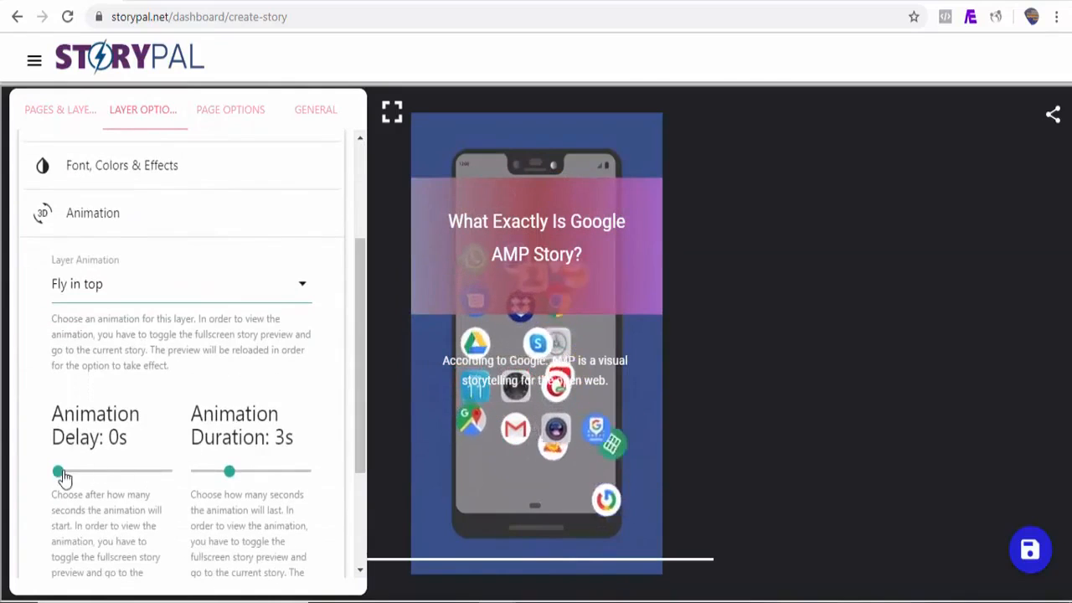
left_click_drag(58, 472, 67, 472)
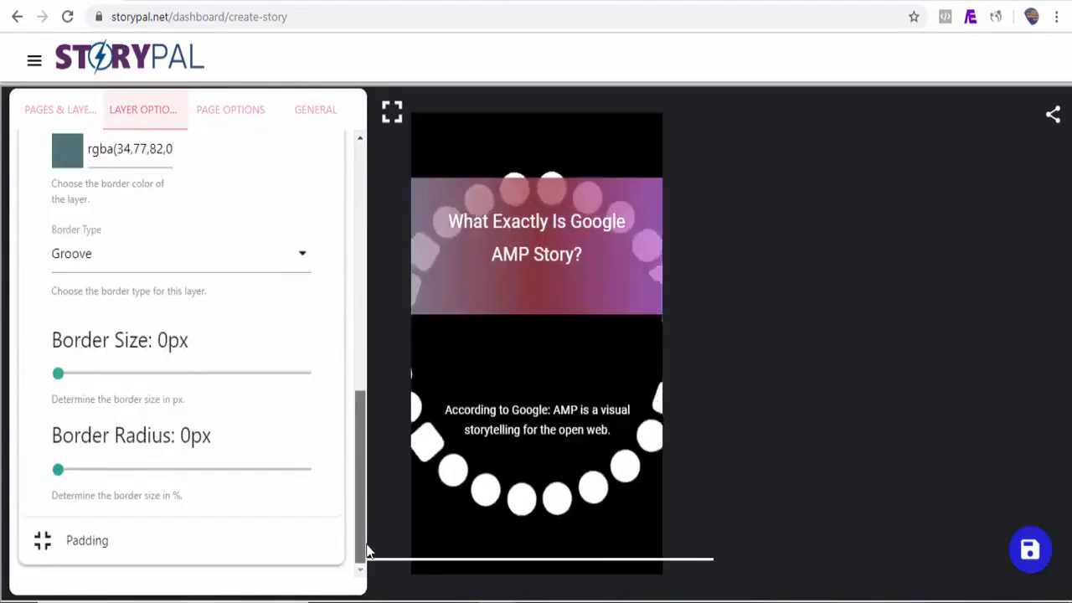
Step: Make the Text layer fly in from the left with a 2s delay, then preview fullscreen
left_click_drag(366, 549, 346, 244)
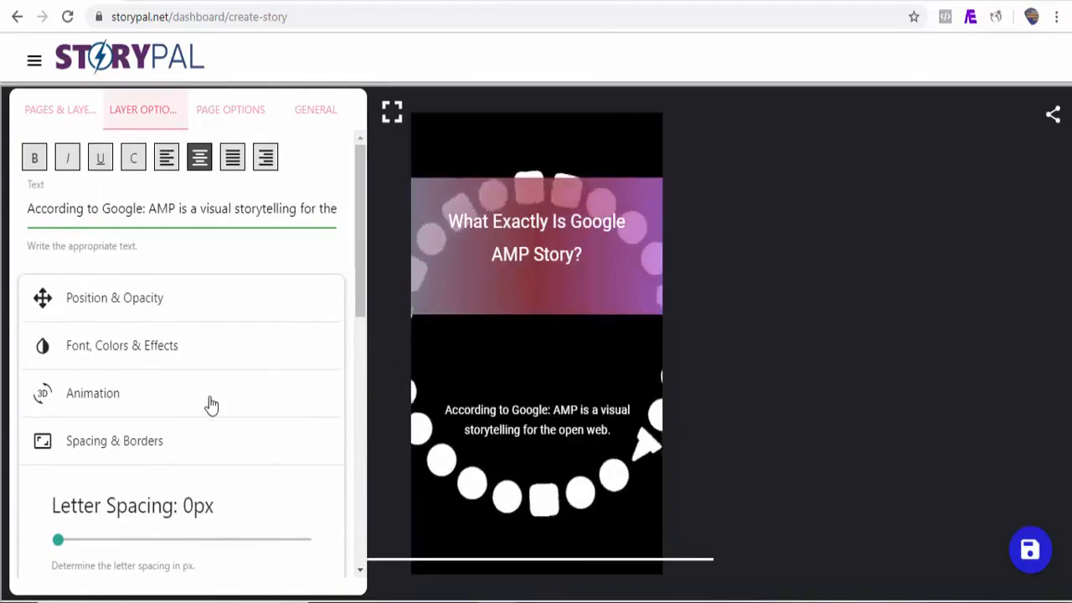
left_click(146, 401)
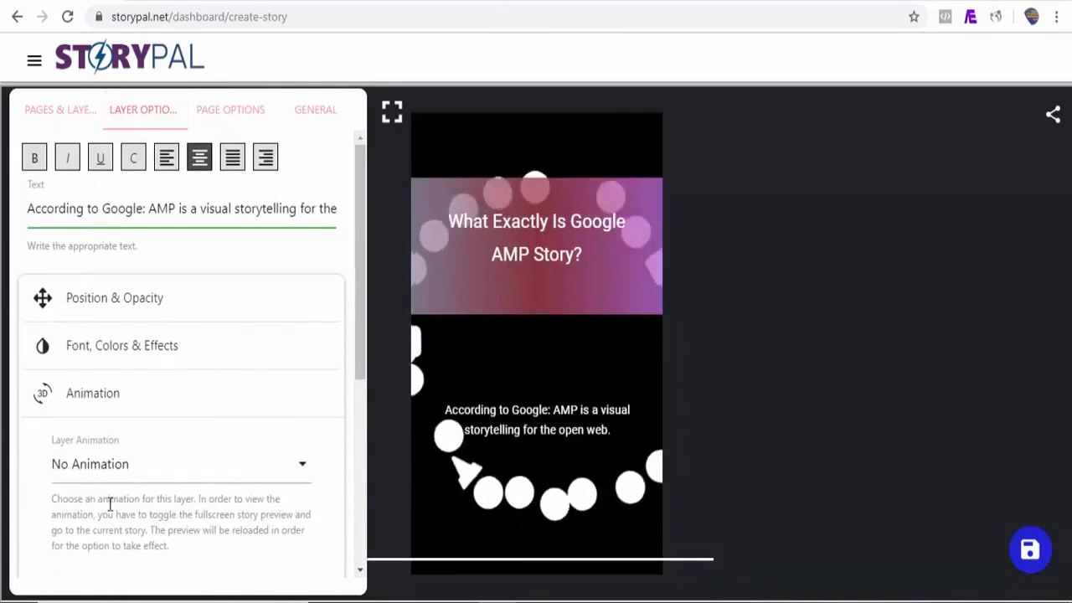
left_click(120, 475)
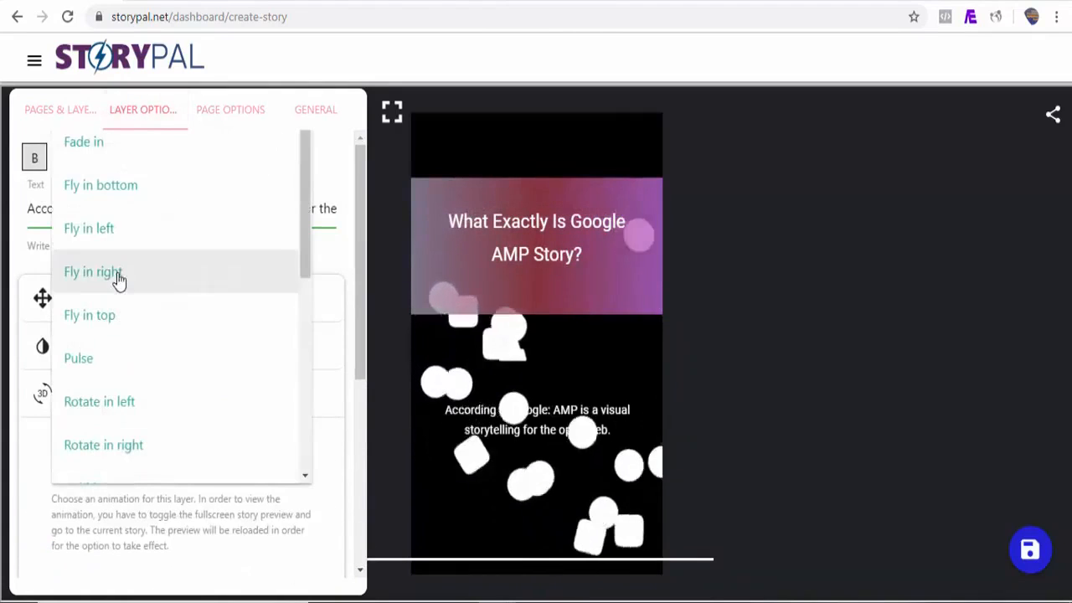
left_click(113, 239)
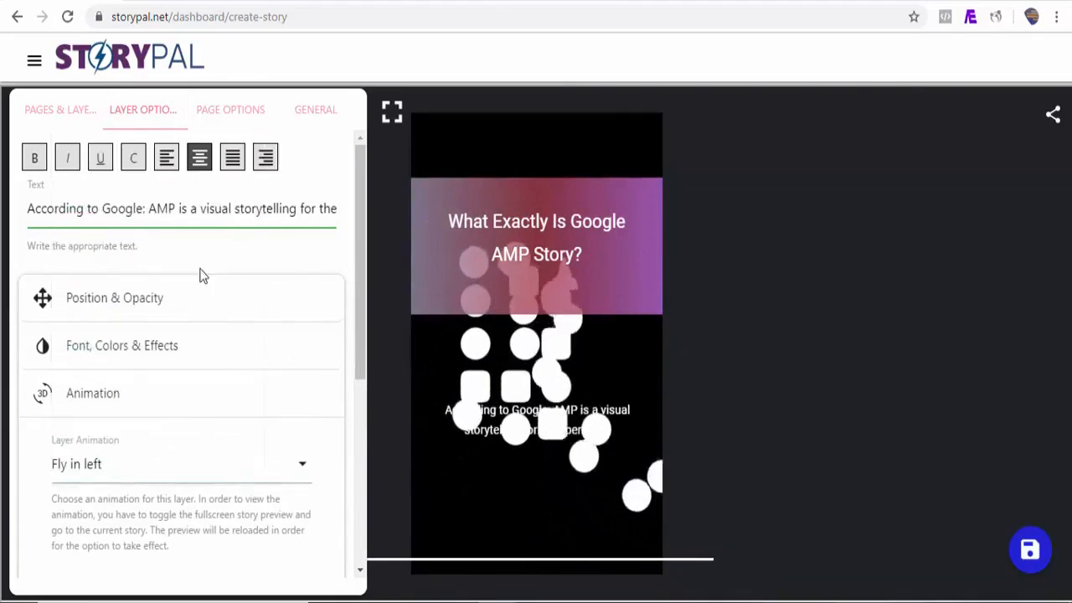
left_click_drag(359, 314, 364, 490)
left_click_drag(59, 328, 81, 328)
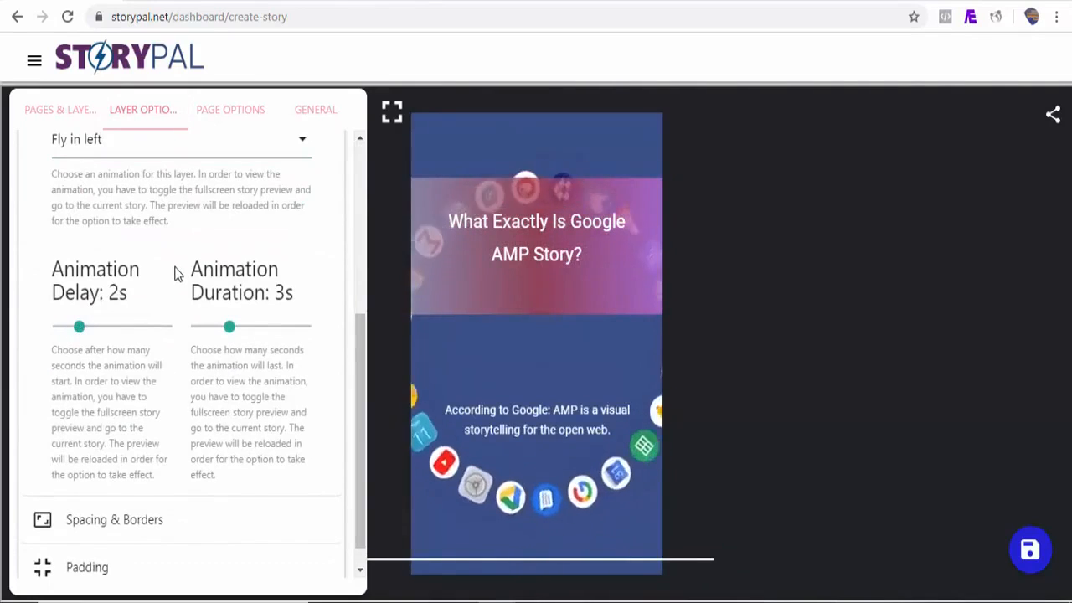
left_click(392, 111)
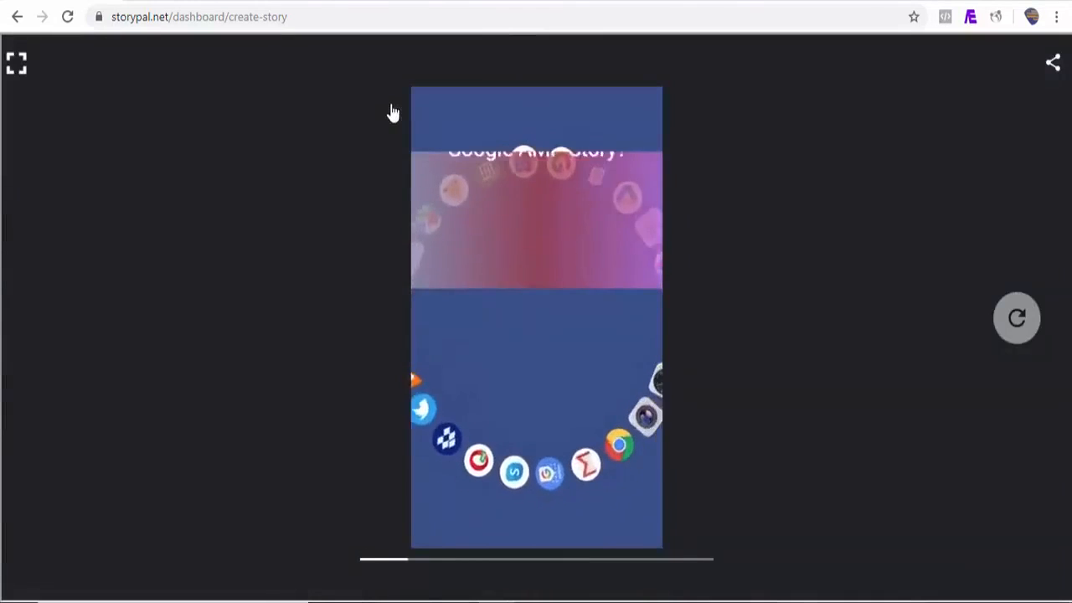
left_click(18, 64)
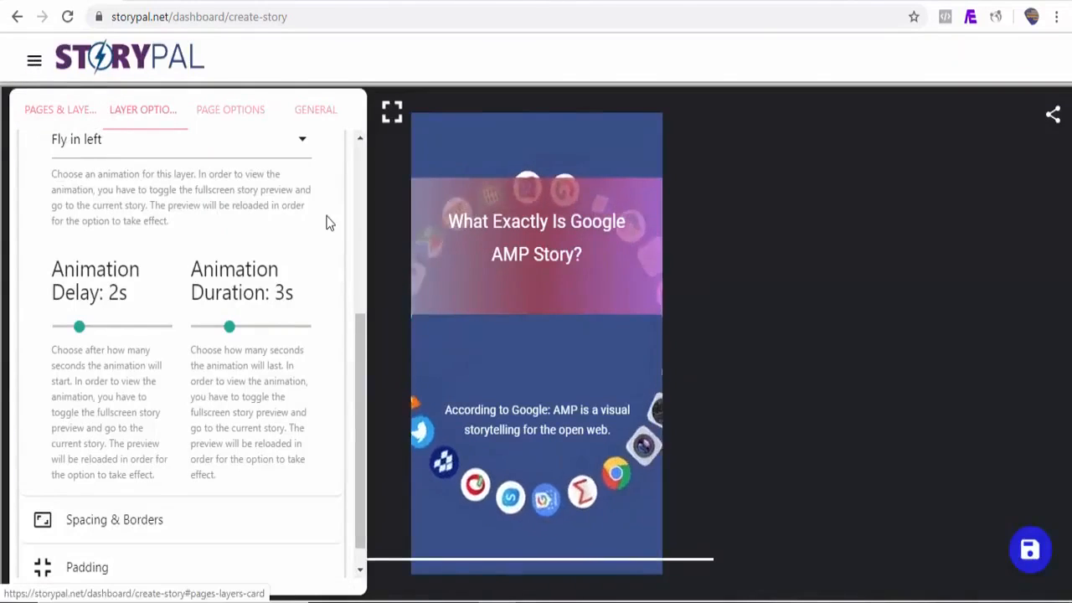
Step: Add a second story page built from scratch
left_click(61, 121)
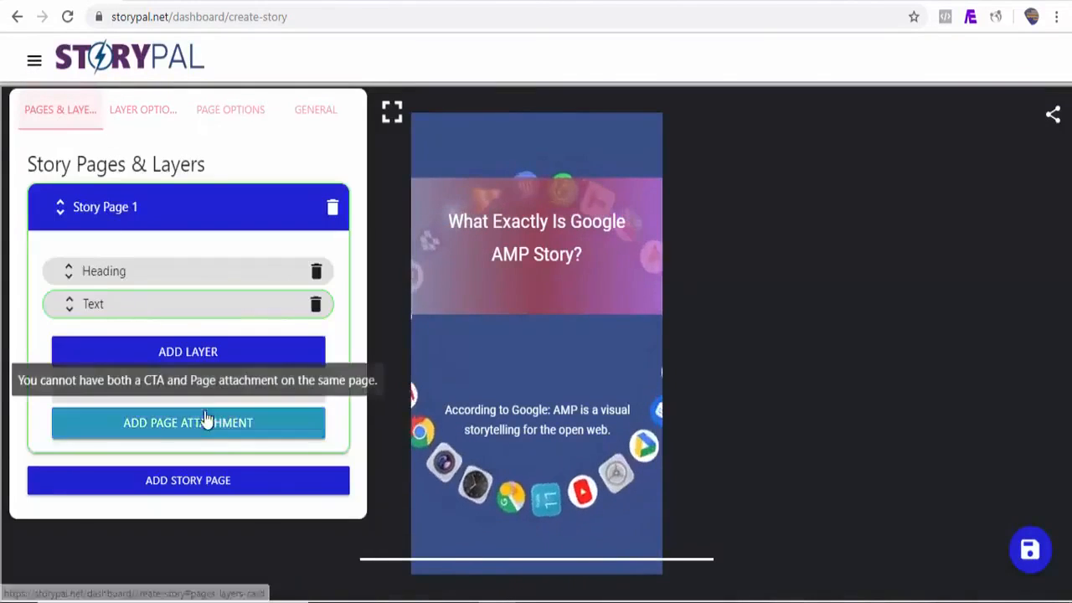
left_click(188, 479)
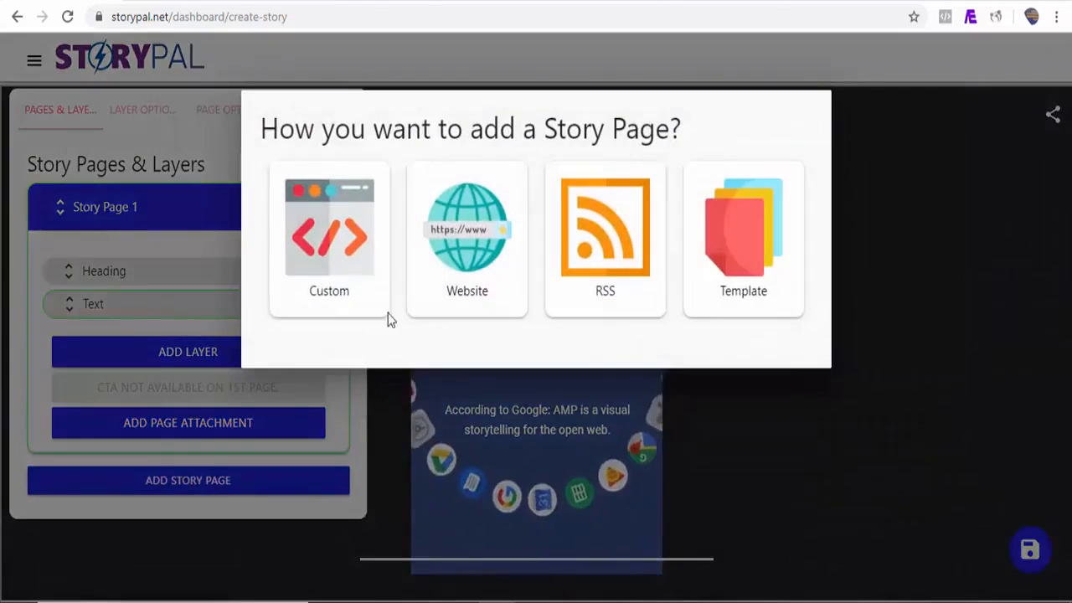
left_click(681, 72)
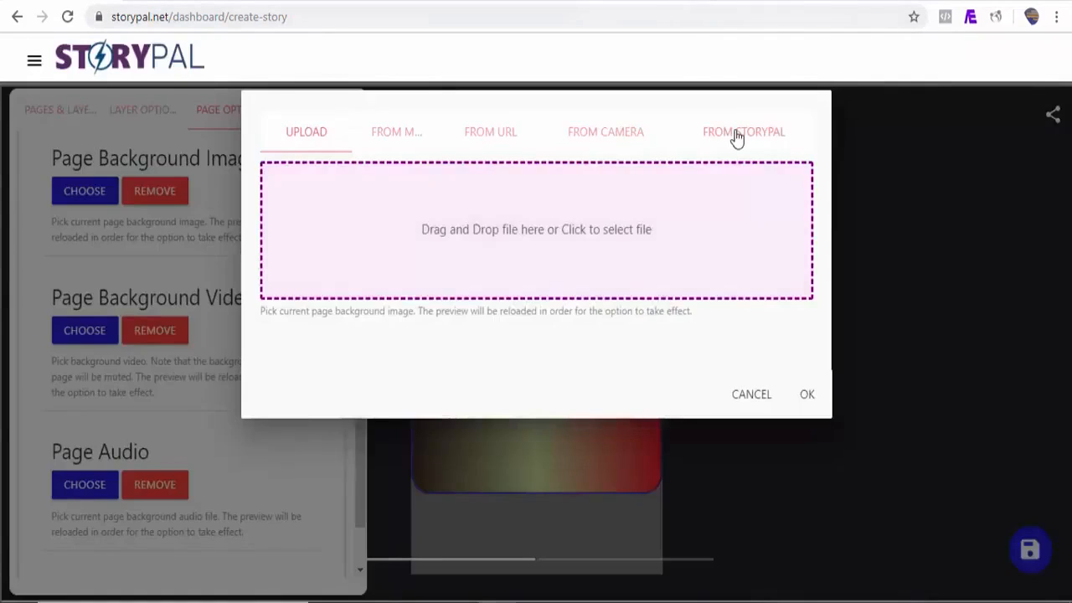
Step: Set its background to the vertical 'navigation, gps, location' StoryPal stock image
left_click(734, 134)
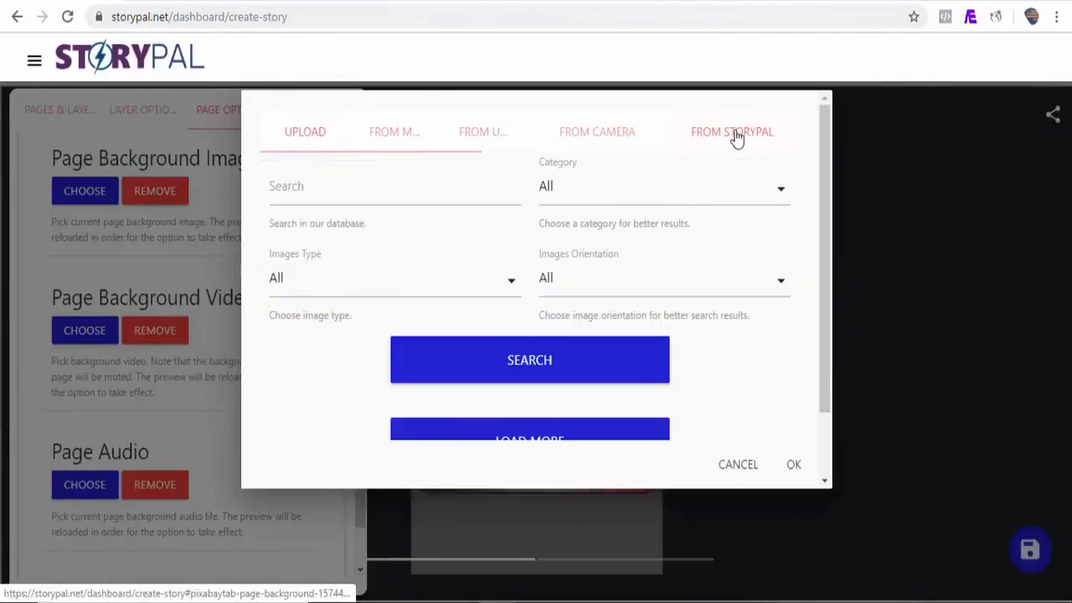
left_click(317, 201)
type("google")
left_click(708, 285)
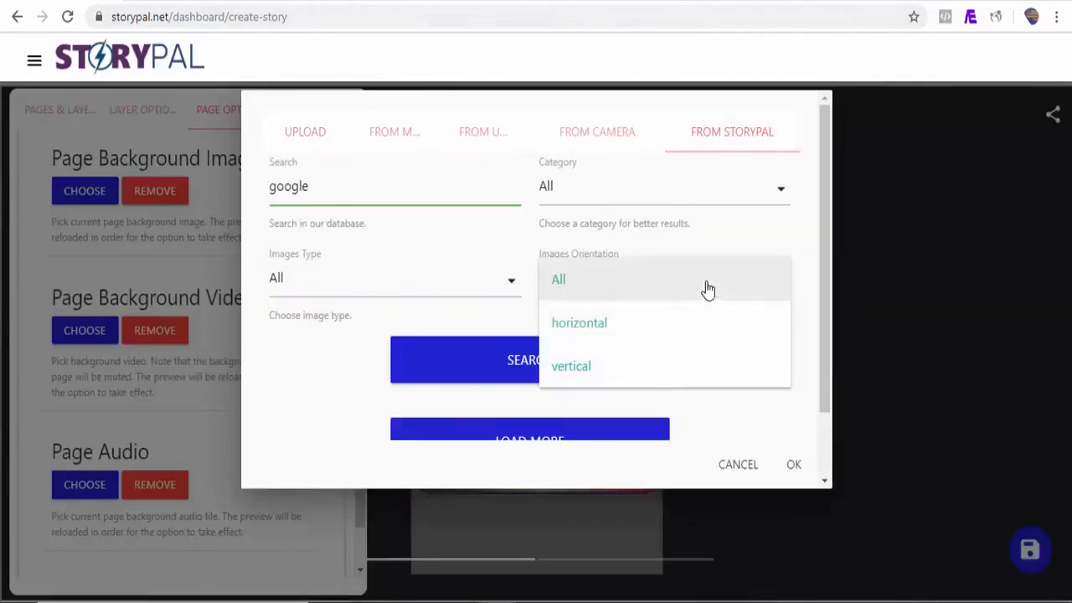
left_click(632, 366)
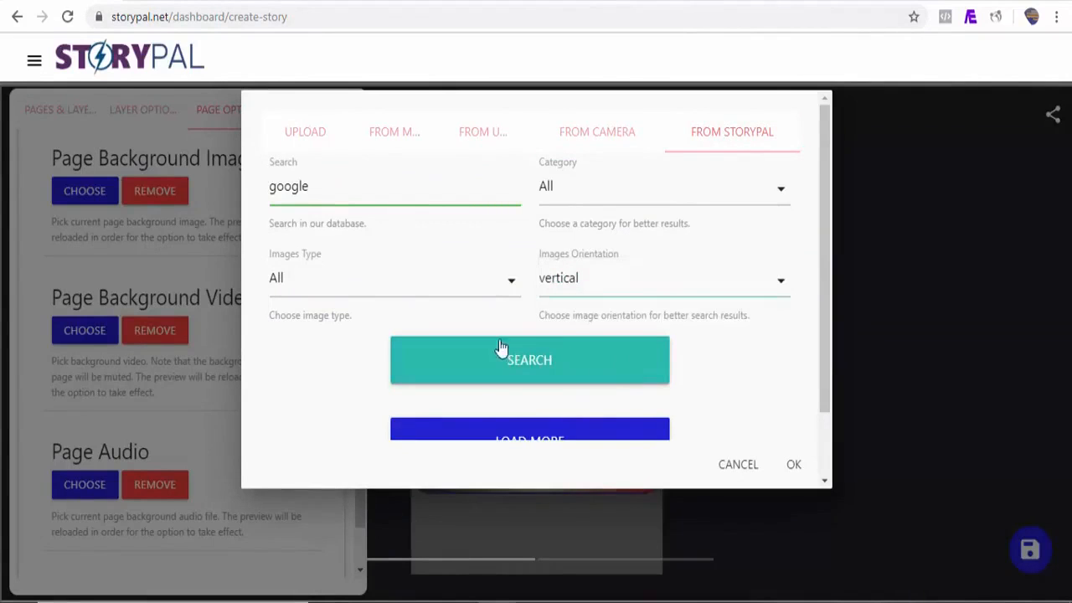
left_click(574, 374)
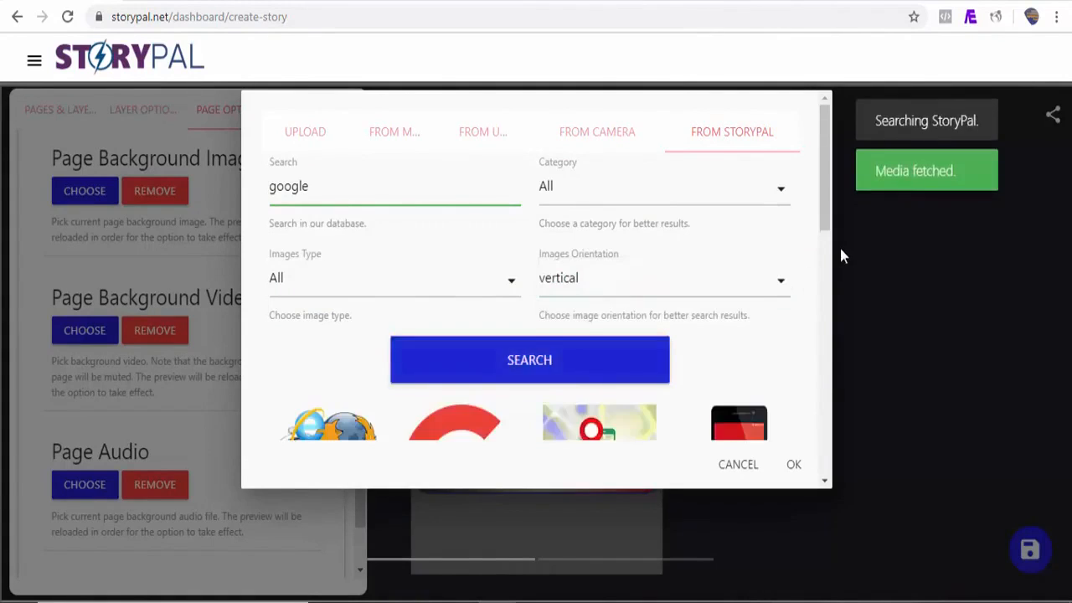
scroll(824, 358, "down", 5)
left_click(742, 338)
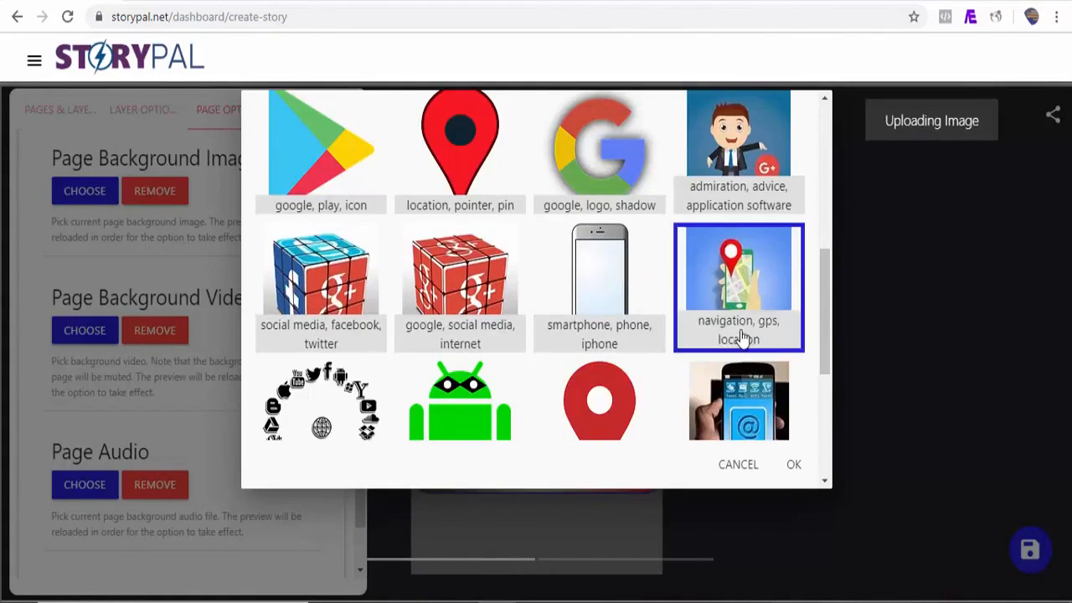
left_click(794, 465)
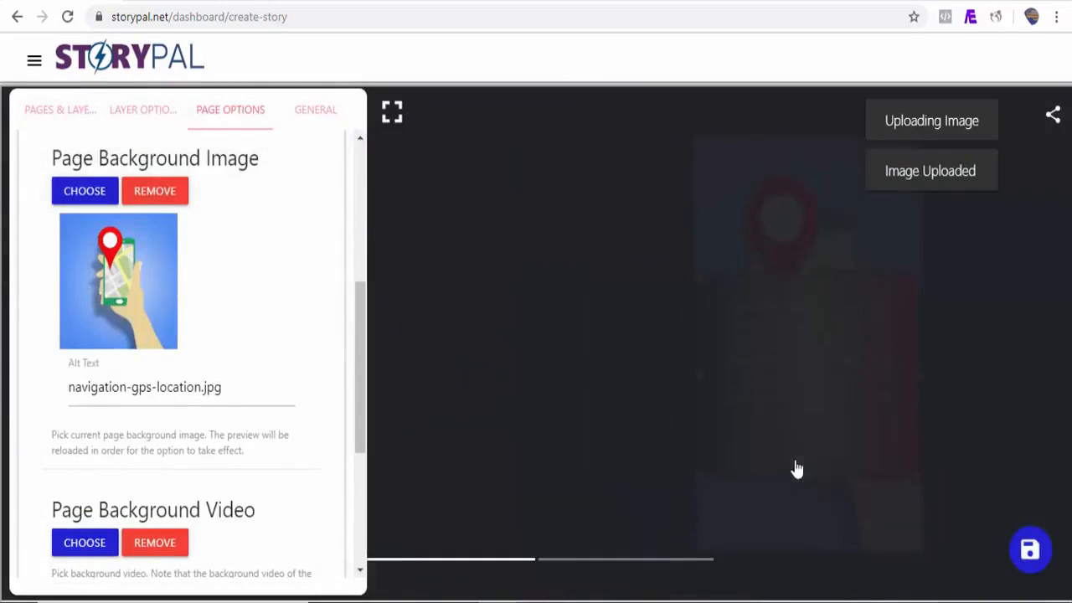
left_click(60, 110)
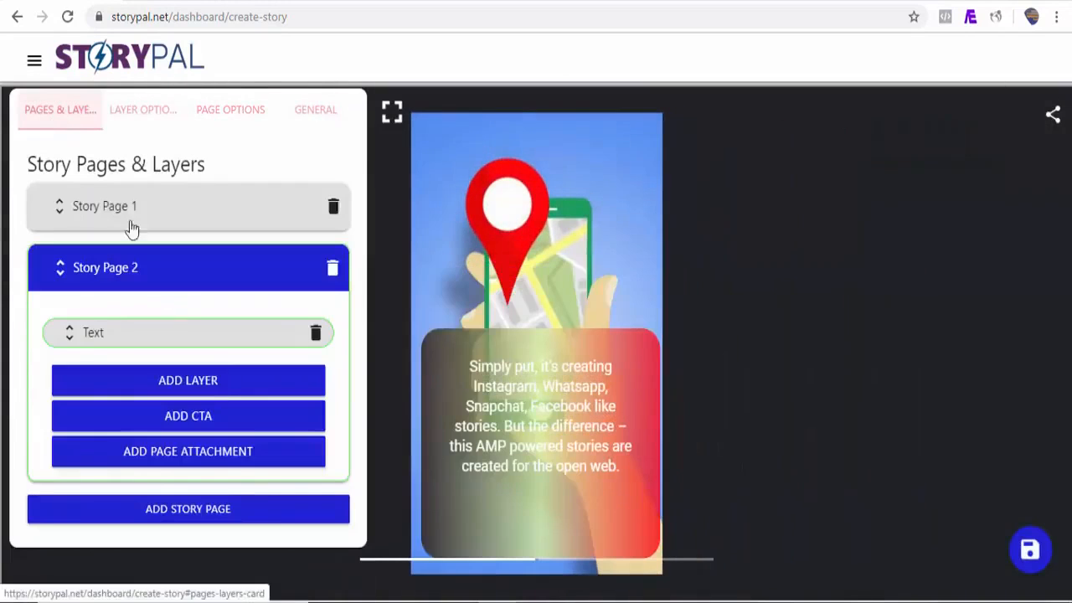
Step: Add a custom third page and enlarge and reposition its text box to show all text
left_click(205, 518)
left_click(371, 265)
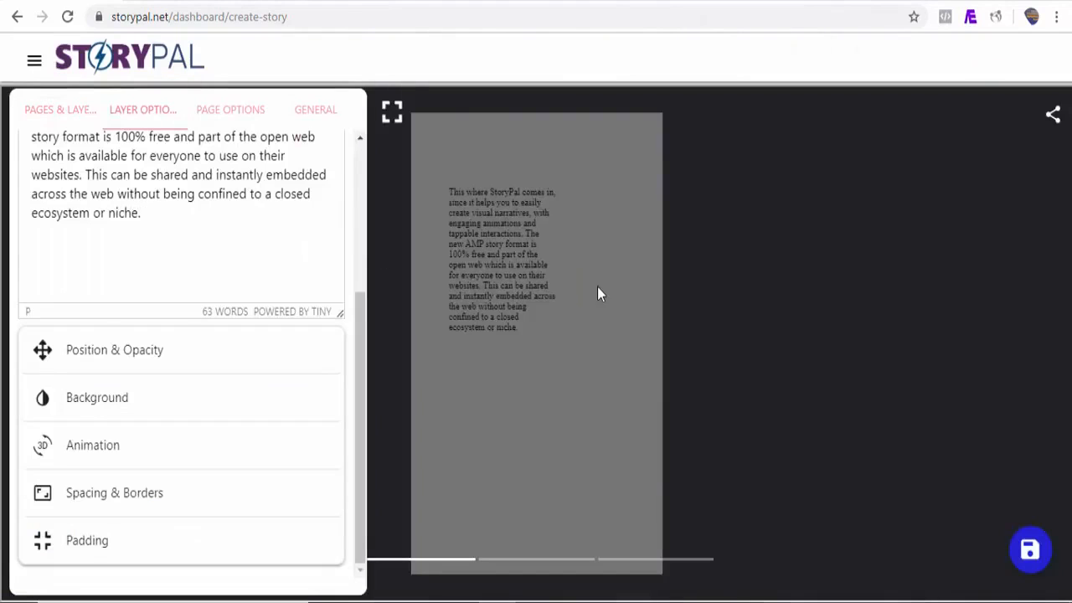
left_click(597, 293)
left_click_drag(544, 500, 546, 536)
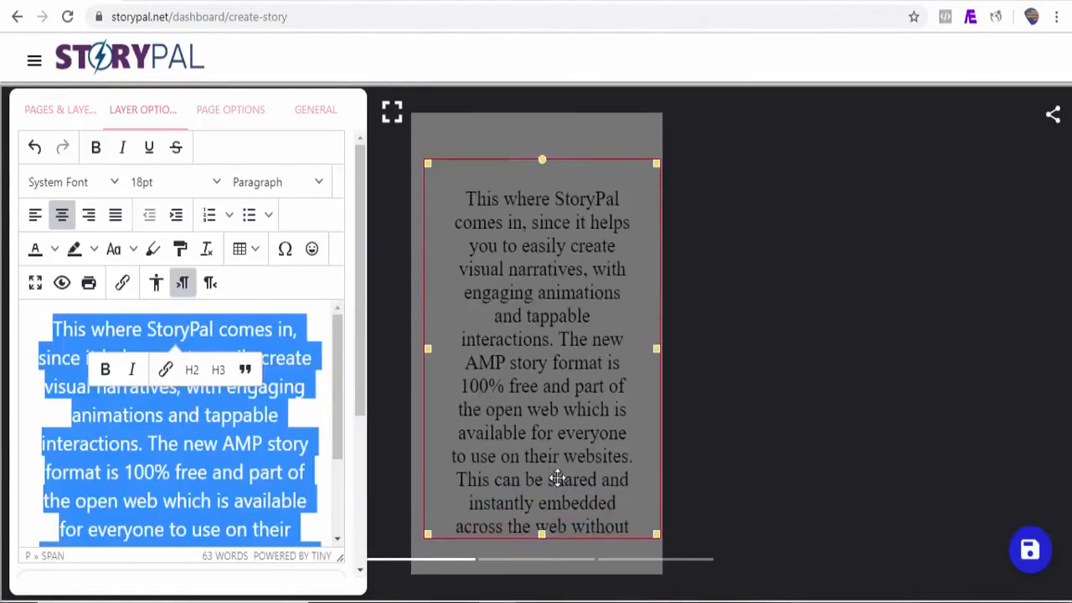
left_click_drag(558, 478, 552, 407)
left_click_drag(537, 462, 550, 569)
left_click_drag(564, 507, 566, 533)
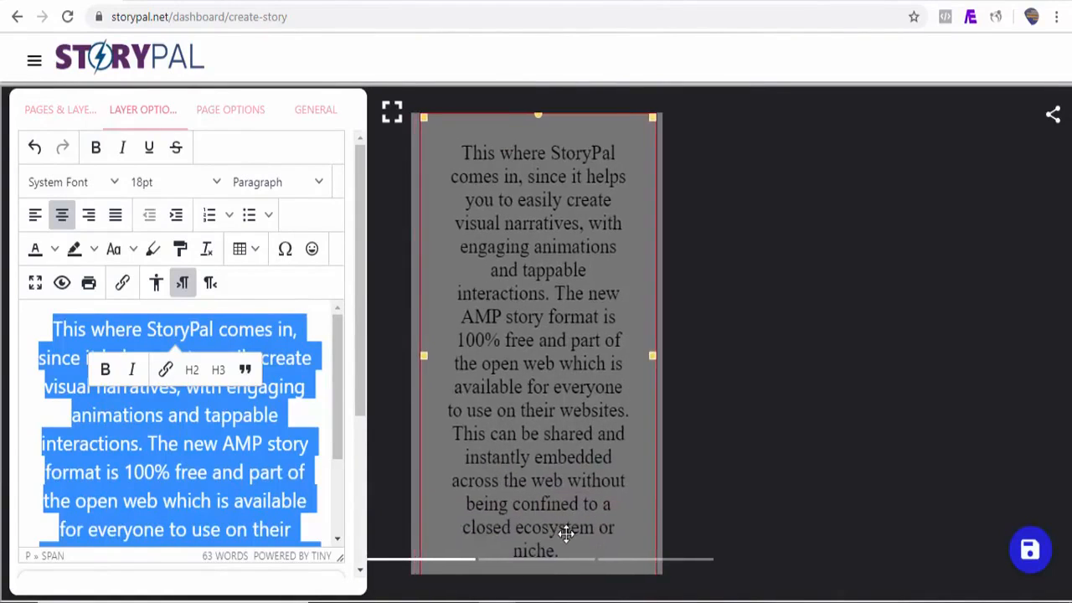
Step: Colour the text yellow with a blue highlight and open the background-video chooser
left_click(55, 249)
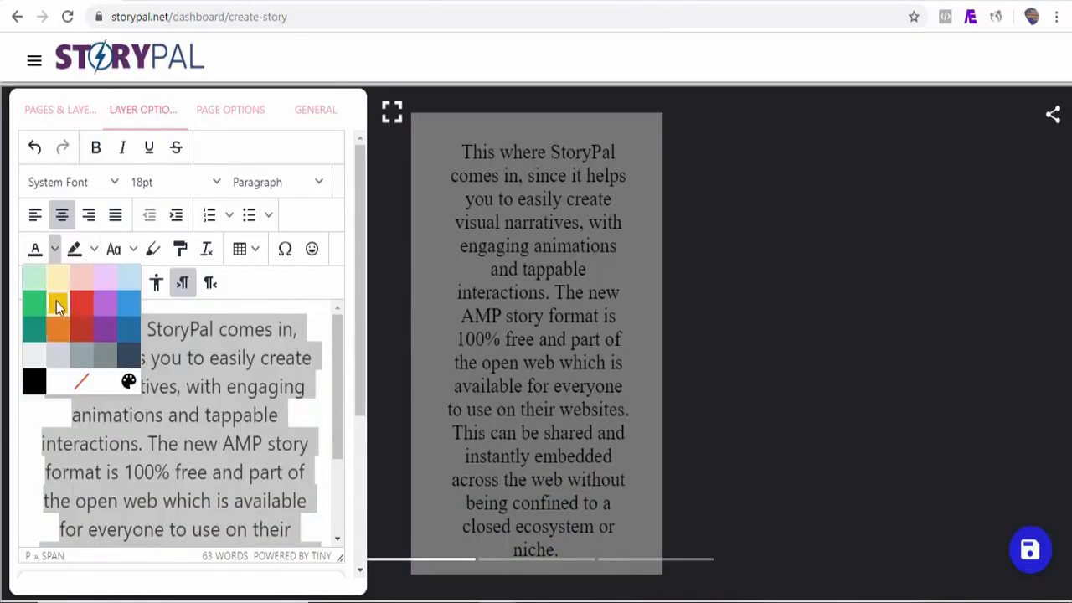
left_click(57, 306)
left_click(94, 249)
left_click(171, 338)
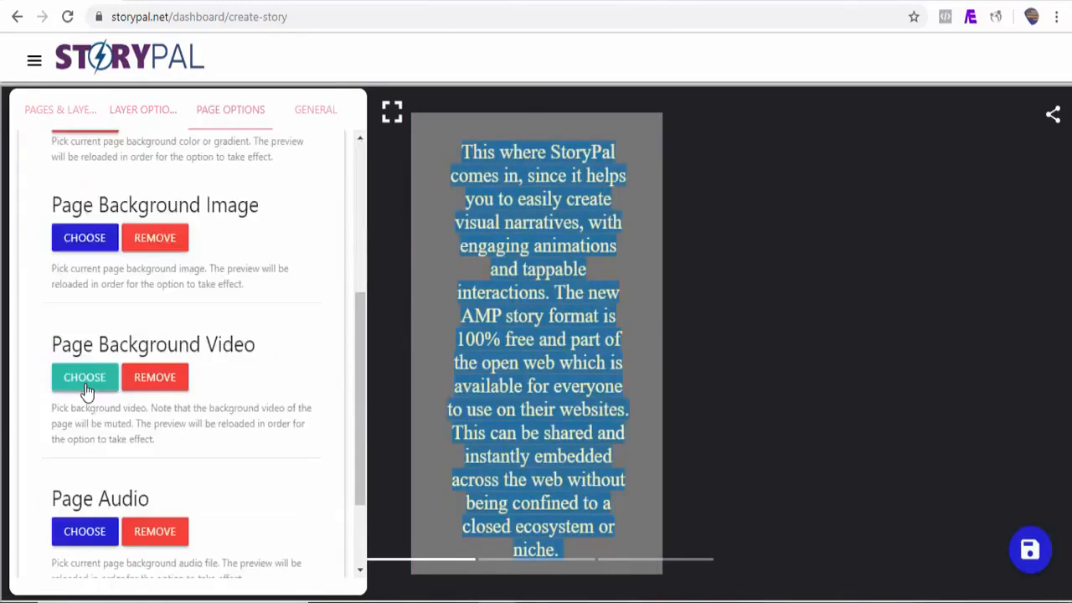
left_click(85, 383)
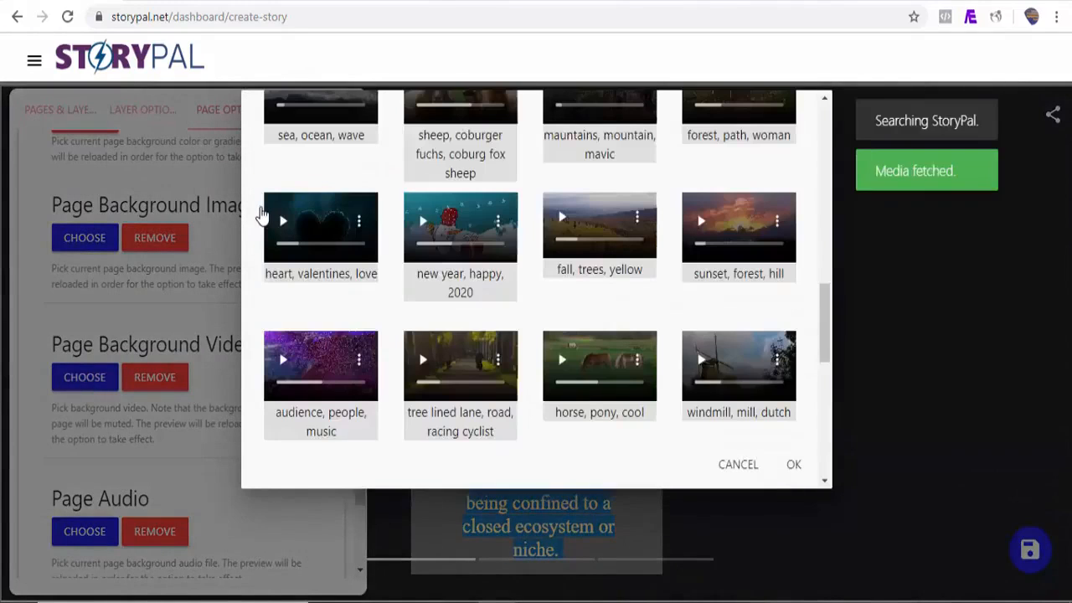
Step: Use the 'heart, valentines, love' video as Story Page 3's background
left_click(263, 216)
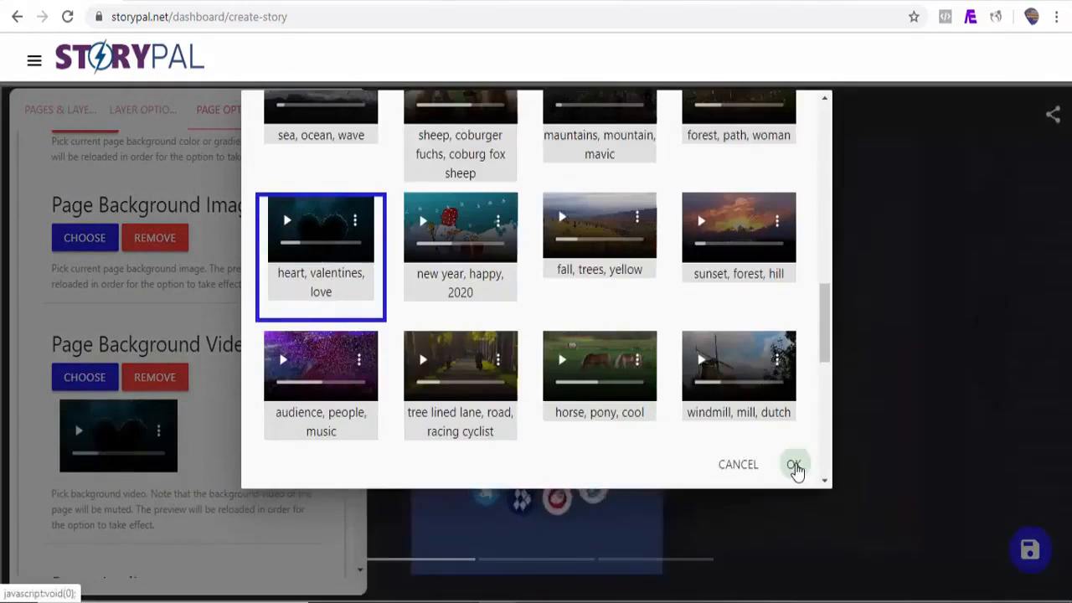
left_click(794, 465)
left_click_drag(358, 348, 361, 294)
Step: Preview the whole story fullscreen, skipping ahead a page, then expand Story Page 2
left_click(392, 113)
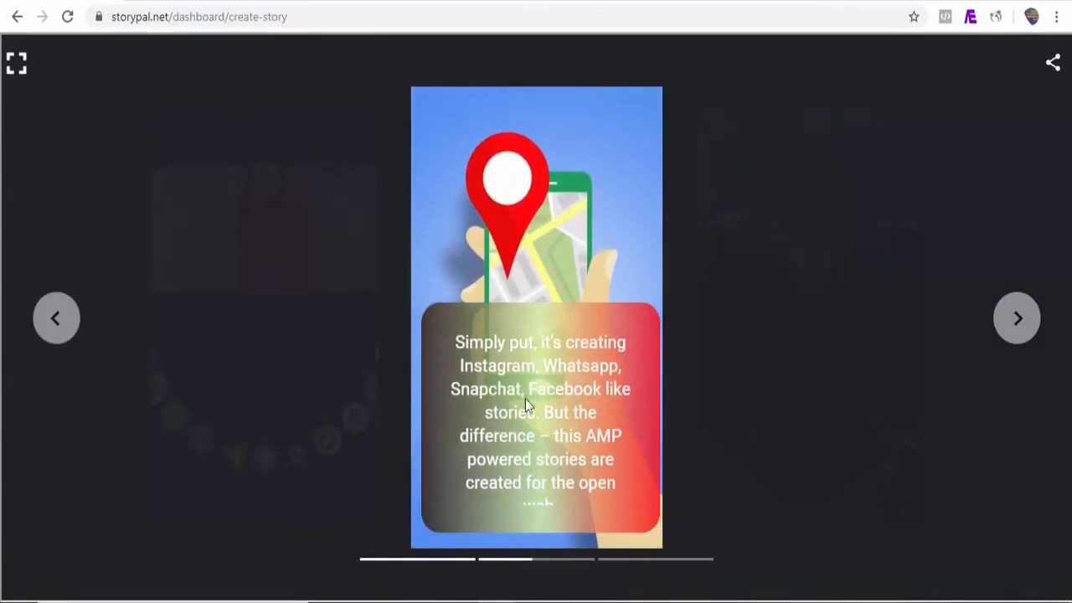
left_click(1017, 329)
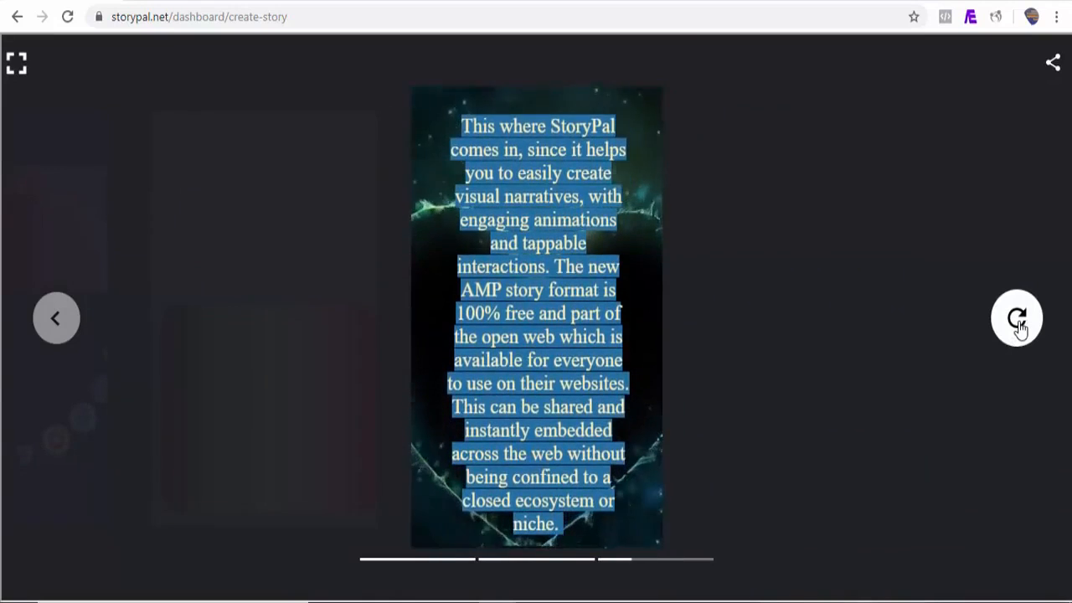
left_click(17, 66)
left_click(237, 251)
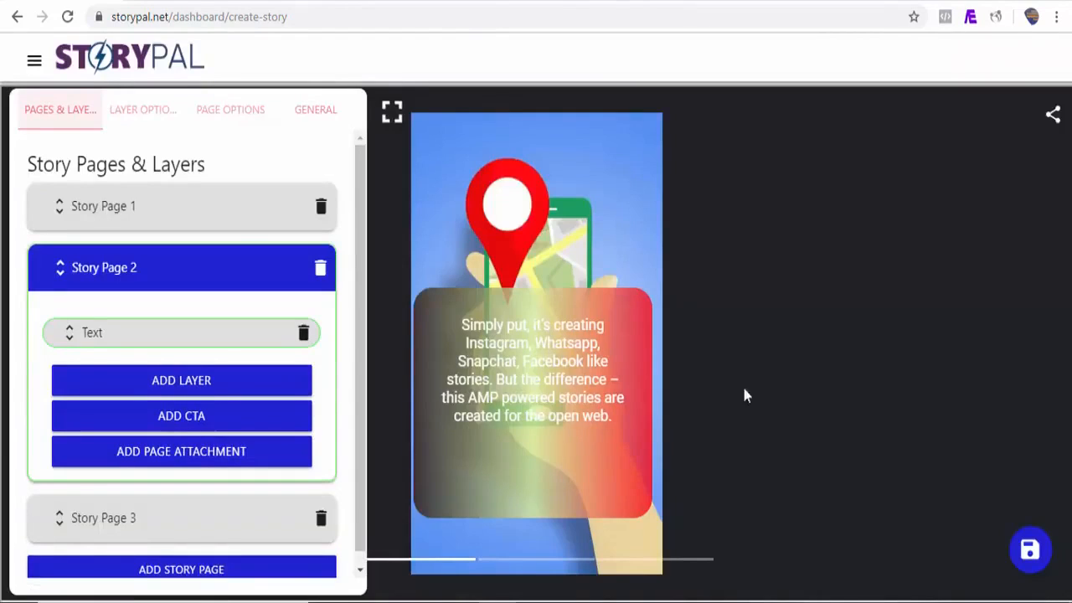
Step: Set the story title to 'What Exactly Is Google AMP Story?' with publisher StoryPal
left_click(318, 115)
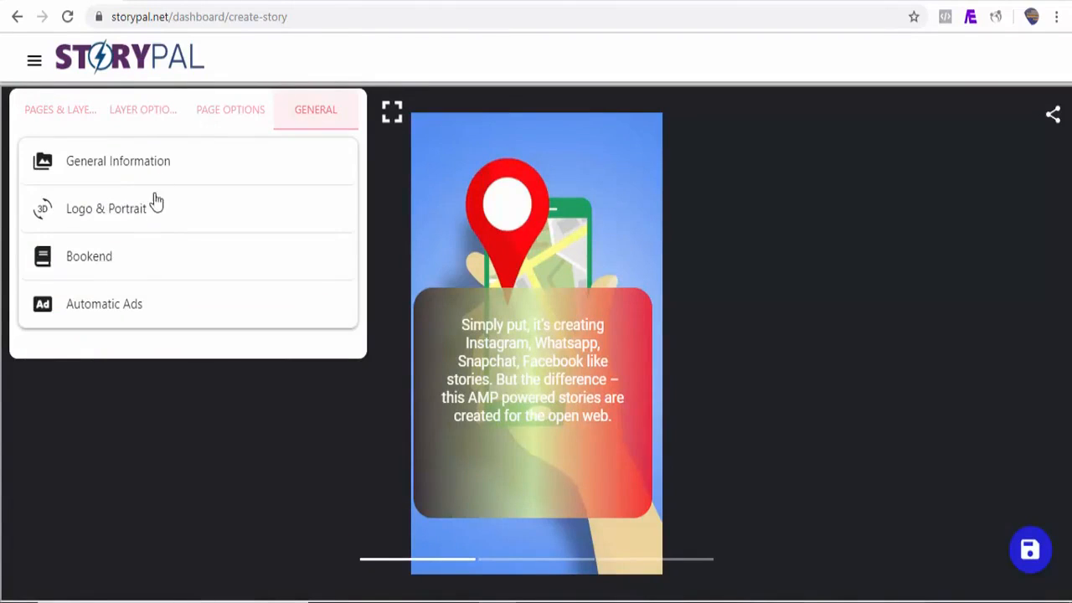
left_click(118, 170)
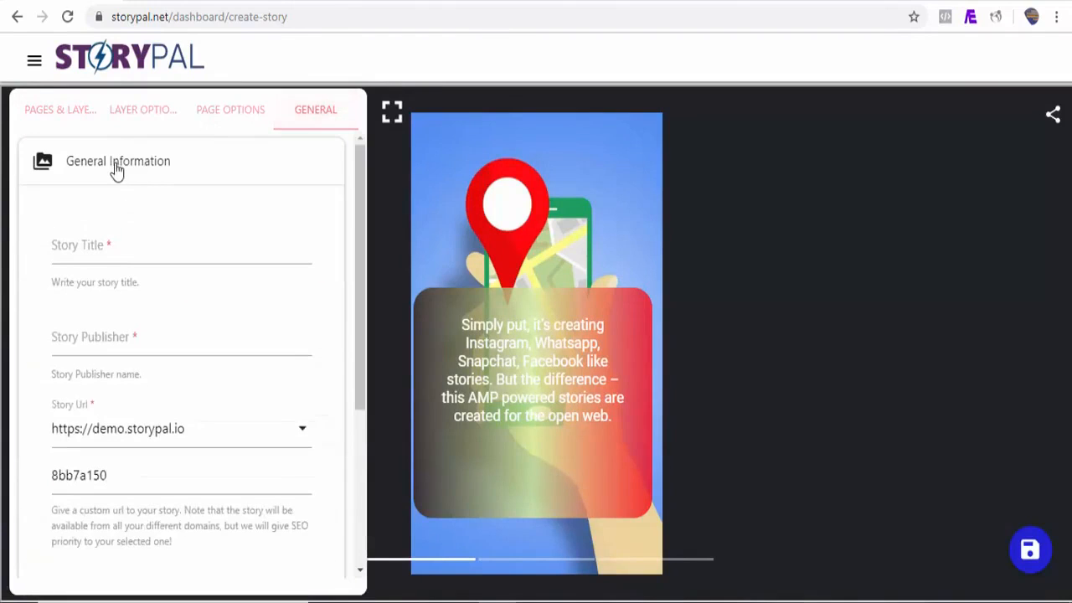
left_click(130, 261)
type("What Exactly Is Google AMP Story?")
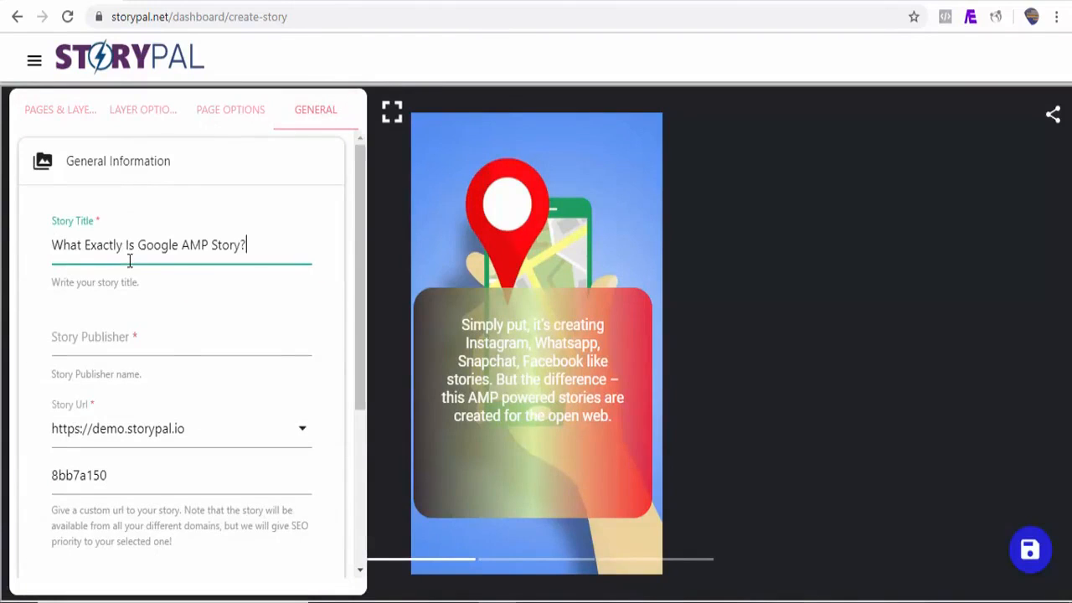
left_click(157, 345)
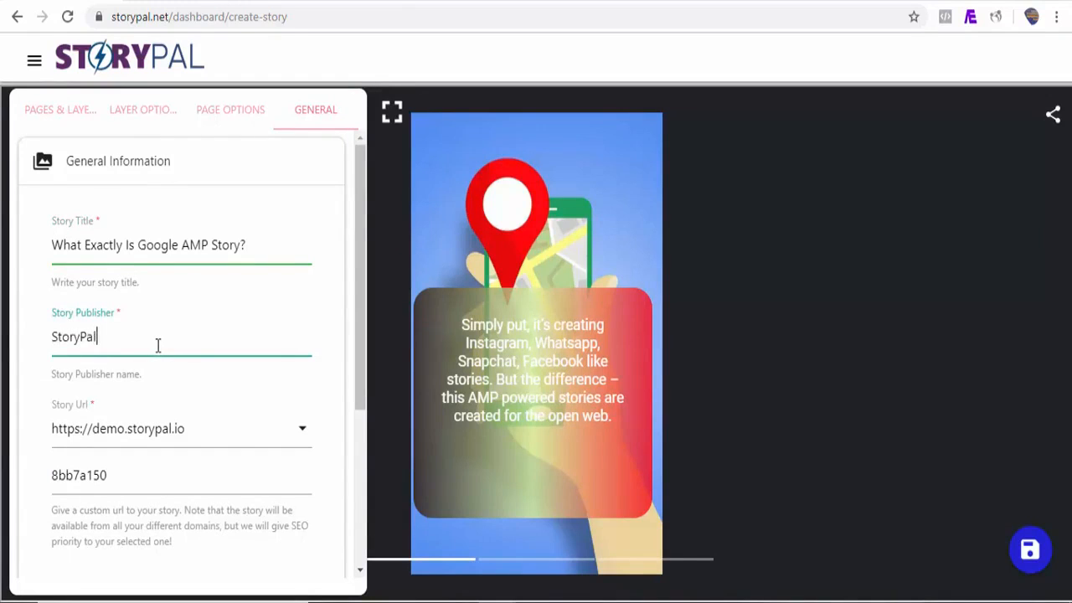
scroll(360, 406, "down", 1)
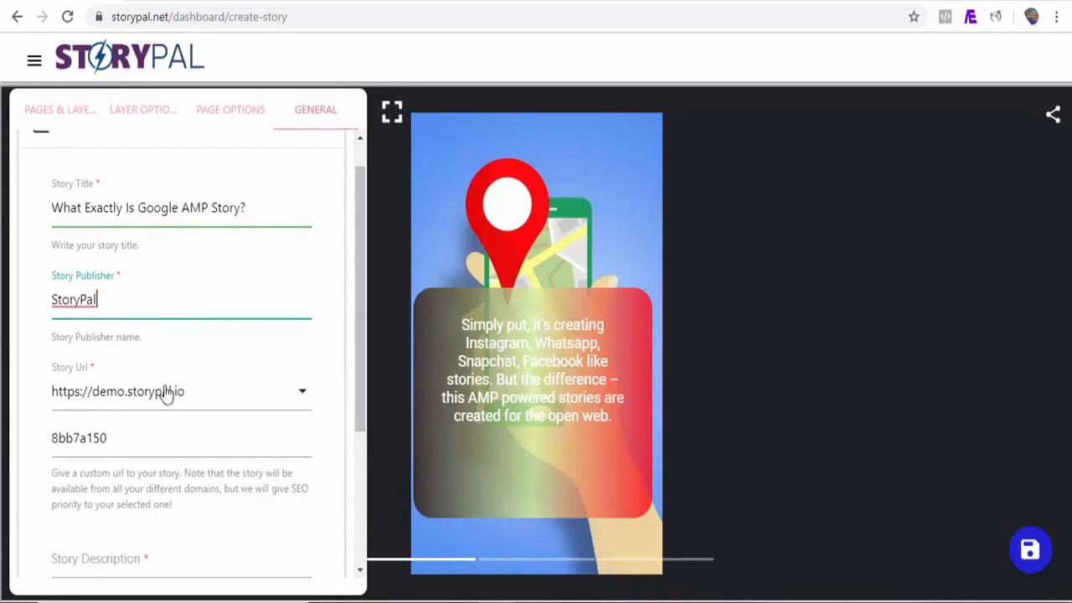
left_click(274, 402)
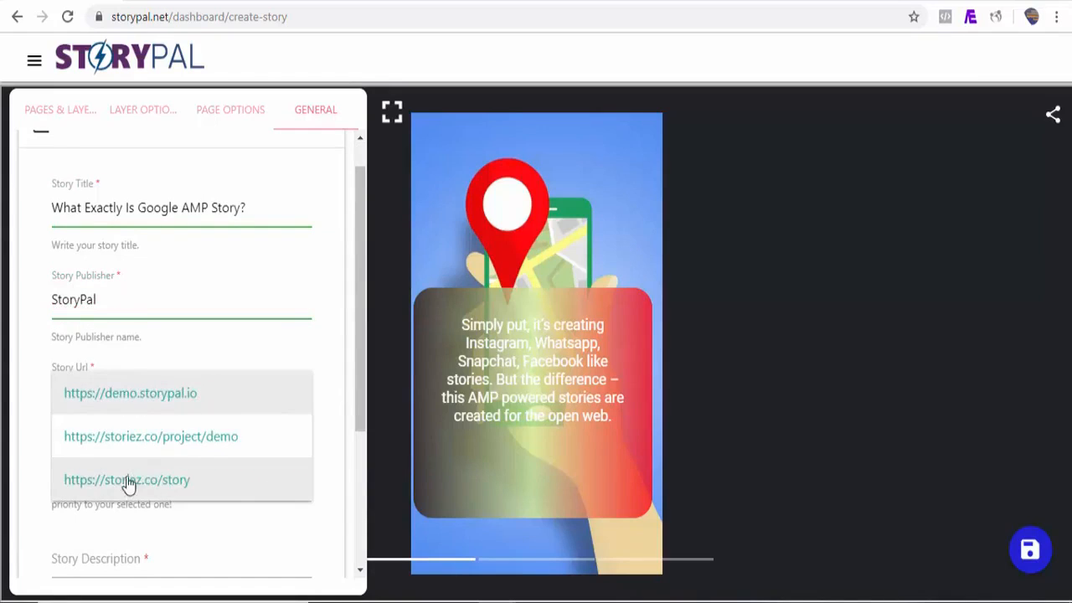
left_click(168, 484)
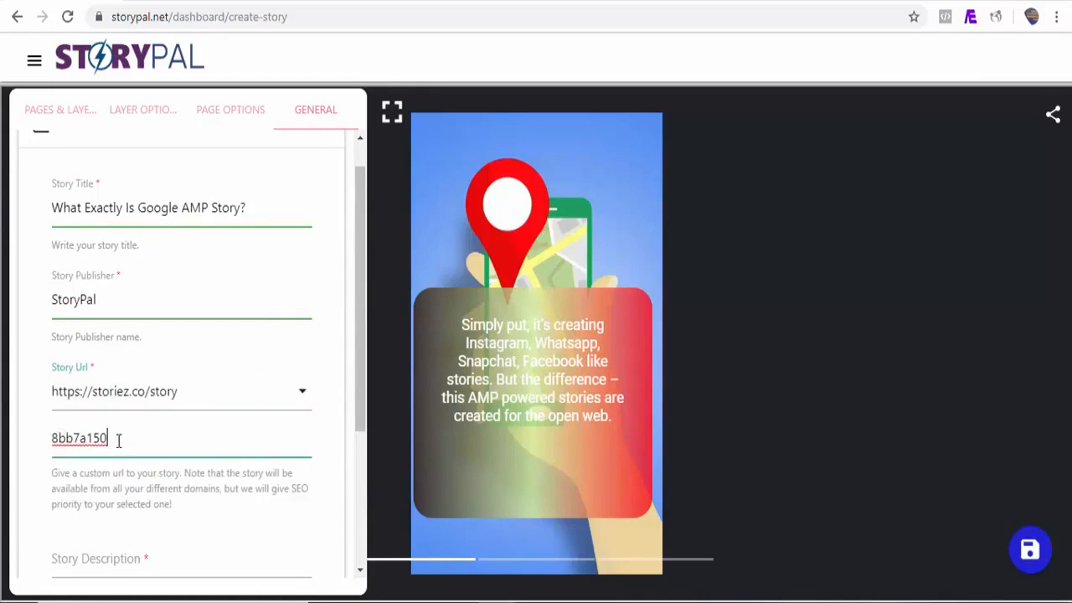
left_click_drag(118, 441, 46, 452)
type("what-is-google-amp")
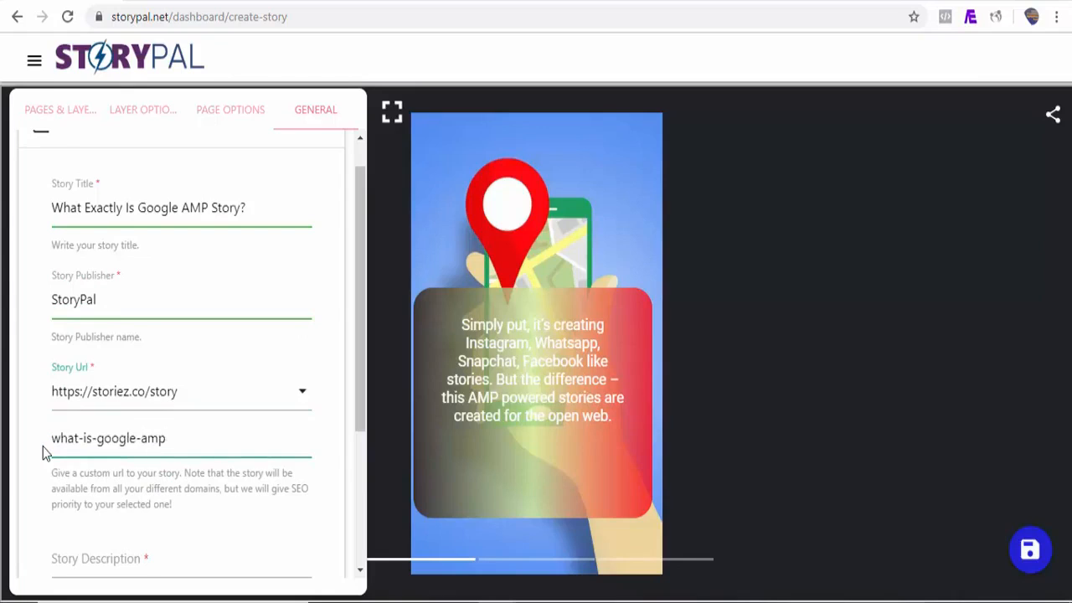
type("-story")
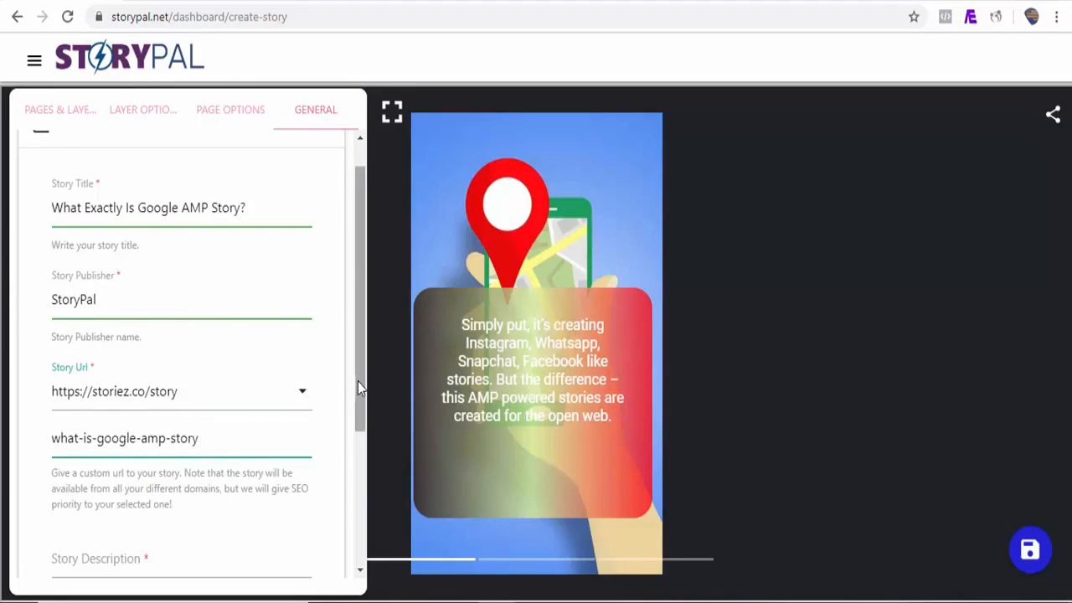
Step: Paste 'What Exactly Is Google AMP Story?' as the story description
left_click_drag(358, 385, 354, 459)
left_click(179, 447)
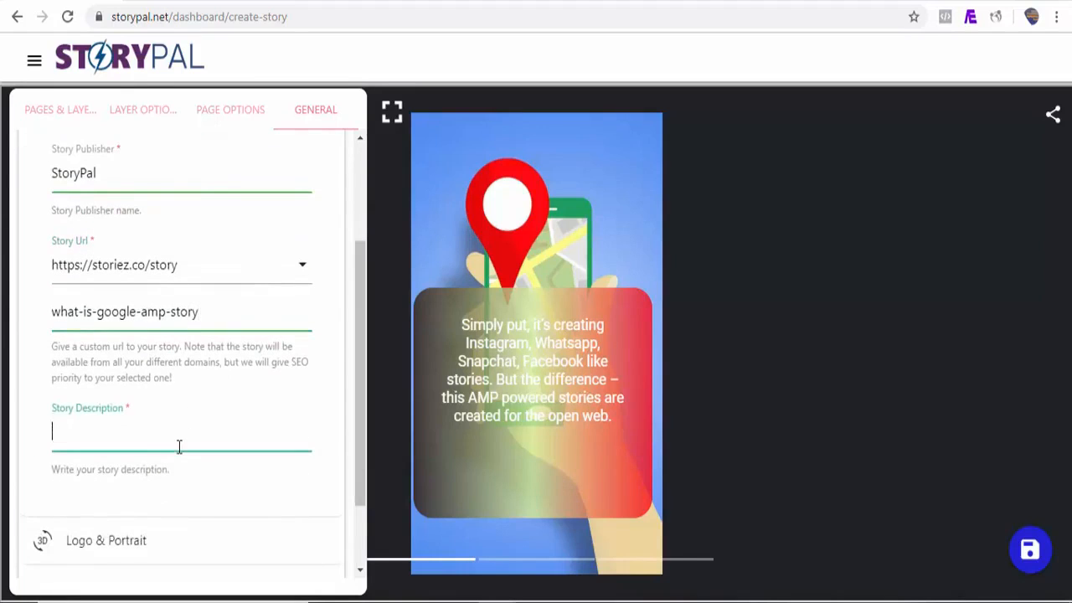
type("What Exactly Is Google AMP Story?")
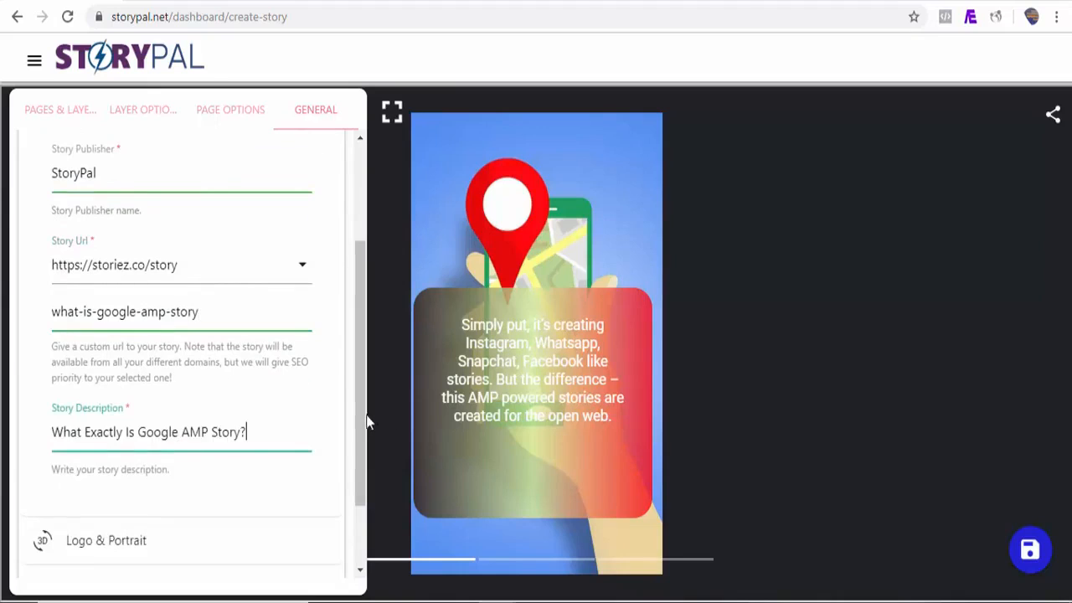
scroll(365, 452, "down", 2)
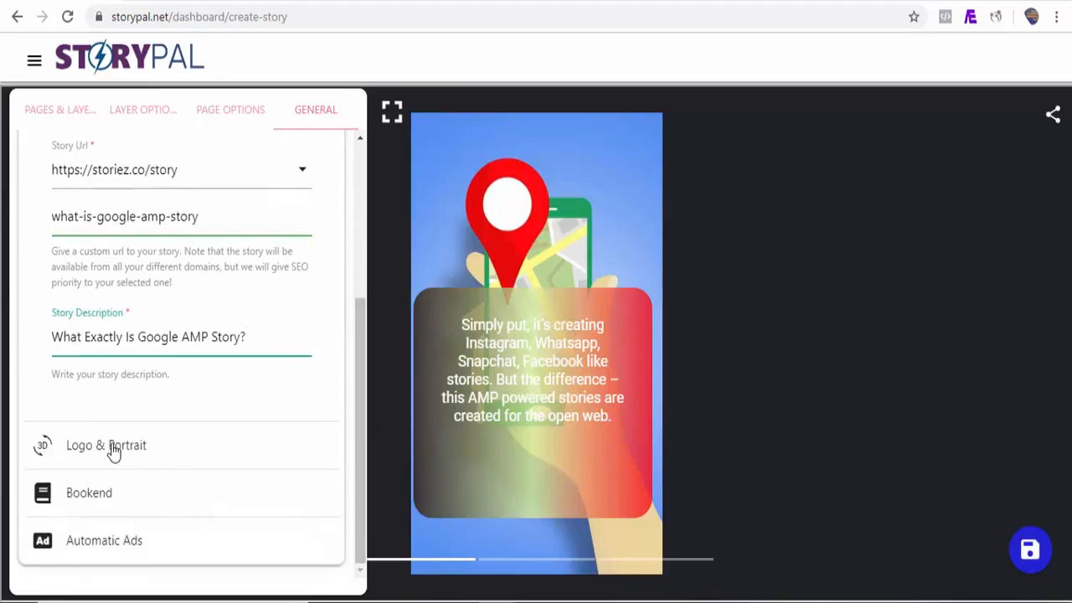
left_click(113, 446)
Step: Use pro.png as publisher logo and twitter-chirp-tweet.jpg as poster portrait, then save
left_click(87, 262)
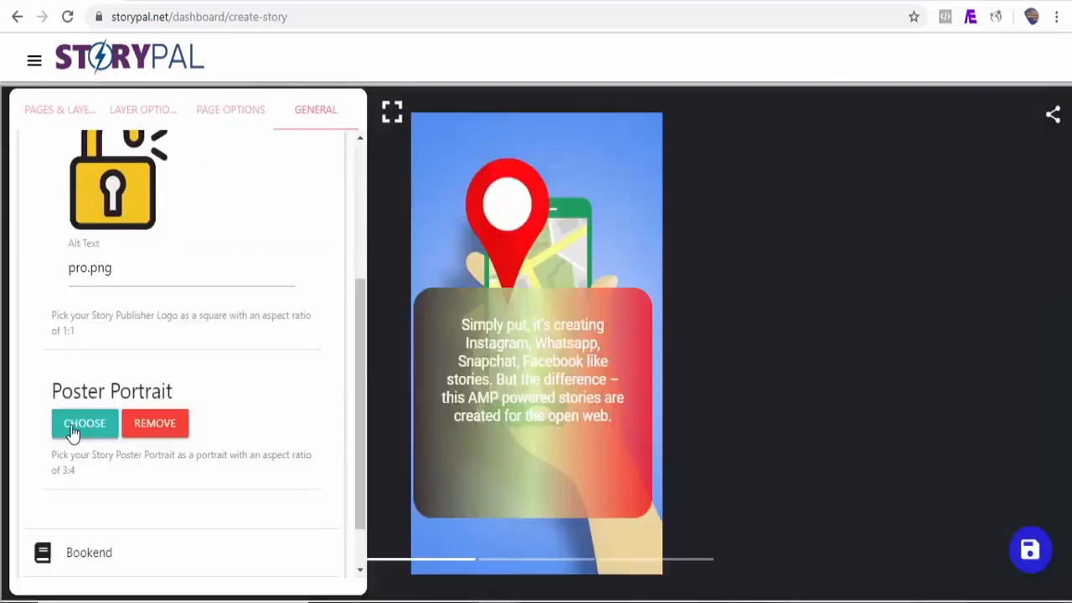
left_click(83, 423)
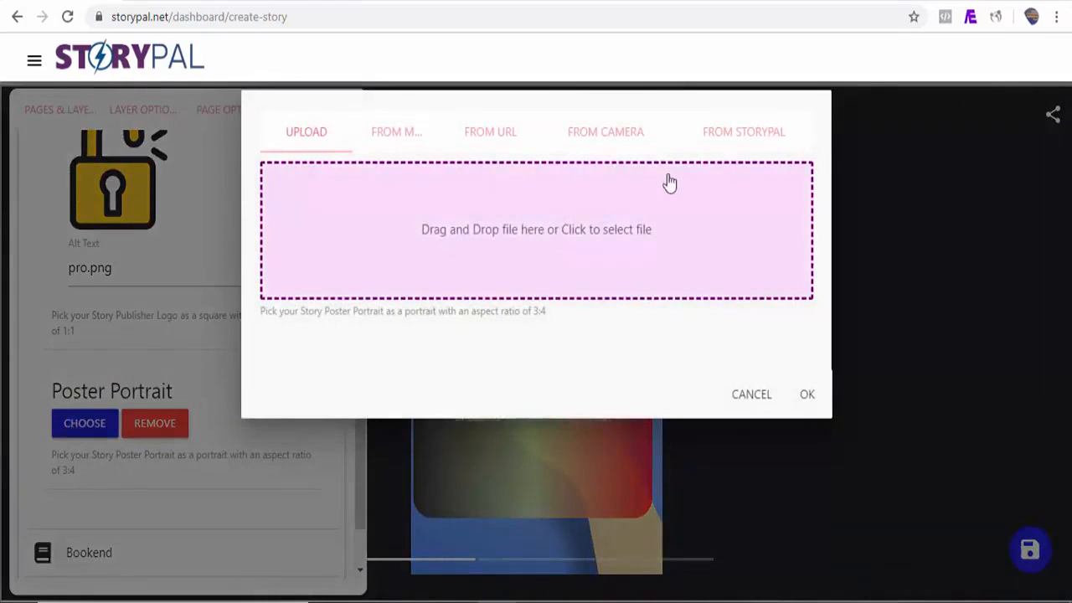
left_click(383, 135)
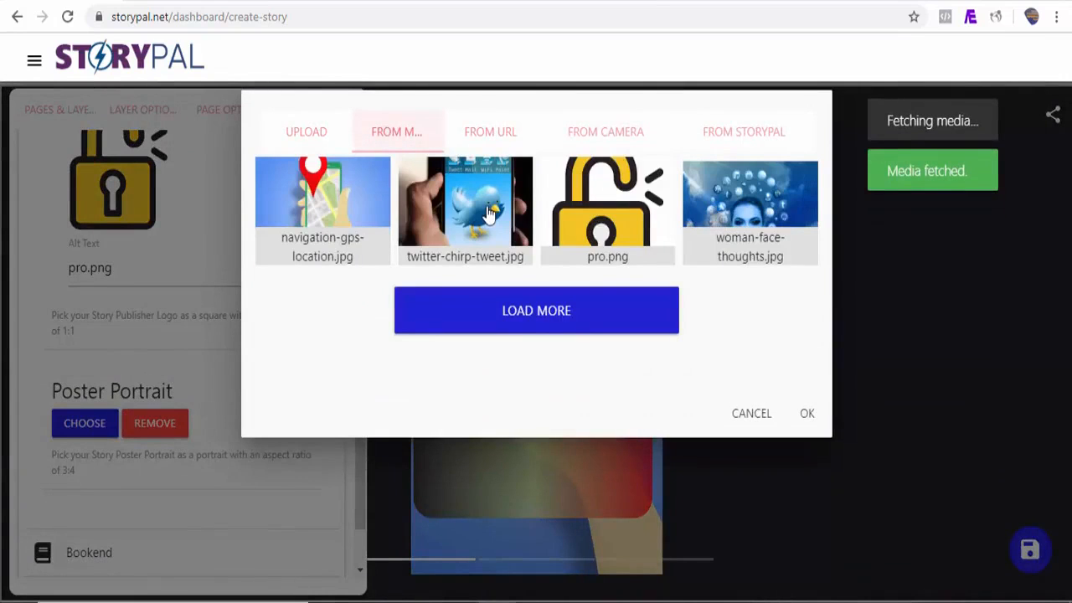
left_click(437, 210)
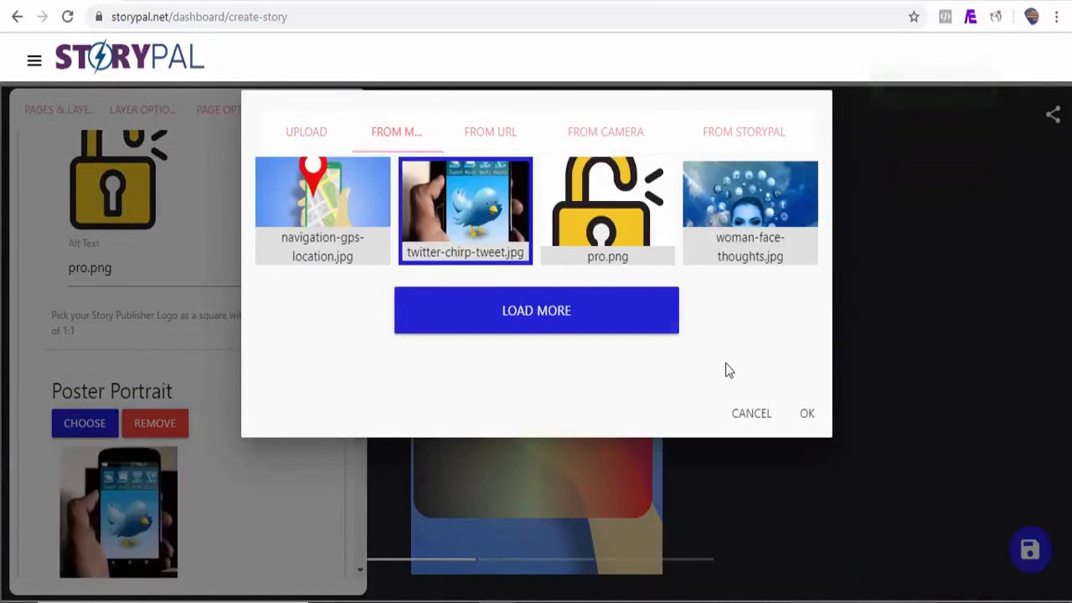
left_click(808, 416)
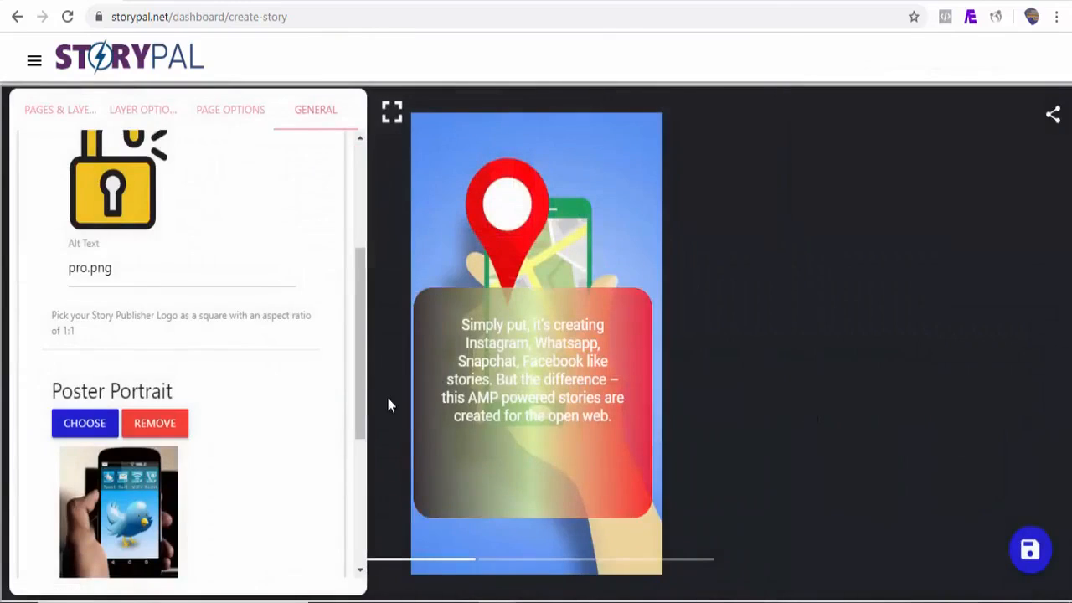
left_click(1035, 559)
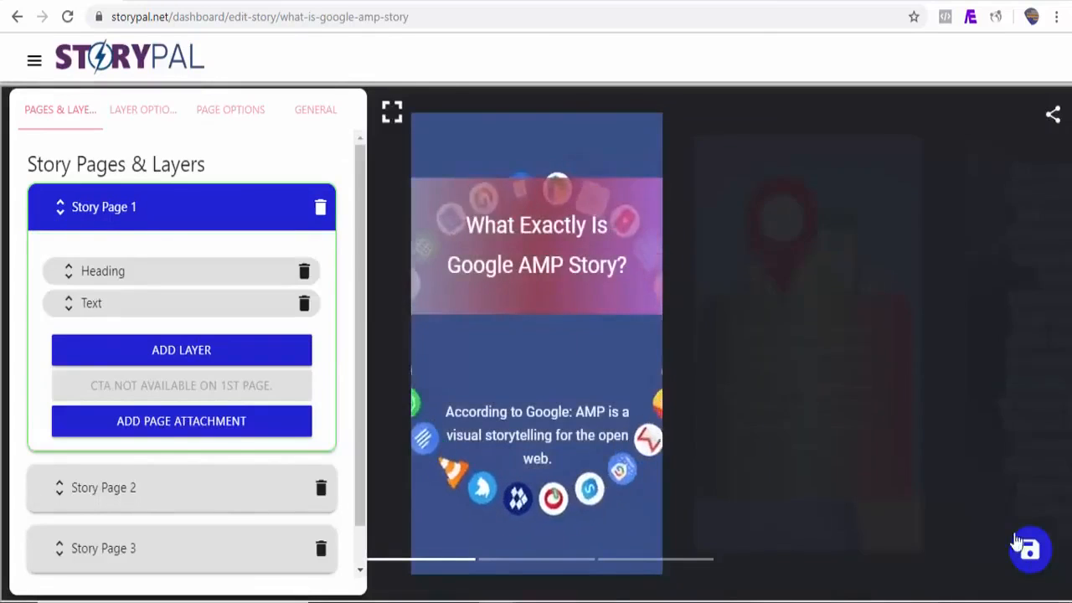
Step: View the published story live at storiez.co from the My Stories list
left_click(34, 62)
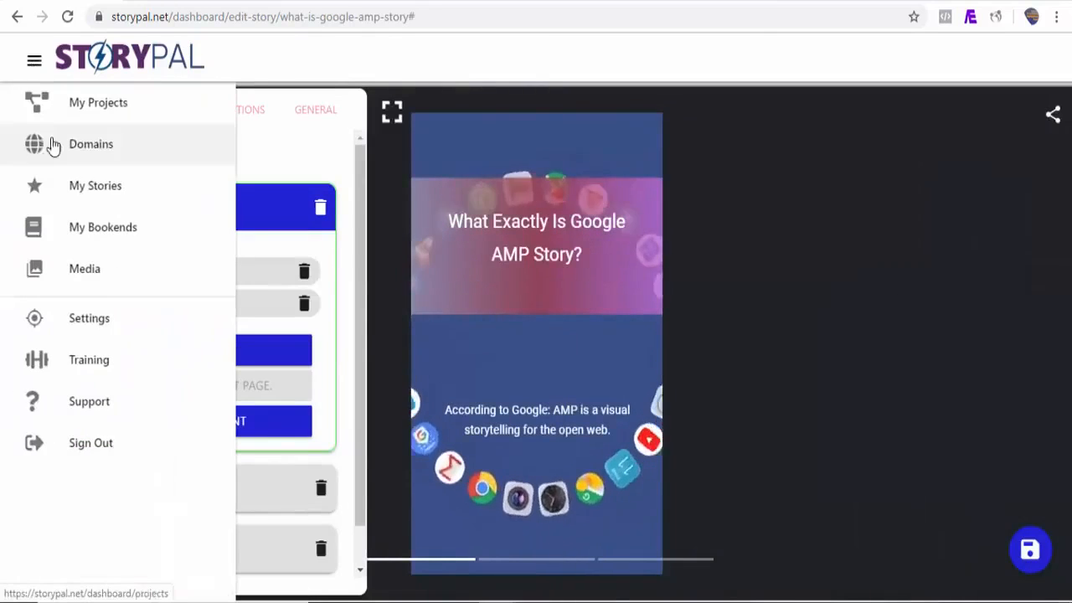
left_click(99, 201)
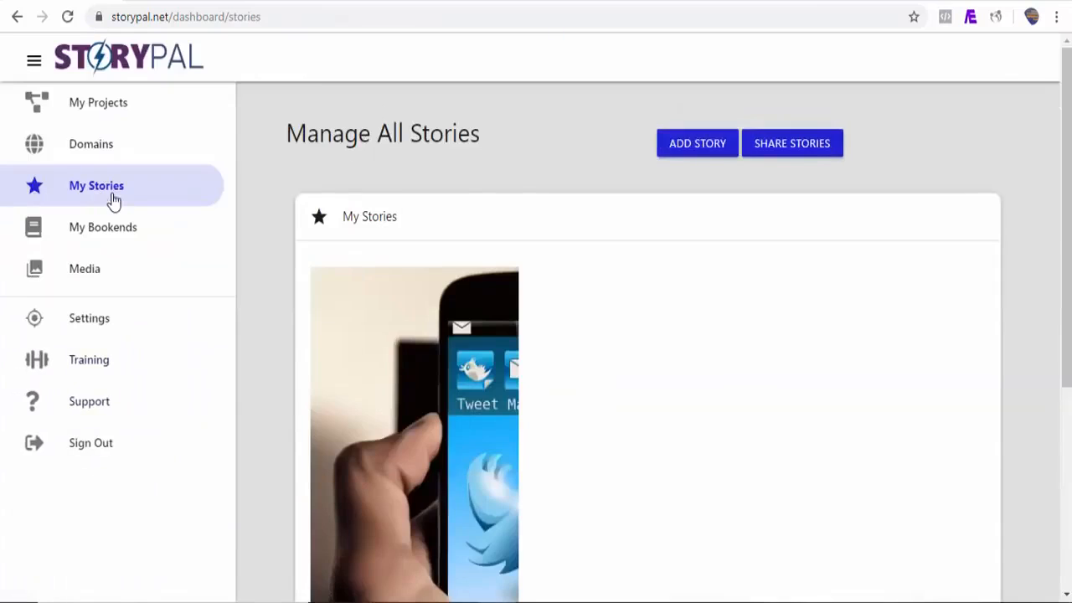
scroll(360, 502, "down", 3)
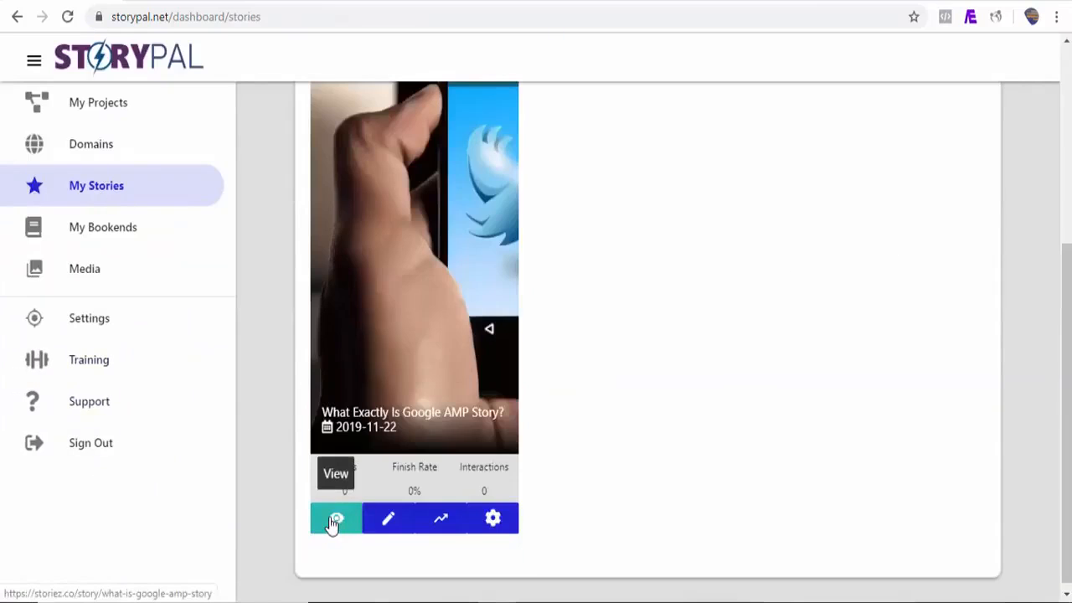
left_click(335, 520)
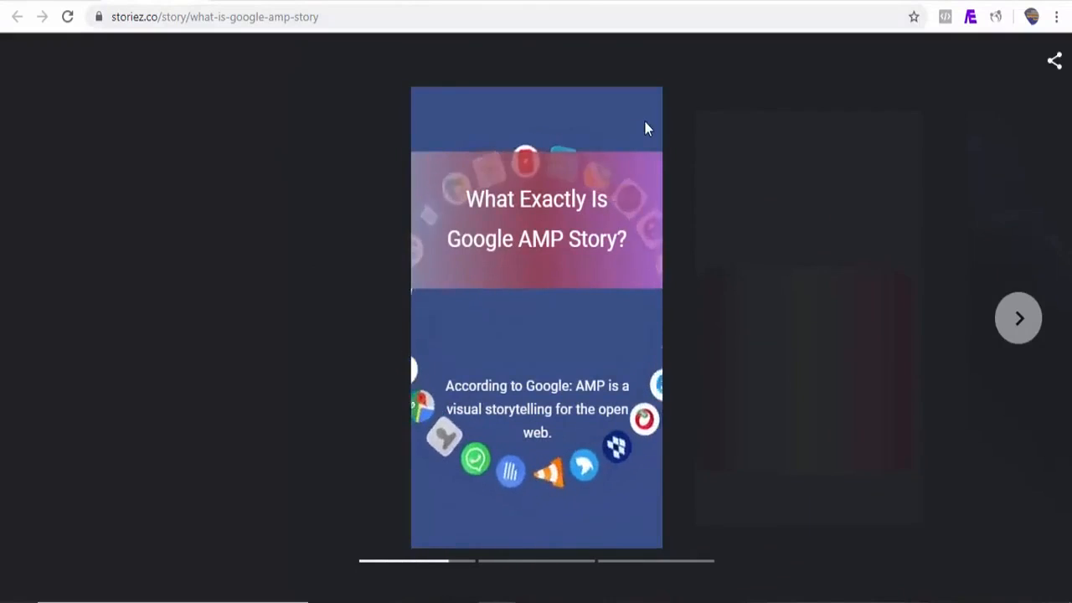
Step: Step through all three story pages, replay, and return to Manage All Stories
left_click(1021, 318)
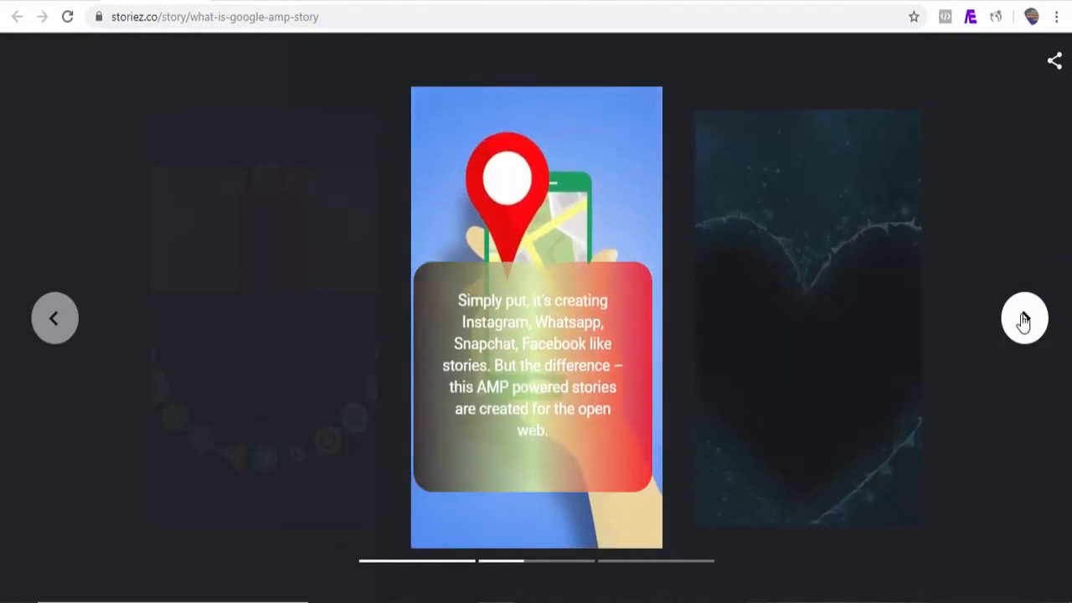
left_click(1028, 320)
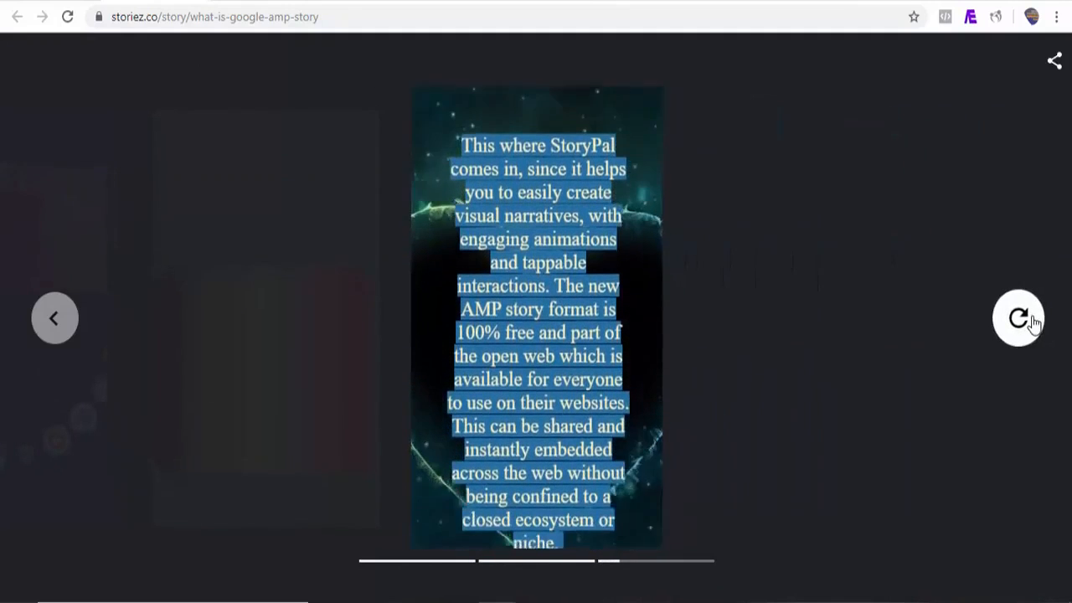
left_click(1032, 322)
left_click(1032, 322)
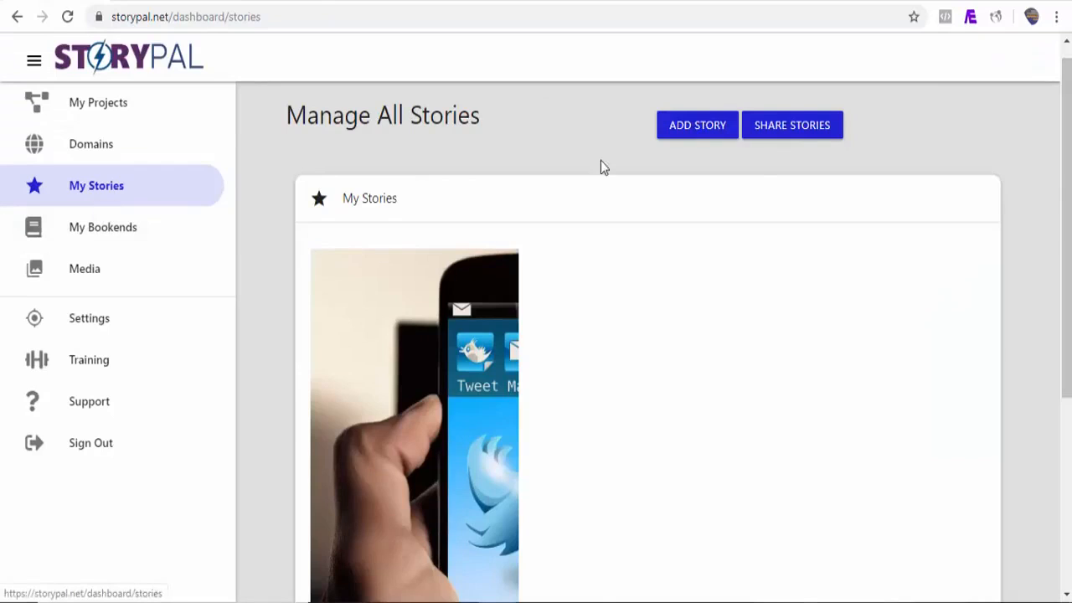
Step: Start a new story with a Website-based page, then switch to the Vanity Fair tab
left_click(691, 126)
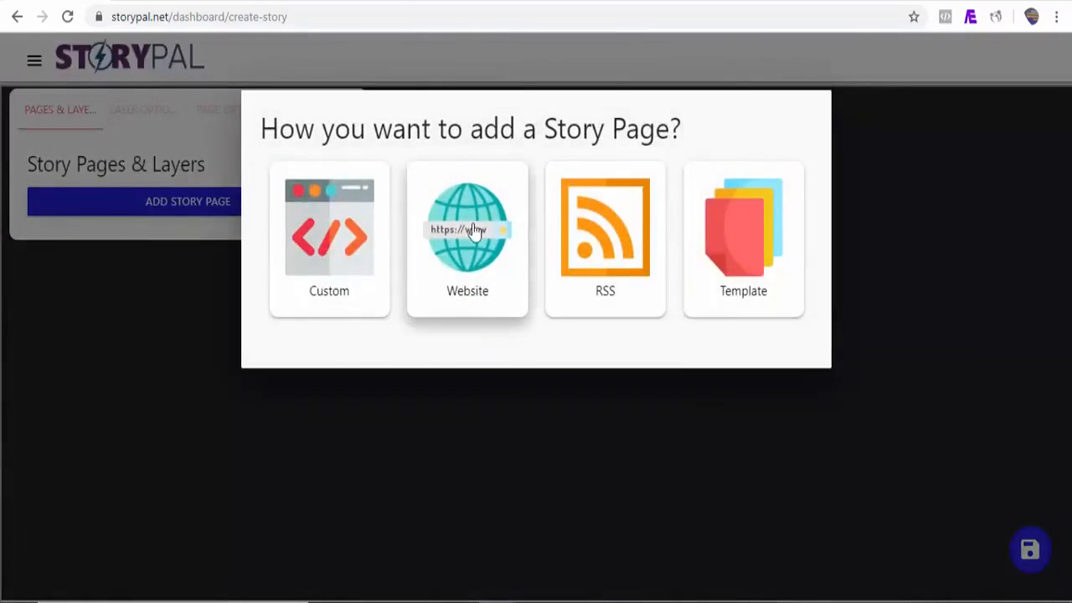
left_click(466, 256)
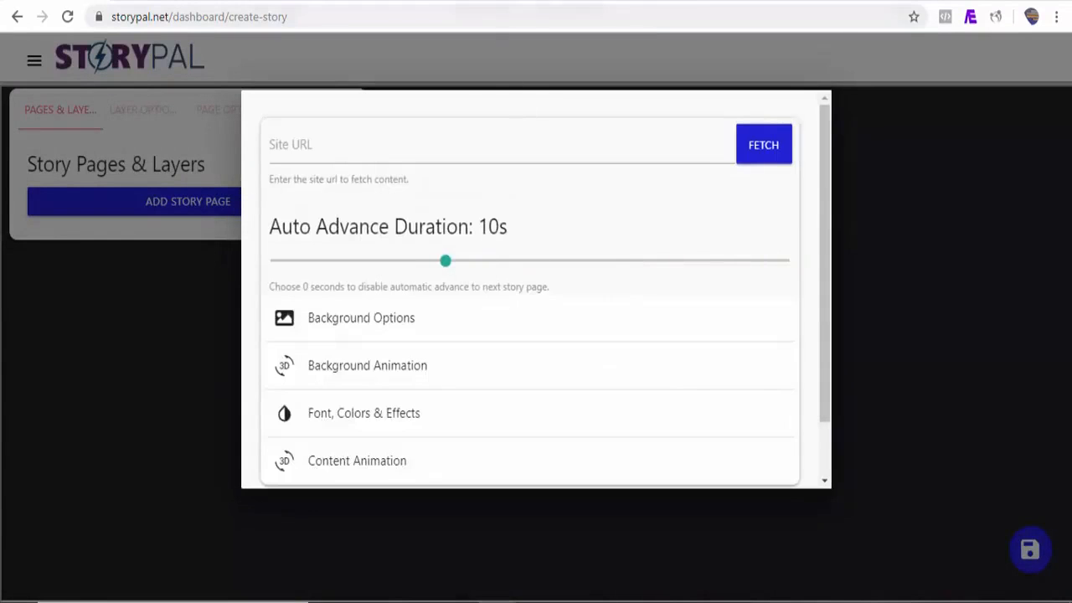
left_click(578, 1)
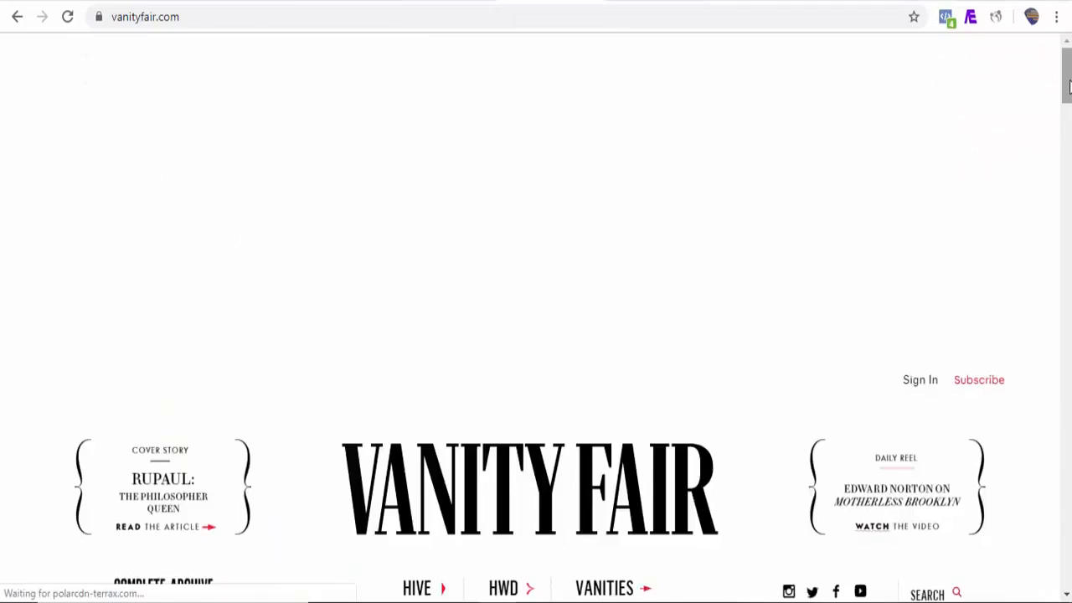
Step: Open Vanity Fair's Inside the Fall of WeWork article and copy its web address
scroll(931, 232, "down", 6)
left_click(930, 233)
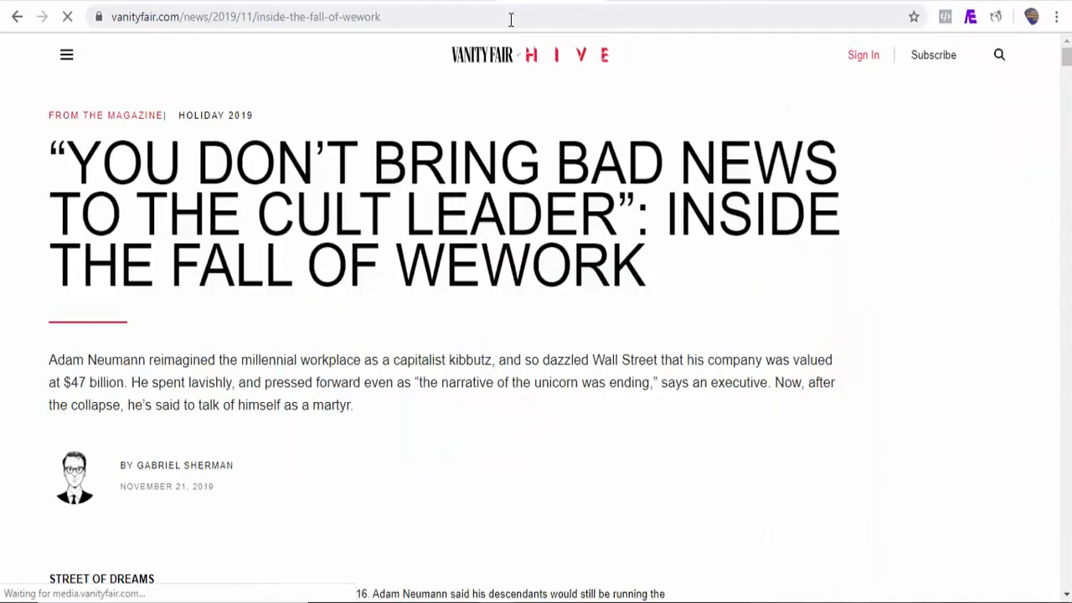
left_click(399, 22)
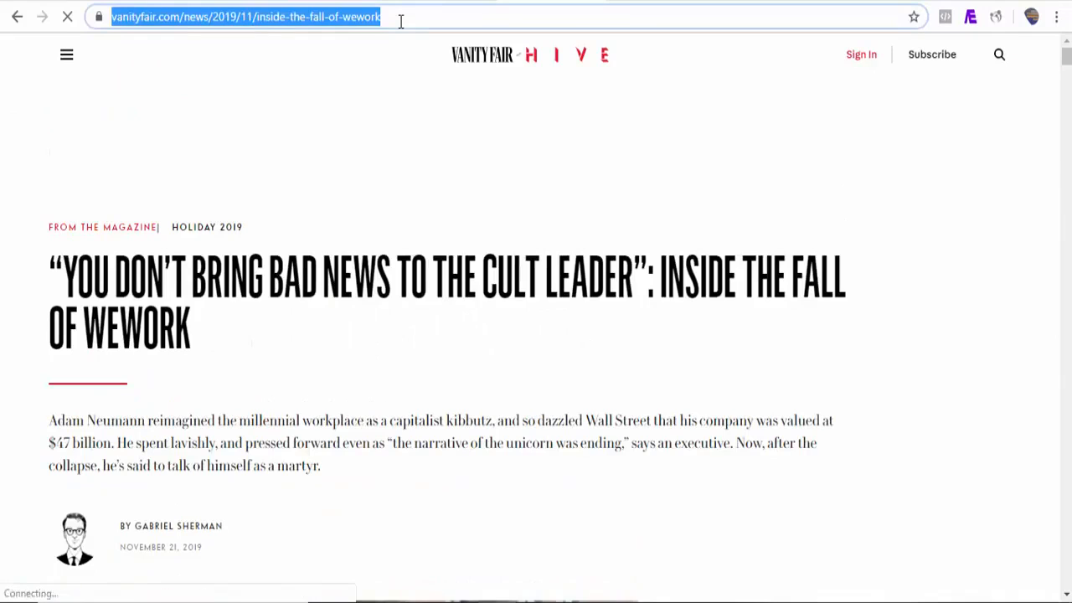
right_click(400, 21)
left_click(432, 117)
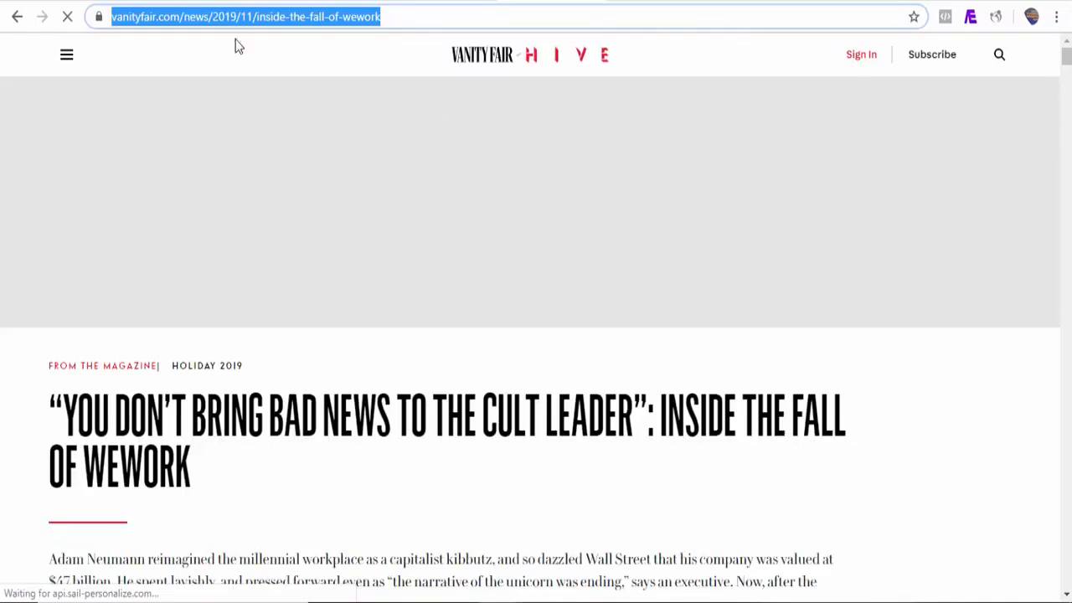
Step: Paste the Vanity Fair WeWork article address into the Site URL field
left_click(63, 1)
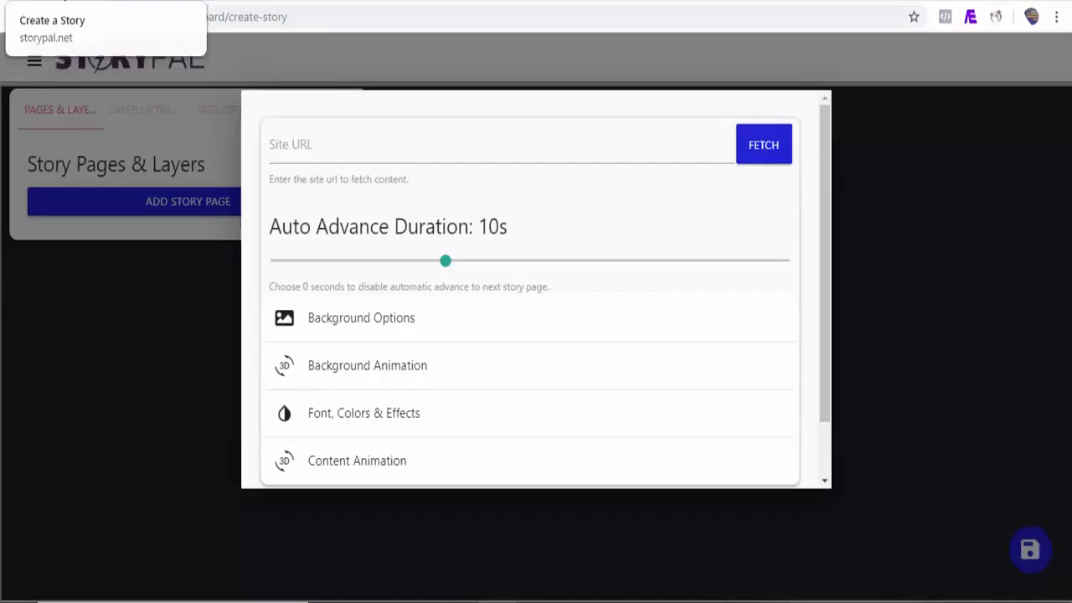
left_click(358, 149)
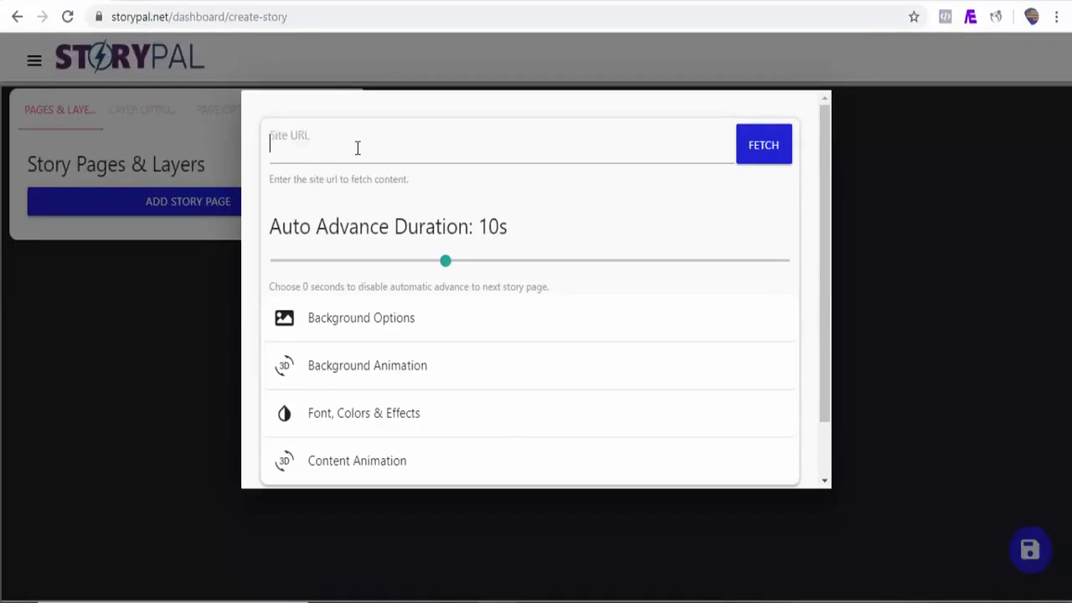
key("ctrl+v")
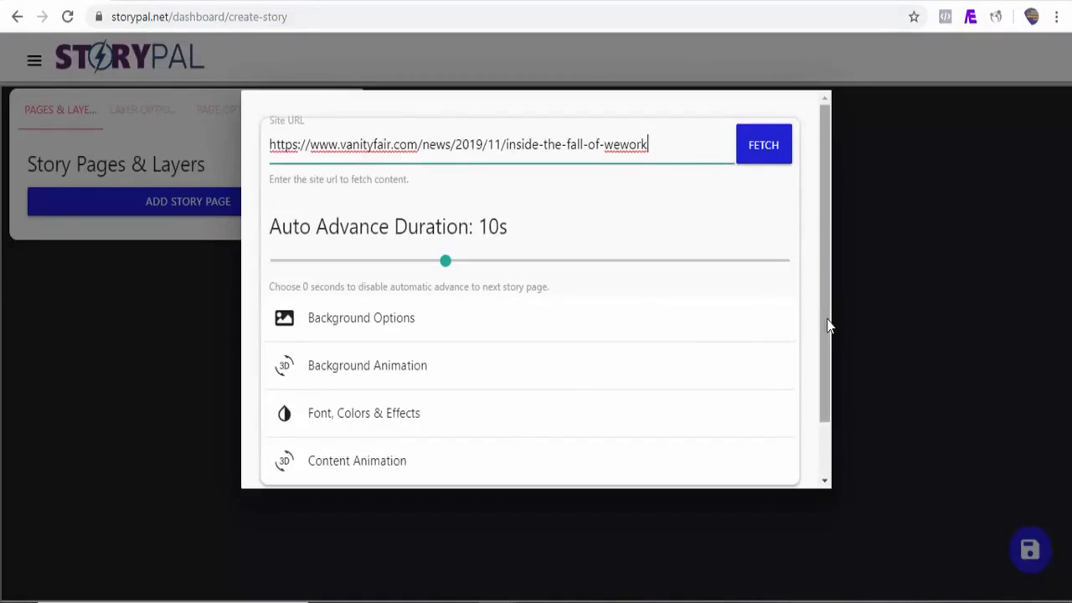
Step: Set the page's background animation to Drop with a 3s duration
left_click_drag(829, 323, 826, 363)
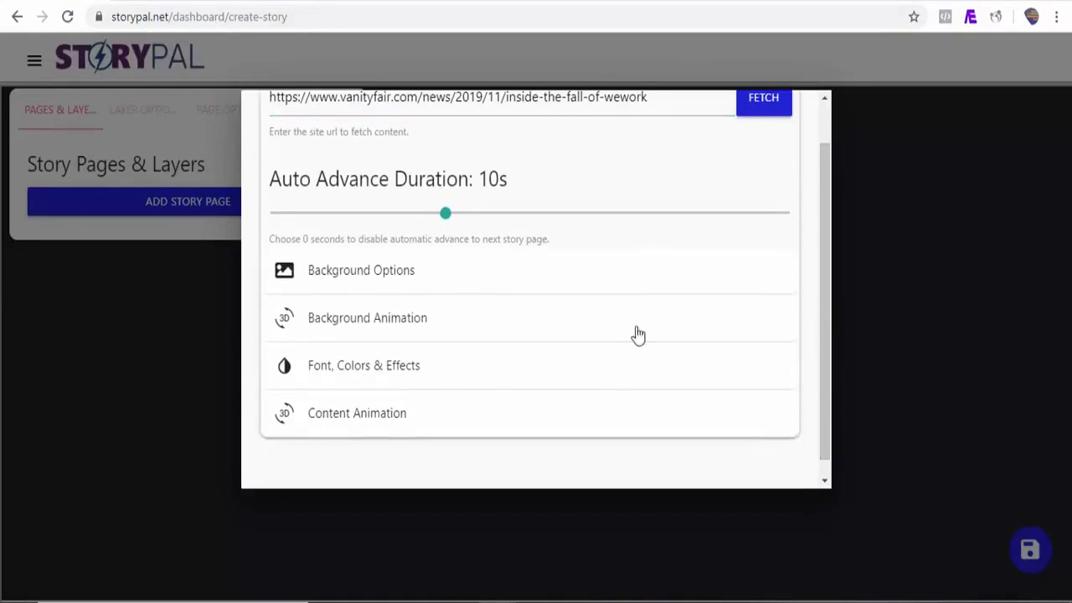
left_click(399, 270)
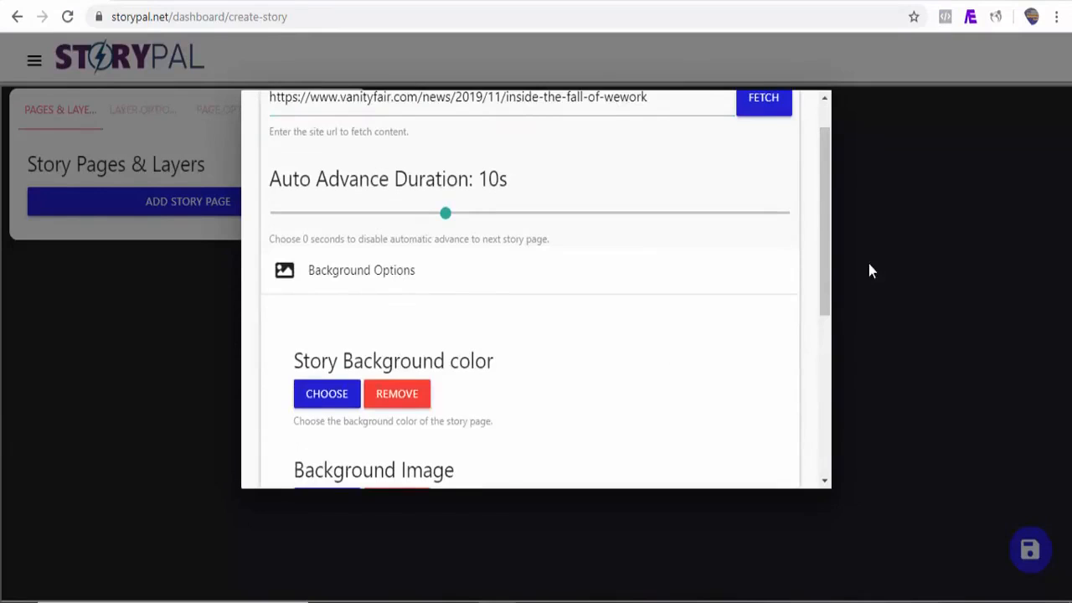
left_click(387, 272)
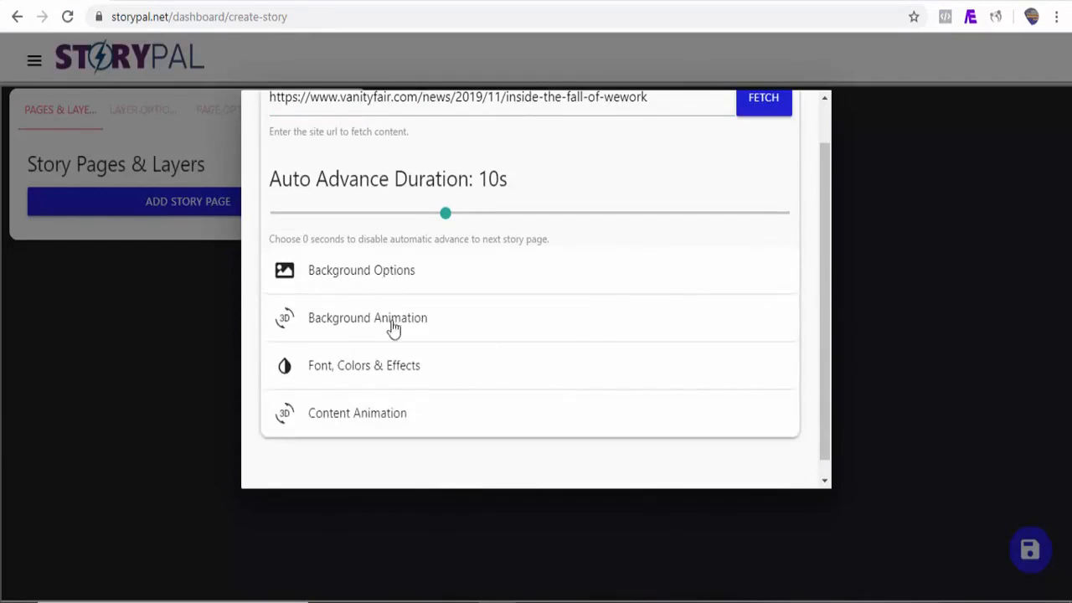
left_click(372, 319)
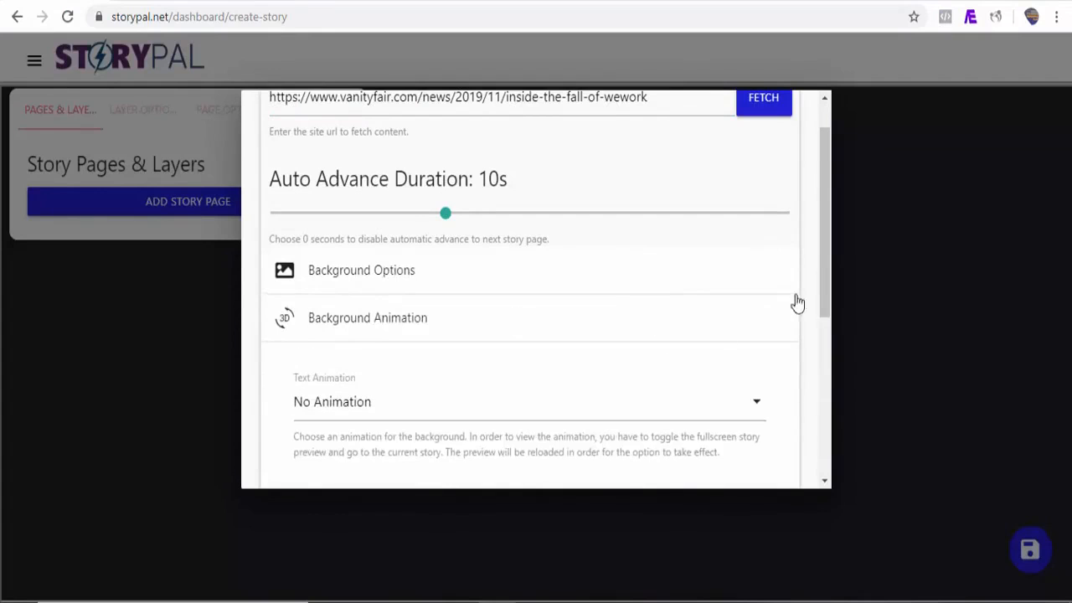
left_click_drag(829, 278, 828, 320)
left_click(675, 318)
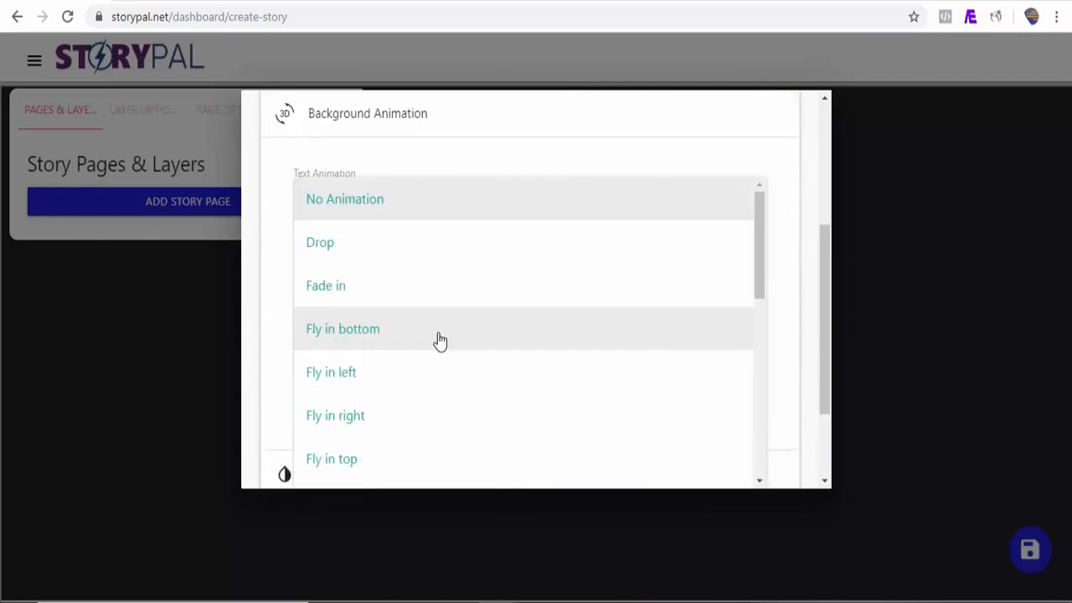
left_click(353, 265)
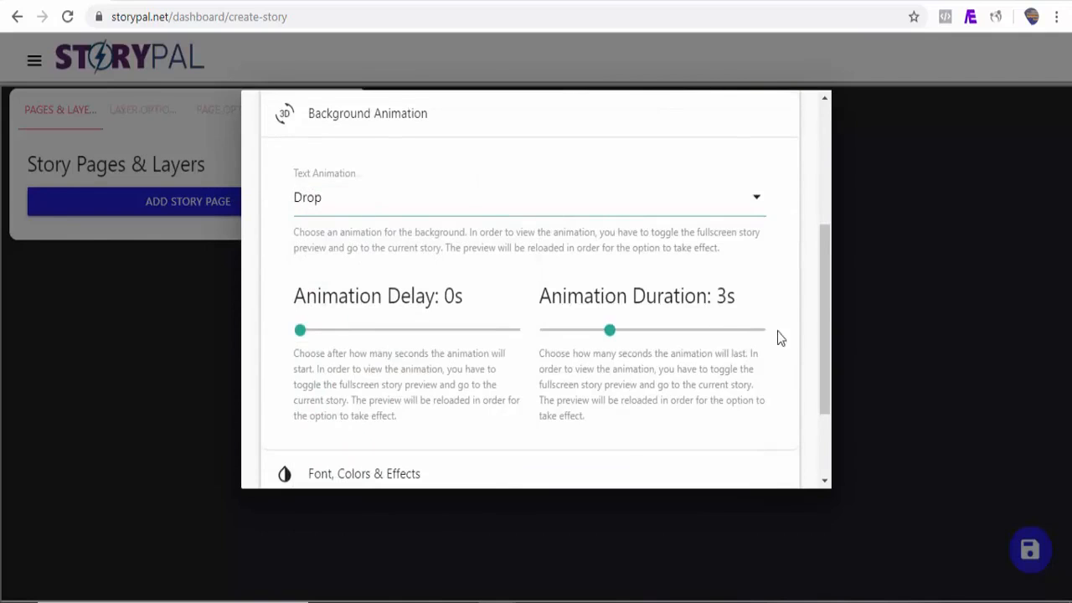
left_click_drag(826, 290, 827, 366)
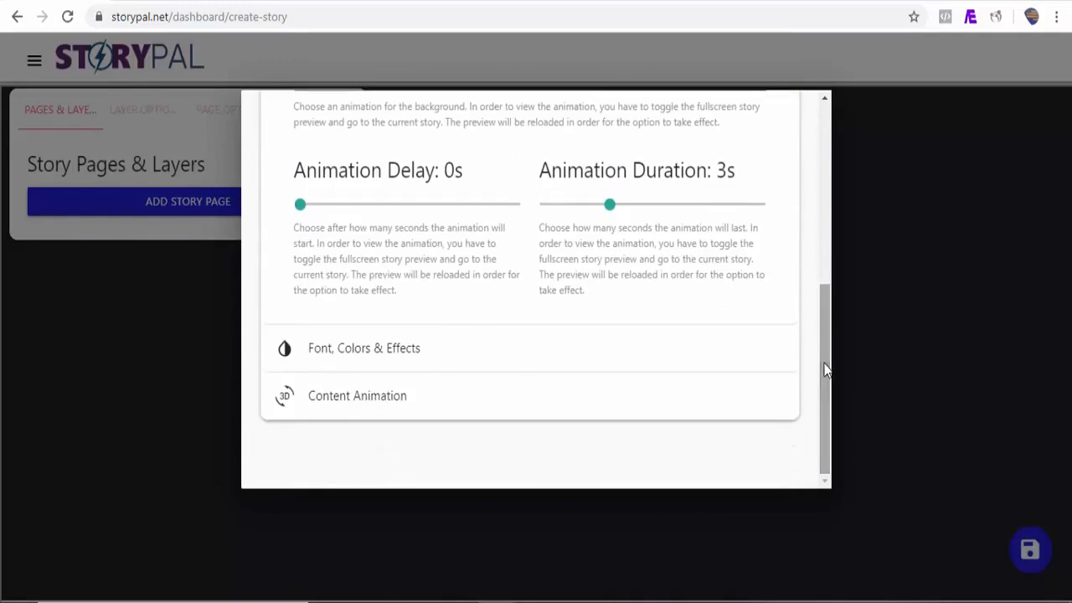
Step: Set the content animation to Fly in right with a 1.1s delay
left_click(407, 360)
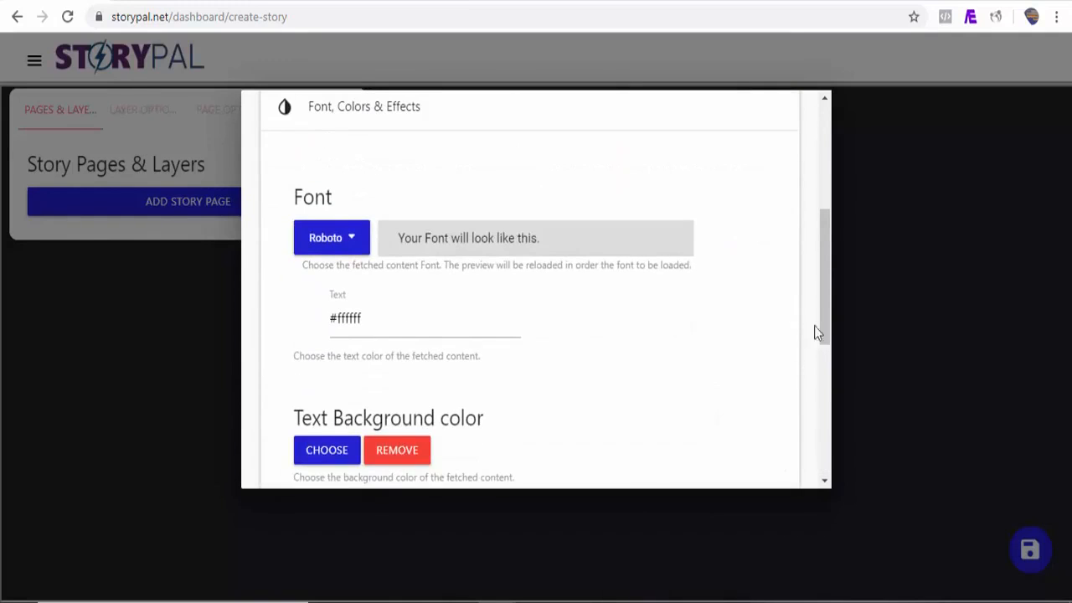
left_click_drag(823, 328, 824, 450)
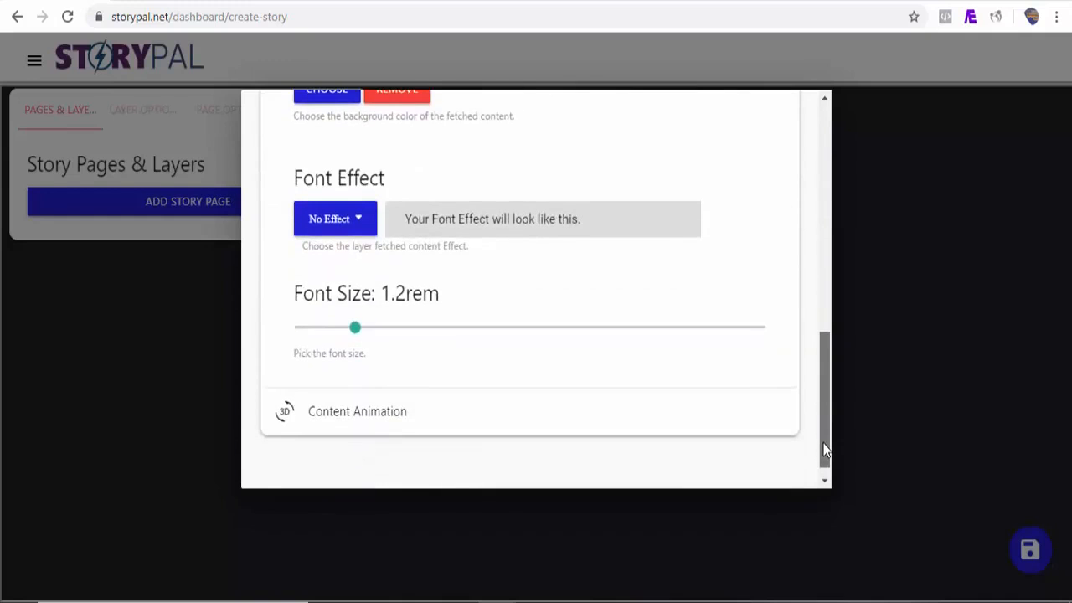
left_click(367, 419)
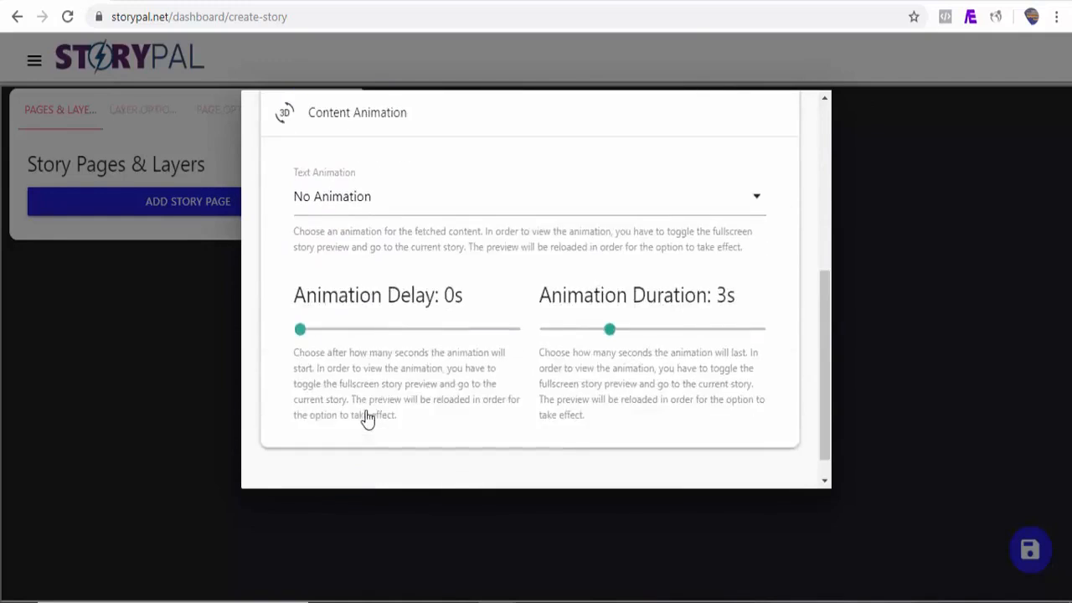
left_click_drag(300, 329, 323, 330)
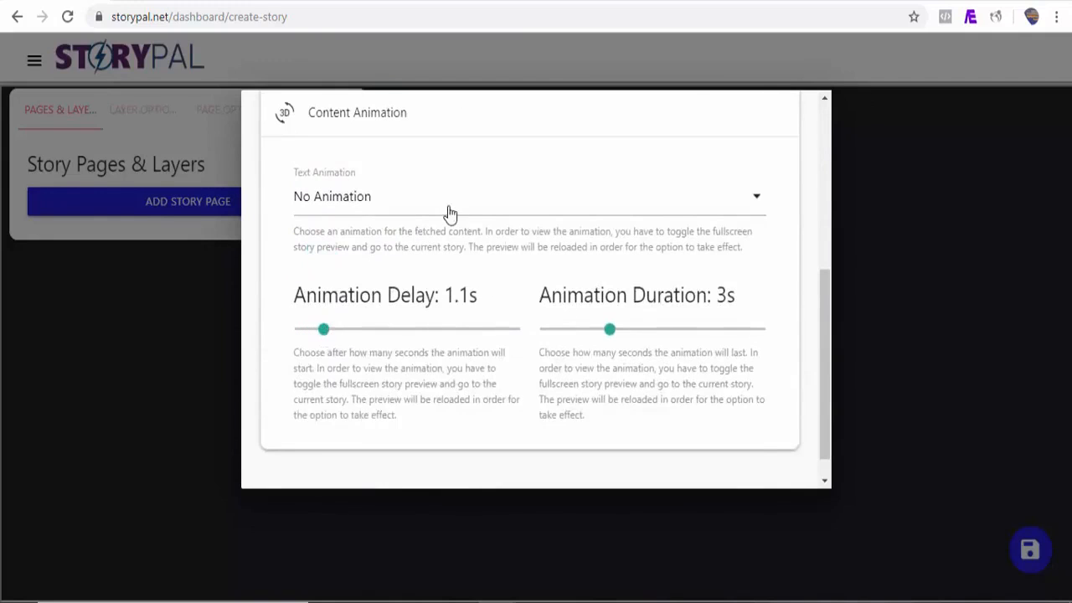
scroll(449, 214, "down", 1)
left_click(423, 172)
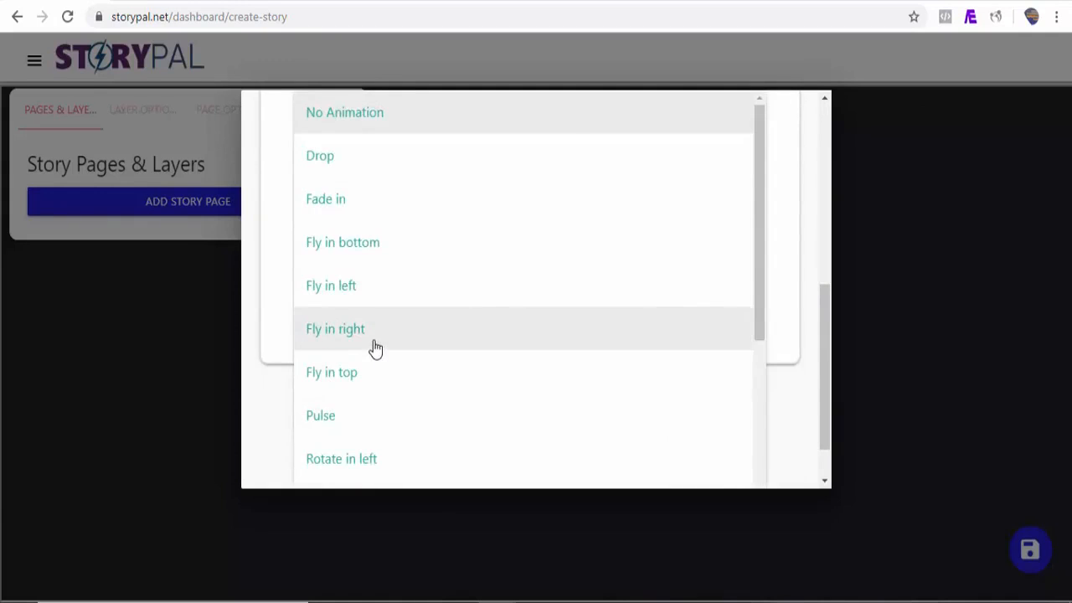
left_click(376, 349)
left_click_drag(822, 379, 813, 179)
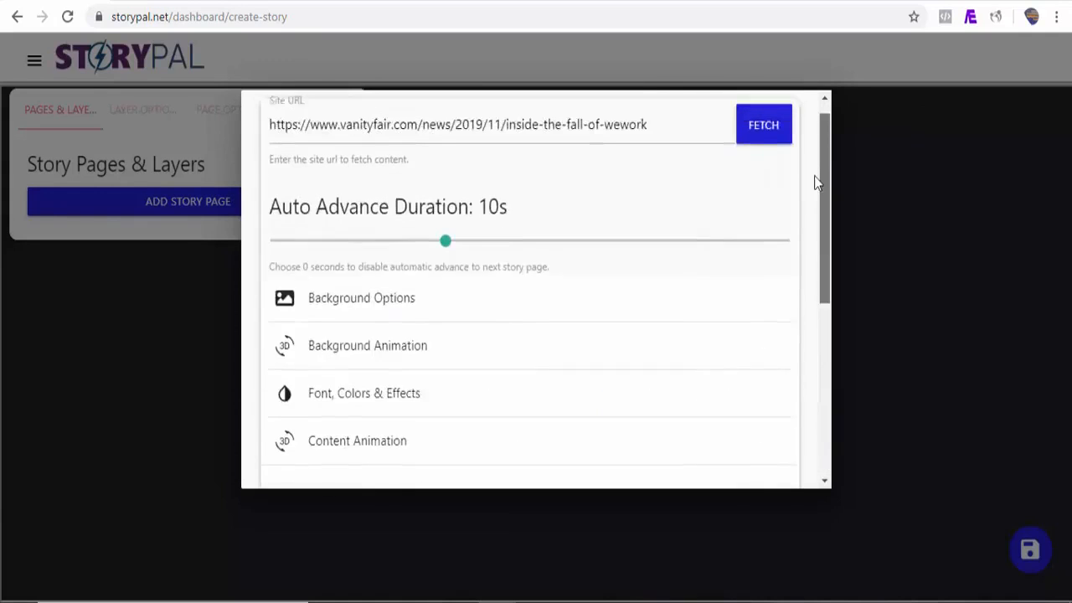
Step: Fetch the Vanity Fair article and decline creating an auto story from it
left_click(770, 149)
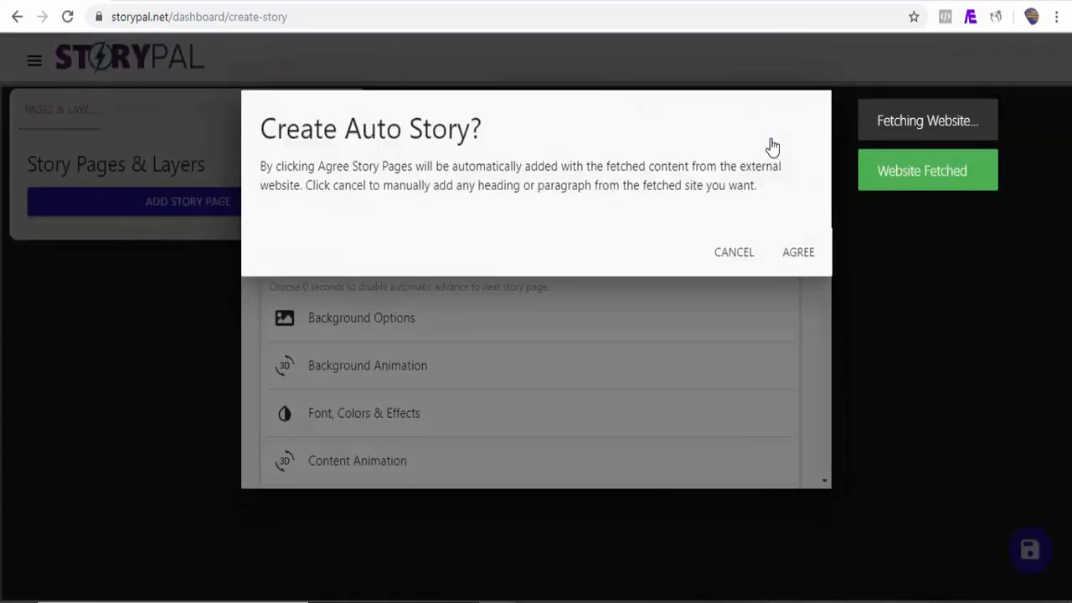
left_click(732, 260)
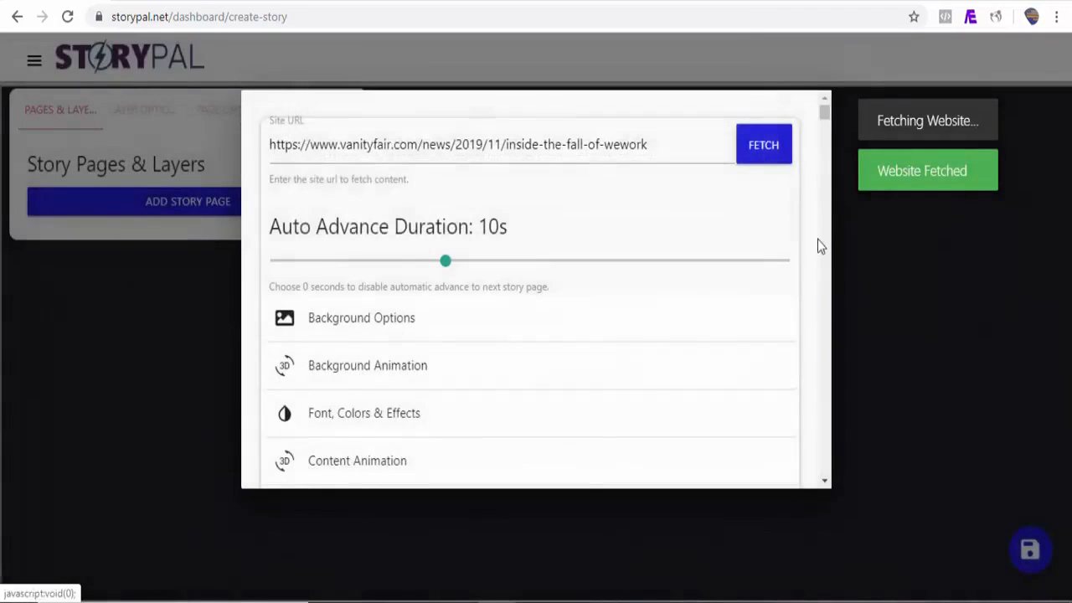
left_click_drag(824, 116, 824, 137)
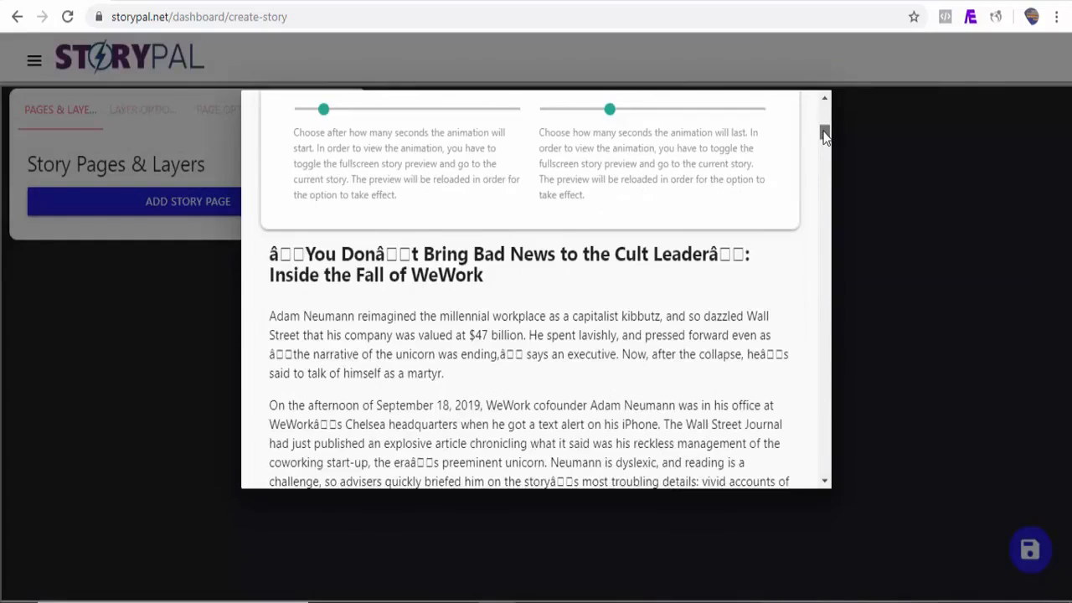
Step: Add the WeWork headline, opening paragraph, next paragraph and embattled-CEO paragraph as four story pages
scroll(824, 137, "down", 1)
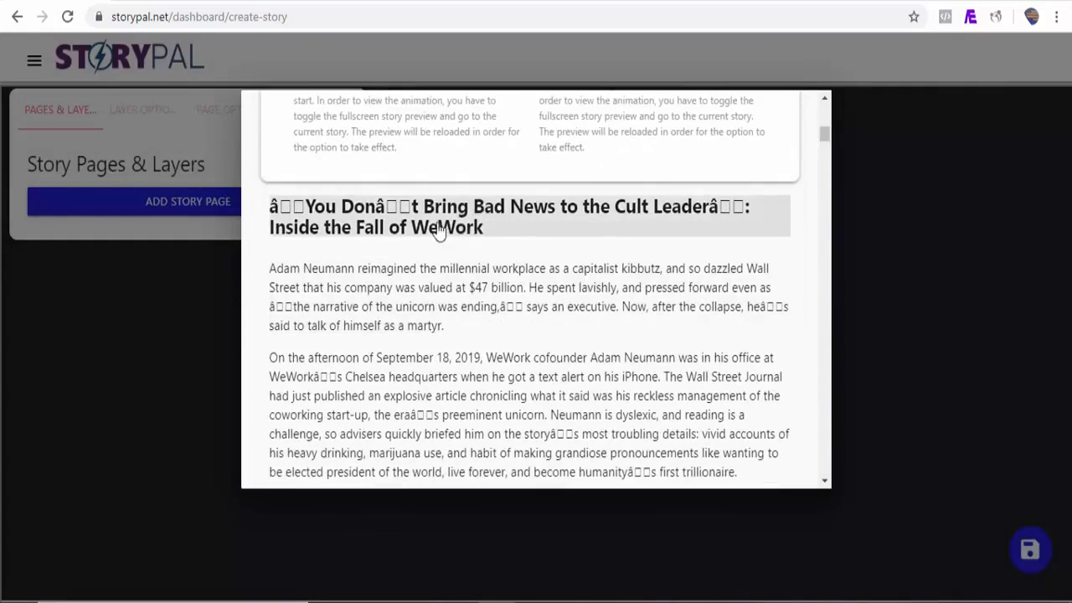
left_click(467, 224)
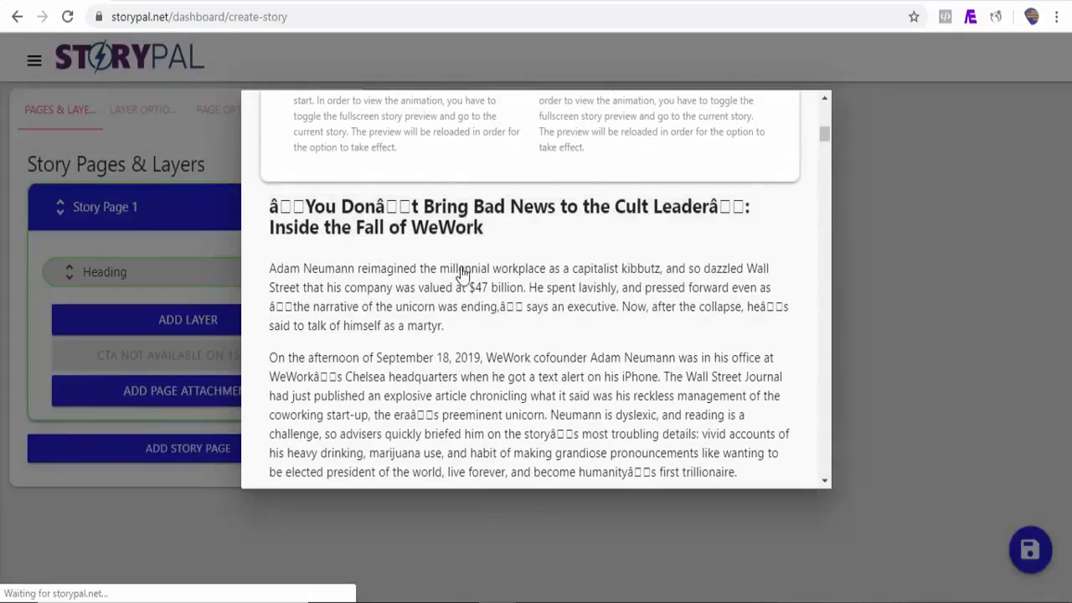
left_click(463, 285)
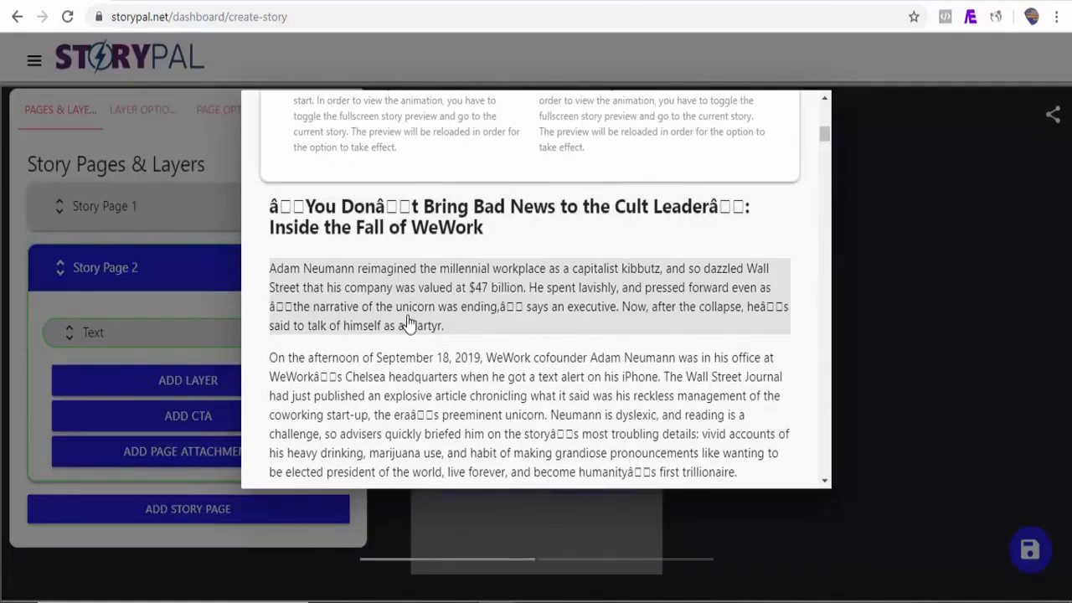
left_click(414, 381)
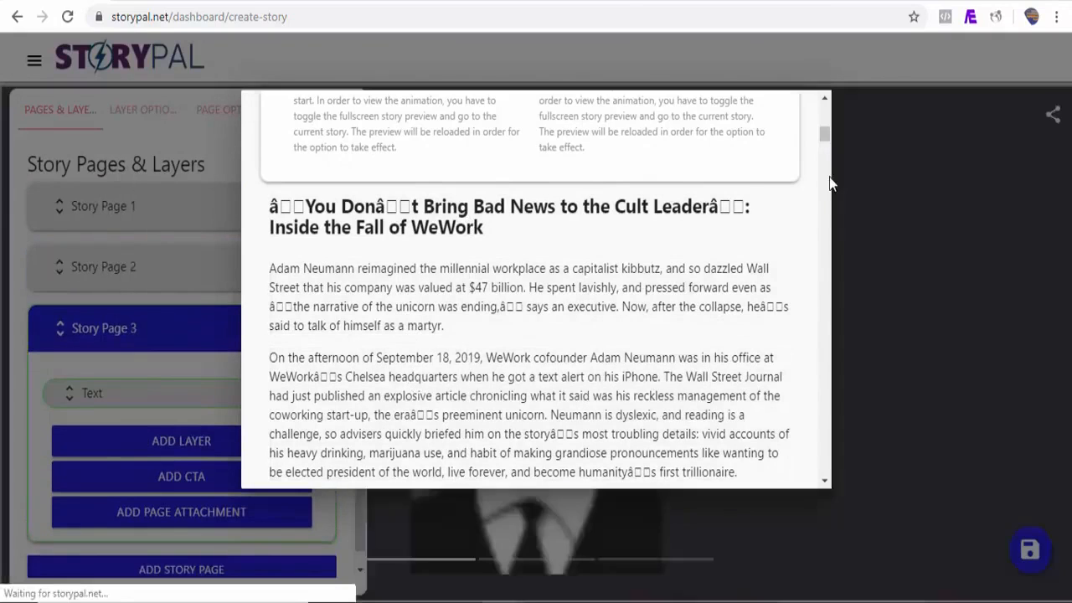
scroll(824, 134, "up", 4)
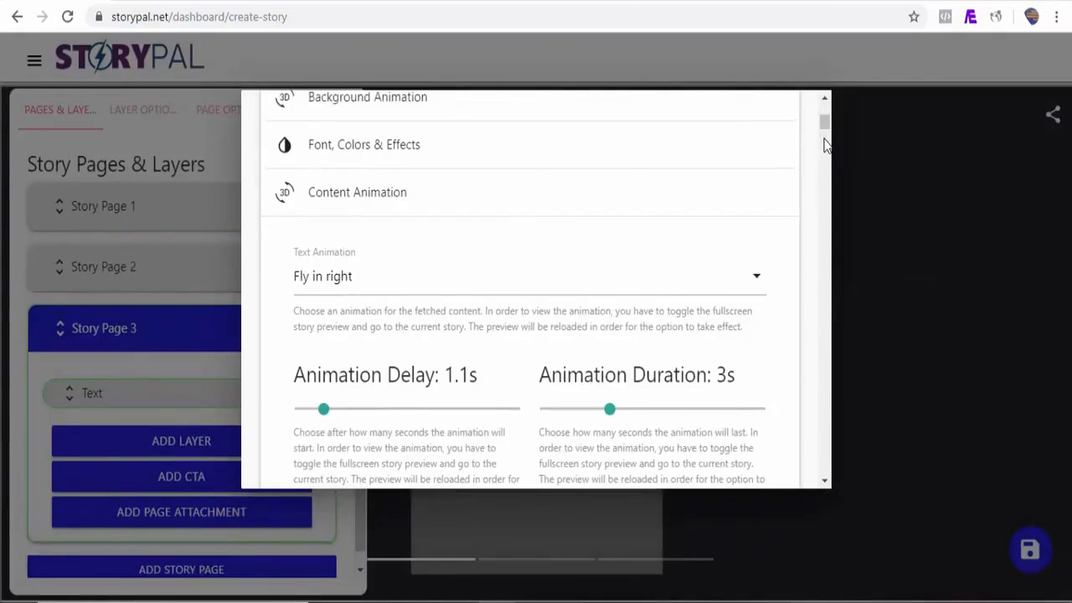
left_click_drag(824, 130, 823, 159)
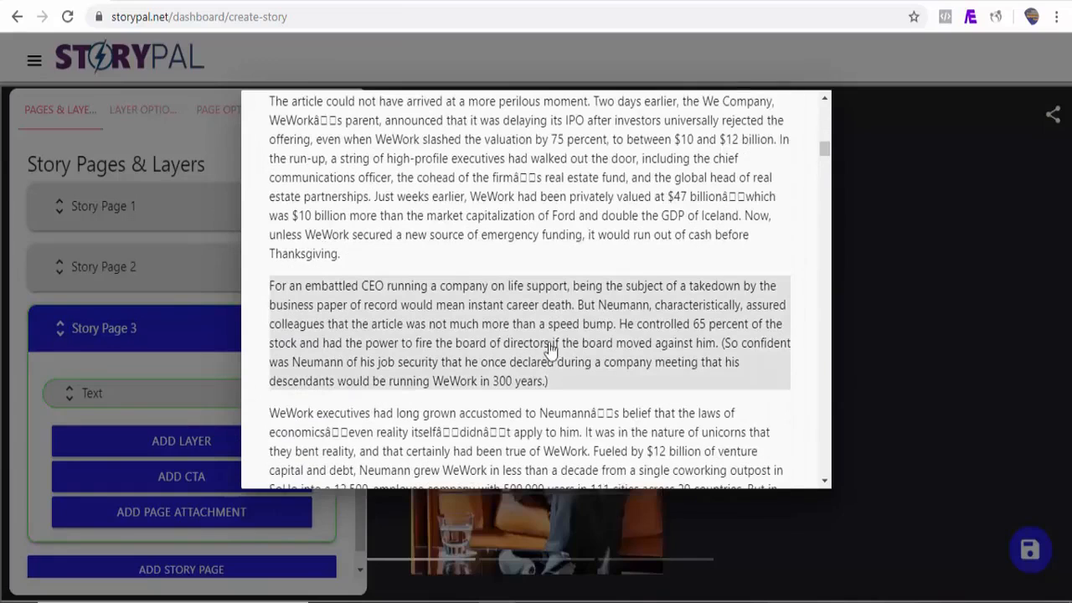
left_click(502, 351)
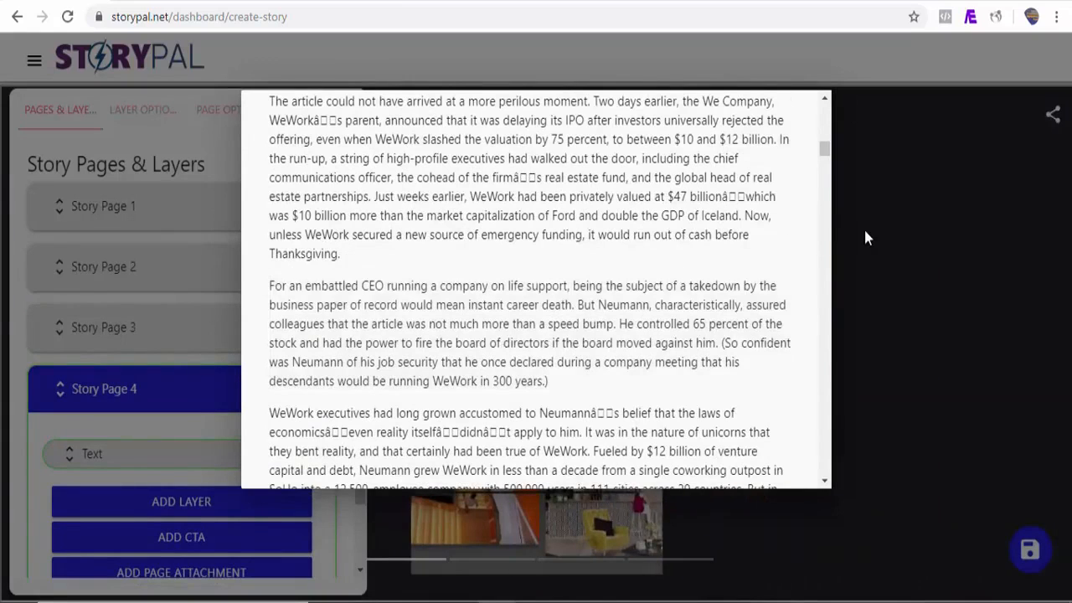
left_click(863, 227)
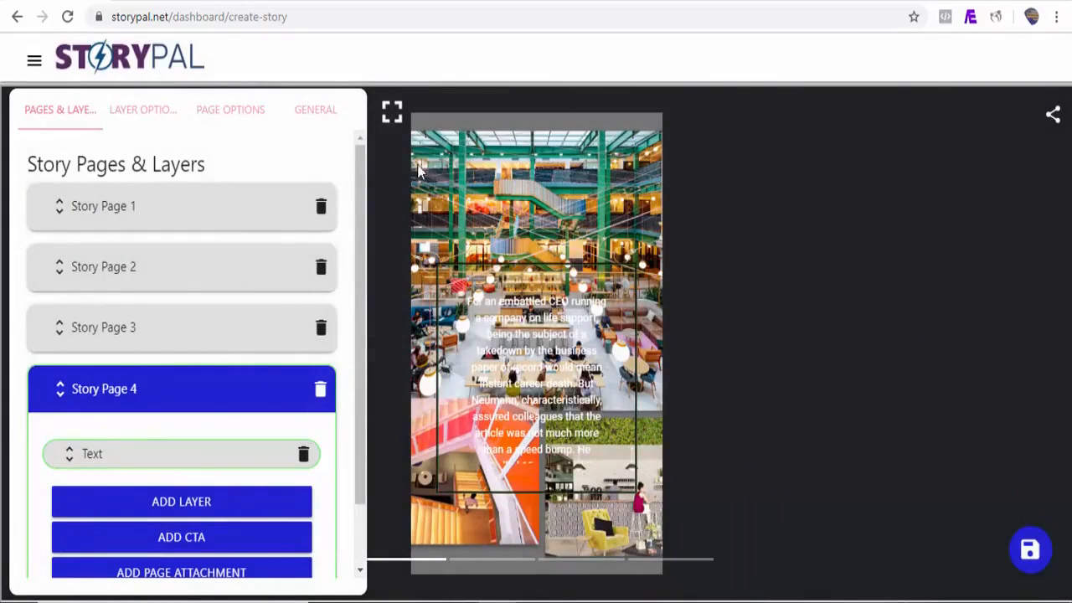
left_click(392, 114)
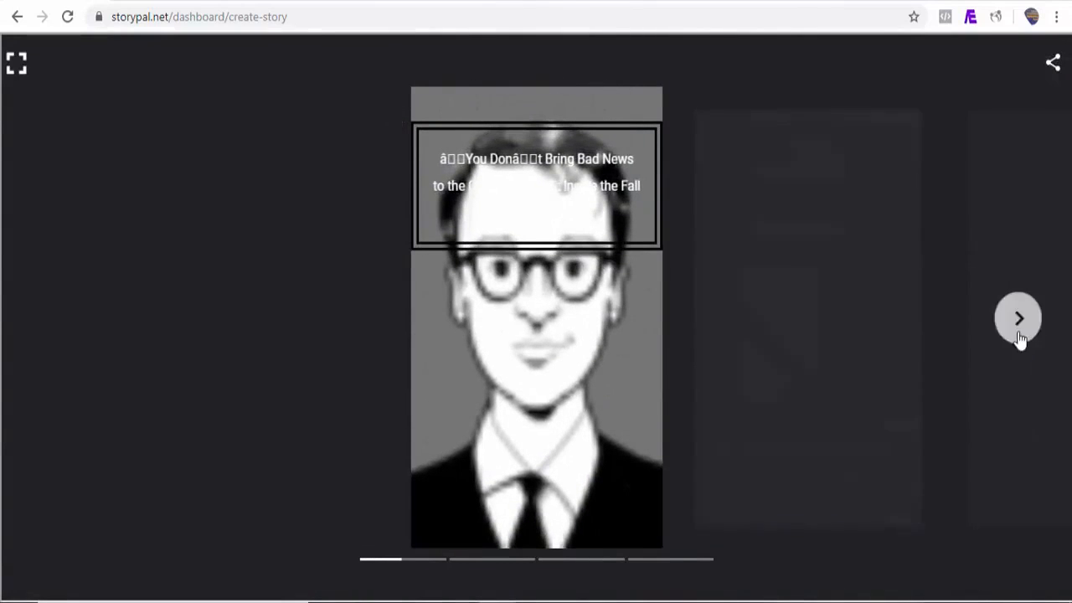
left_click(1021, 333)
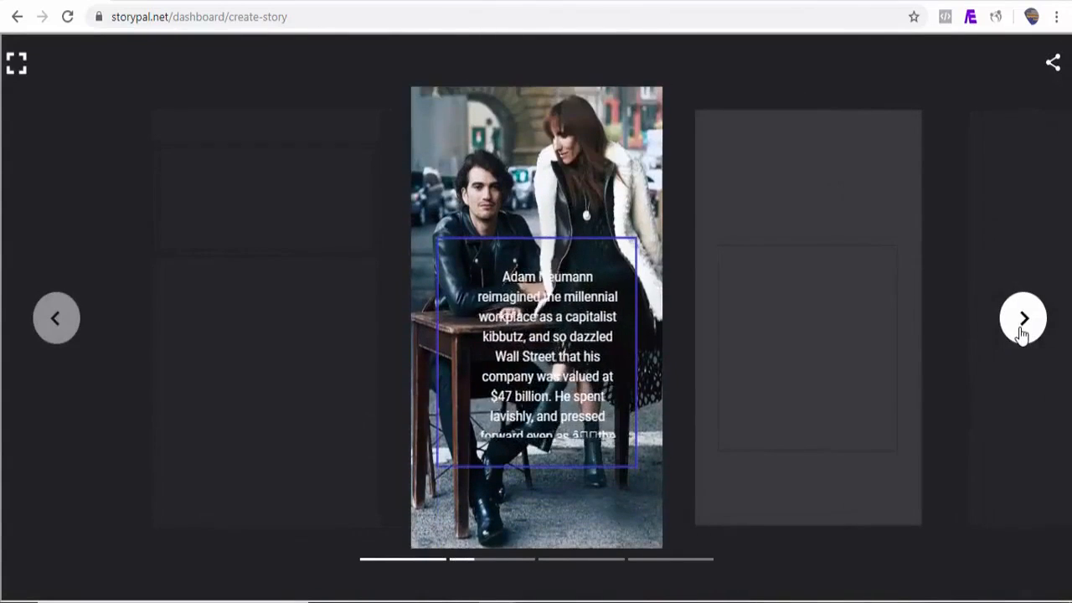
left_click(1021, 333)
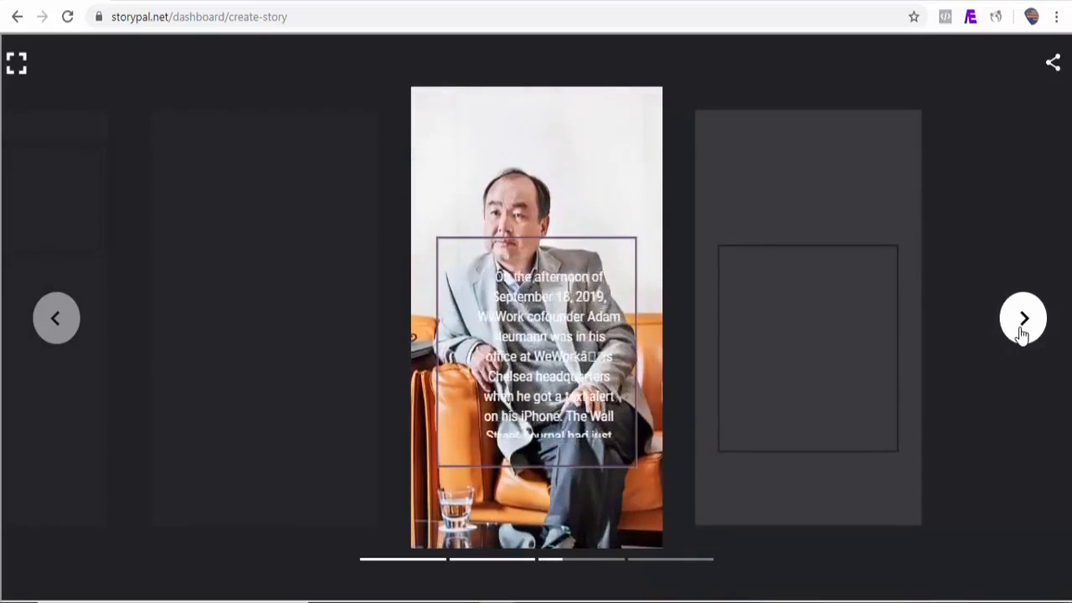
left_click(1022, 333)
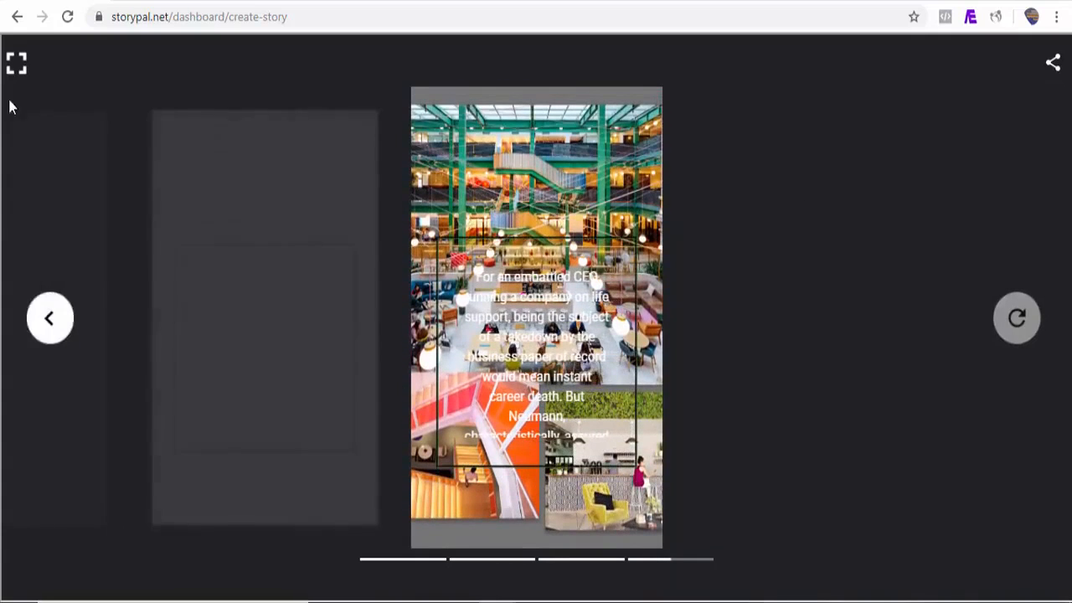
left_click(16, 67)
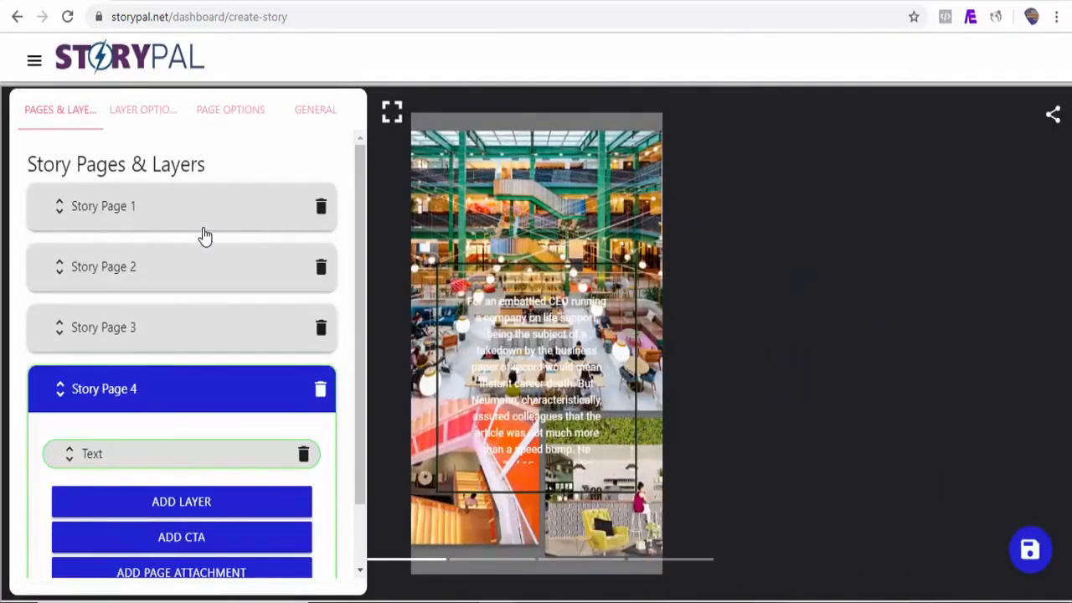
Step: Preview all four restyled WeWork pages full screen from Story Page 1, then exit fullscreen
left_click(205, 236)
left_click(156, 514)
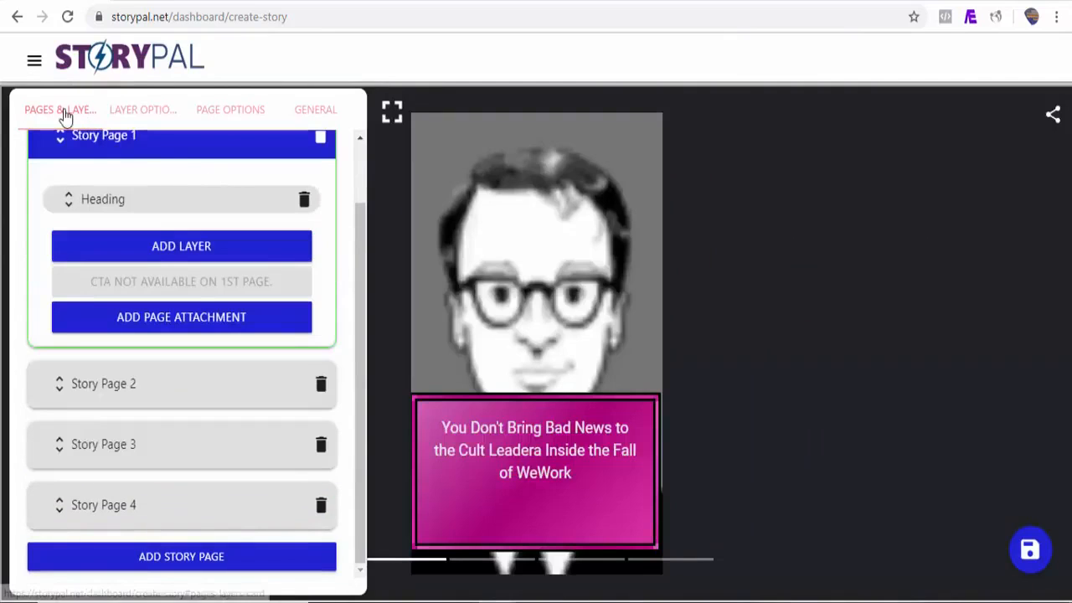
left_click(394, 115)
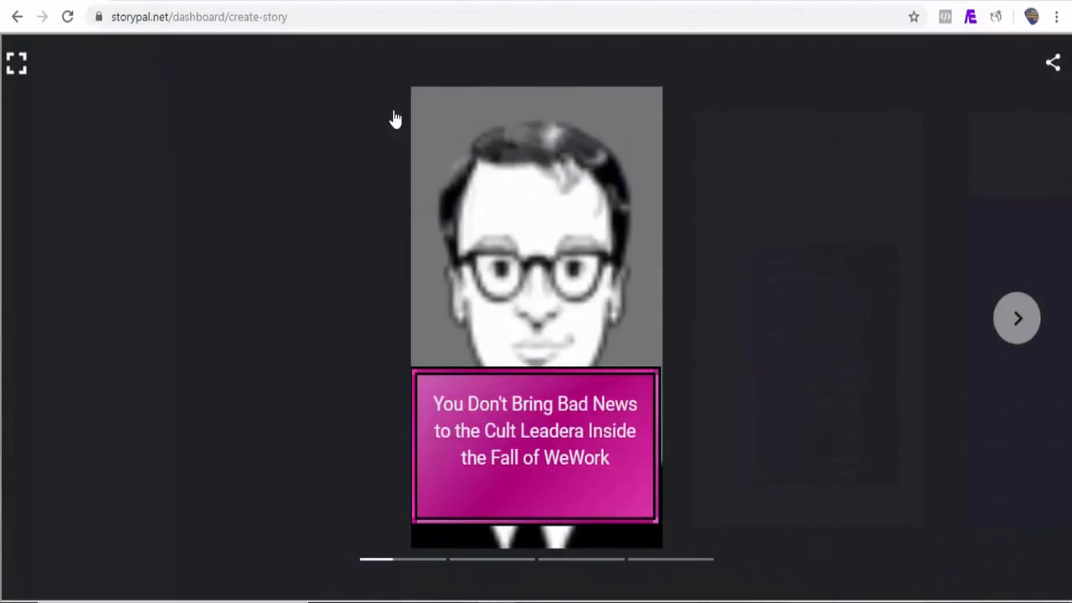
left_click(1037, 332)
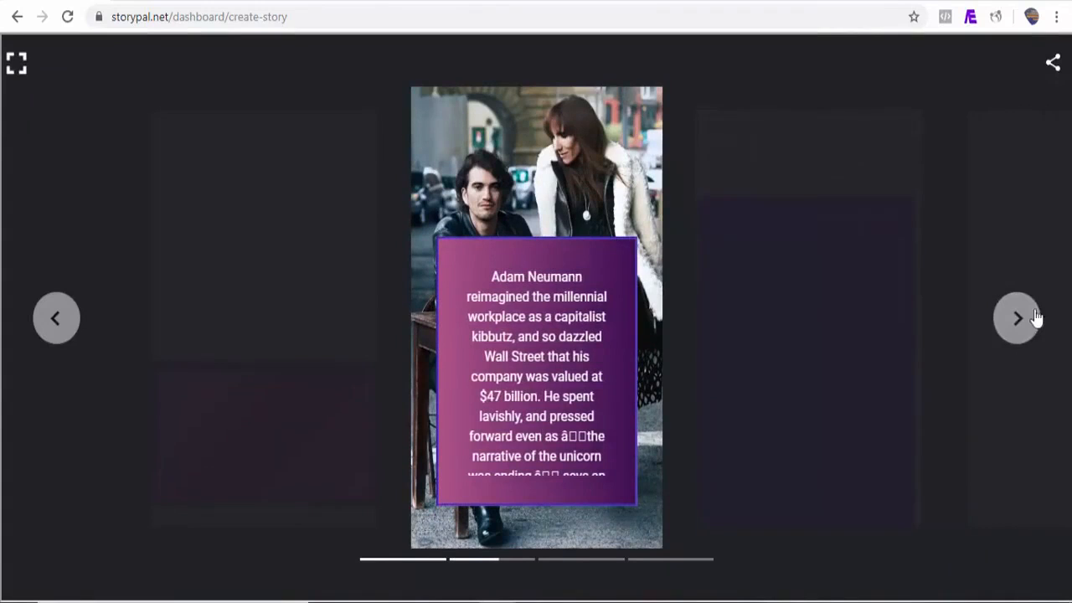
left_click(1023, 322)
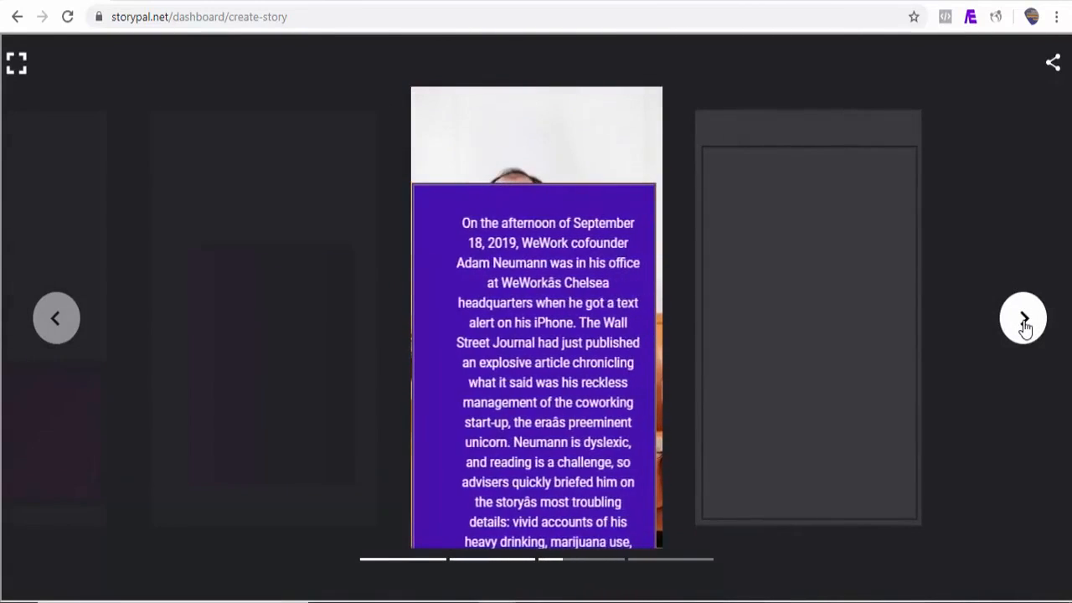
left_click(1023, 322)
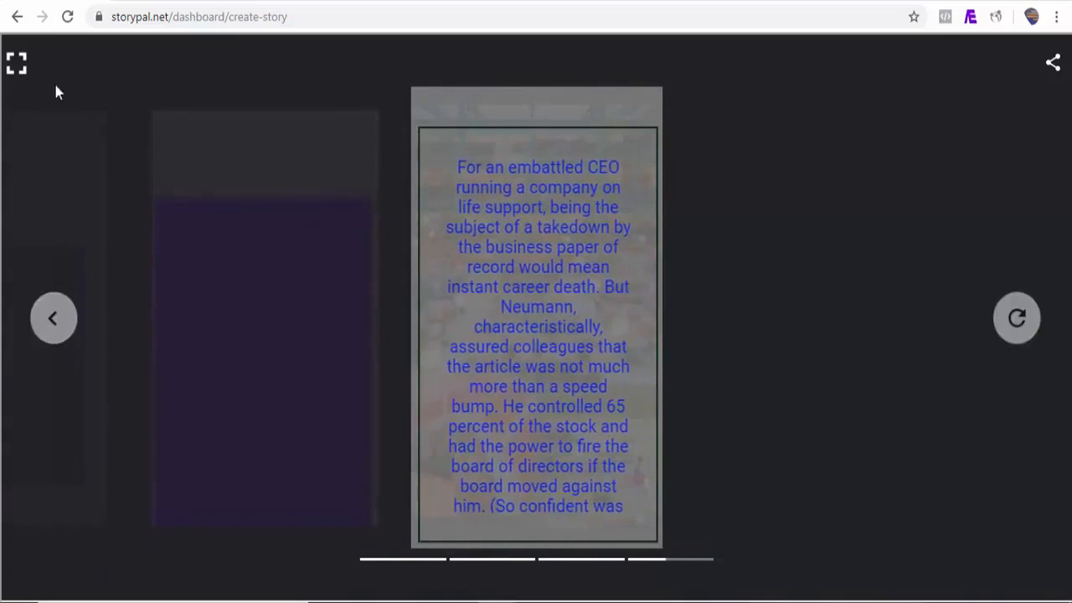
left_click(17, 64)
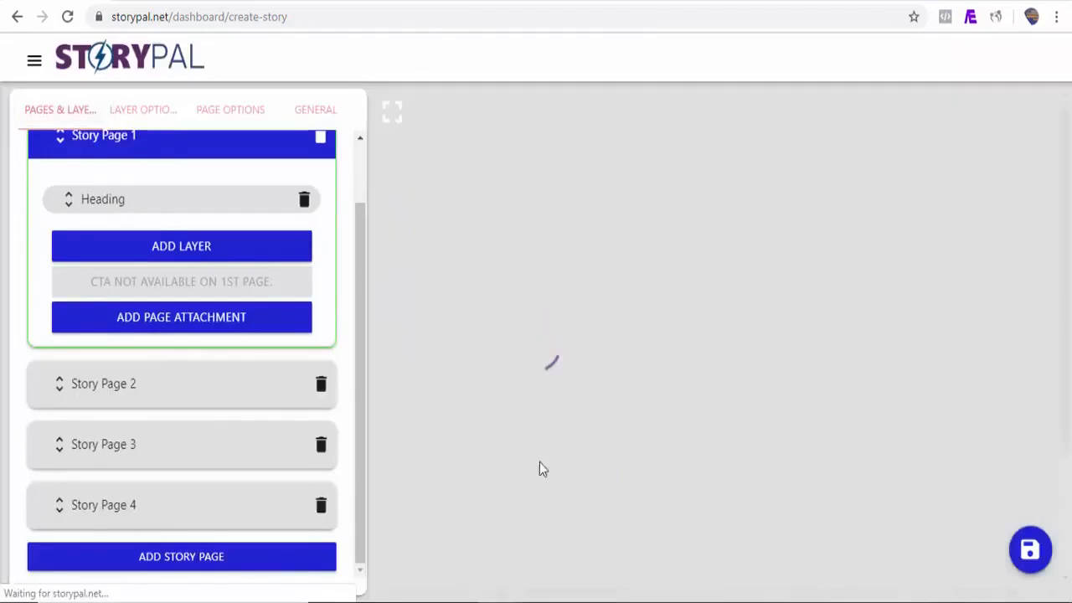
Step: View the story's General Information, then go to the My Stories list
left_click(320, 112)
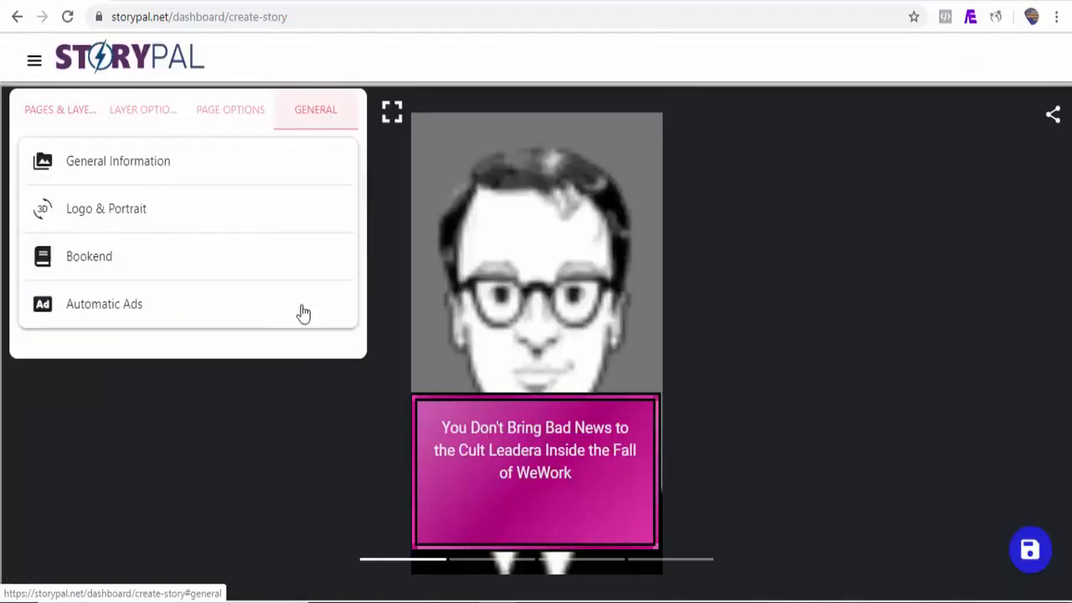
left_click(143, 174)
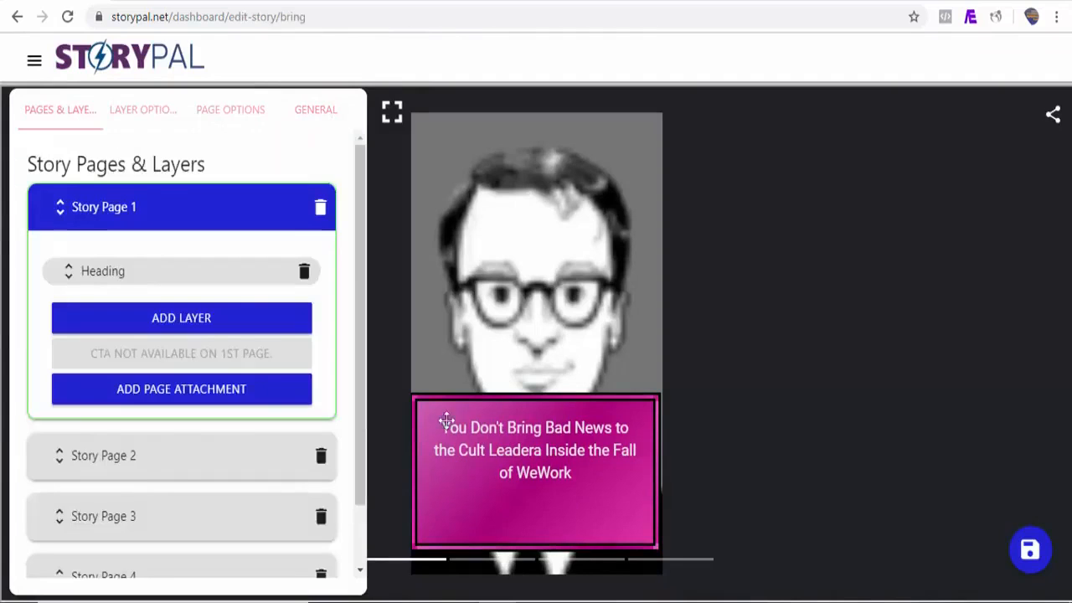
left_click(35, 62)
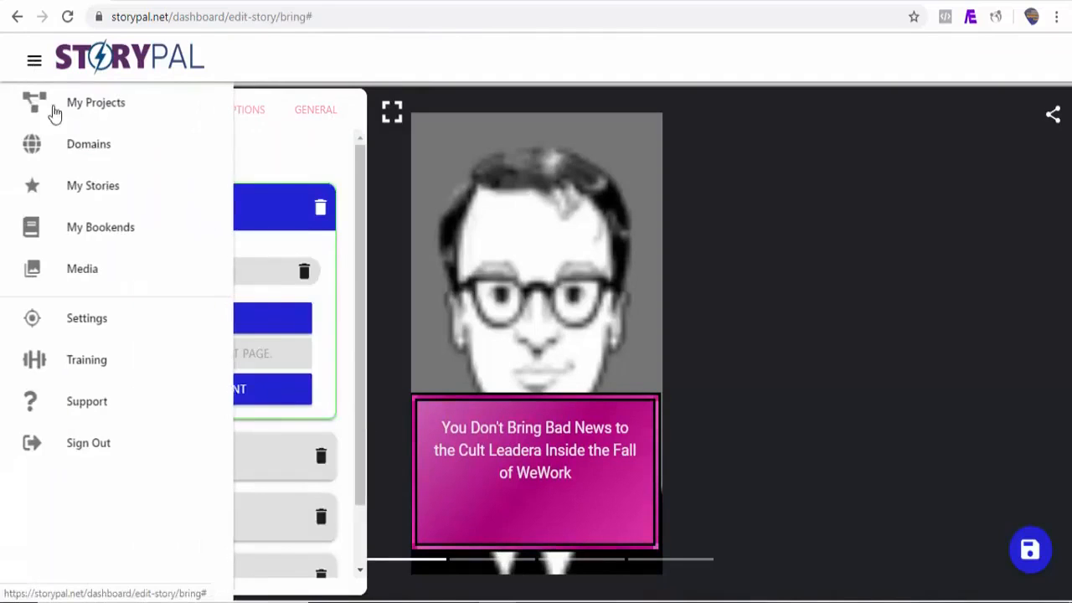
left_click(104, 196)
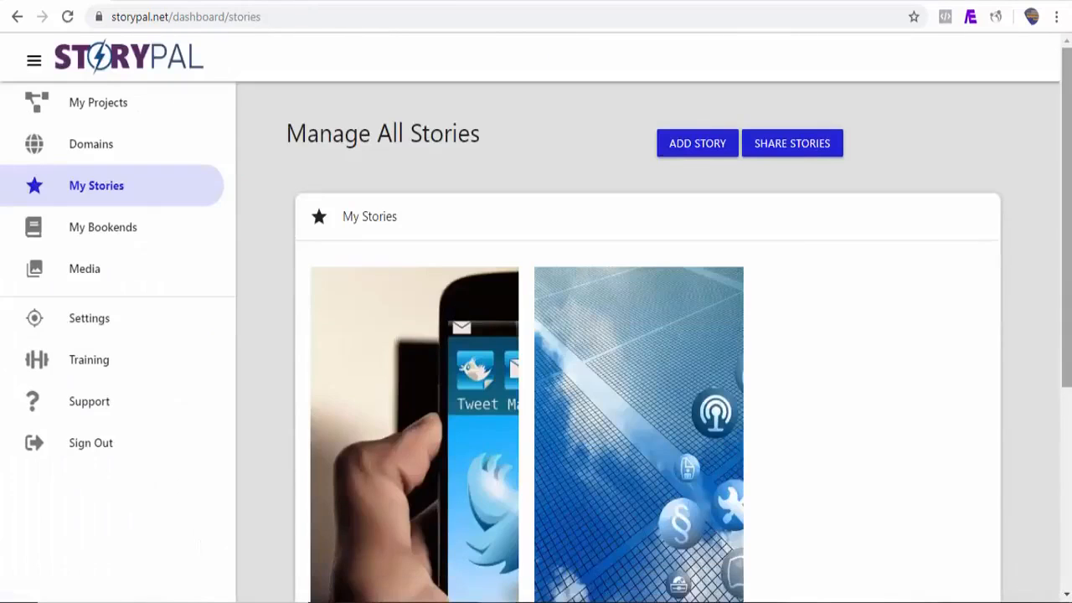
scroll(988, 238, "down", 1)
scroll(917, 186, "down", 2)
scroll(916, 186, "up", 3)
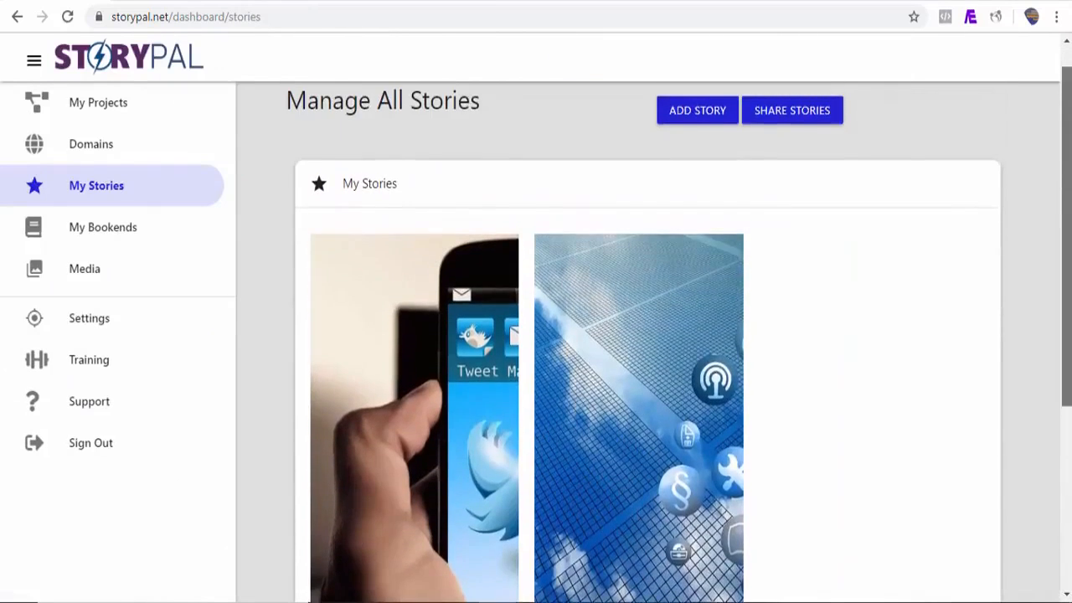
Step: Start a new story with an RSS page and bring up the Mashable site
left_click(714, 153)
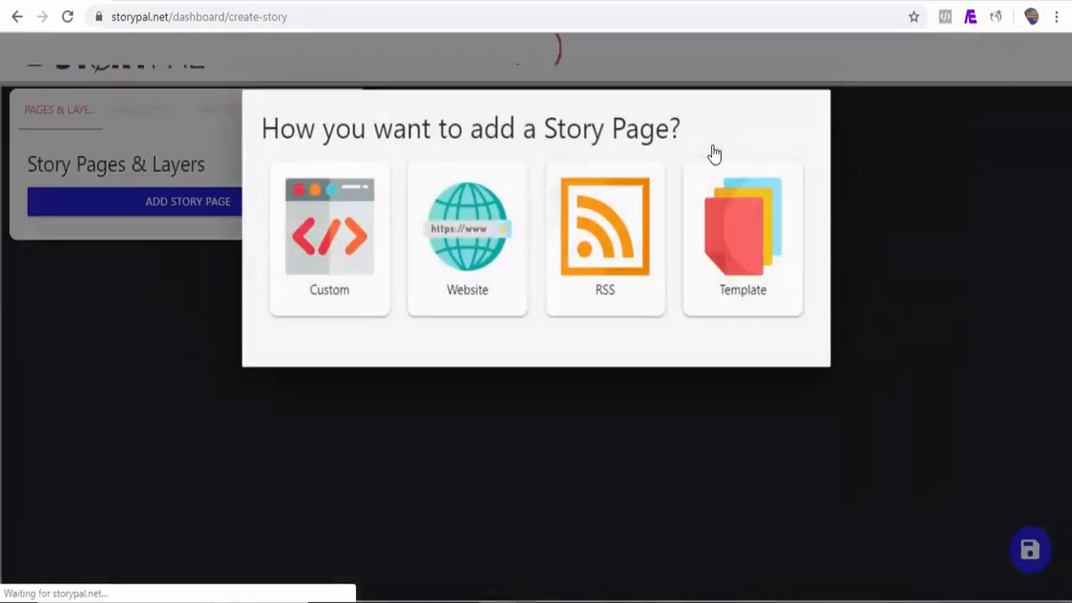
left_click(621, 241)
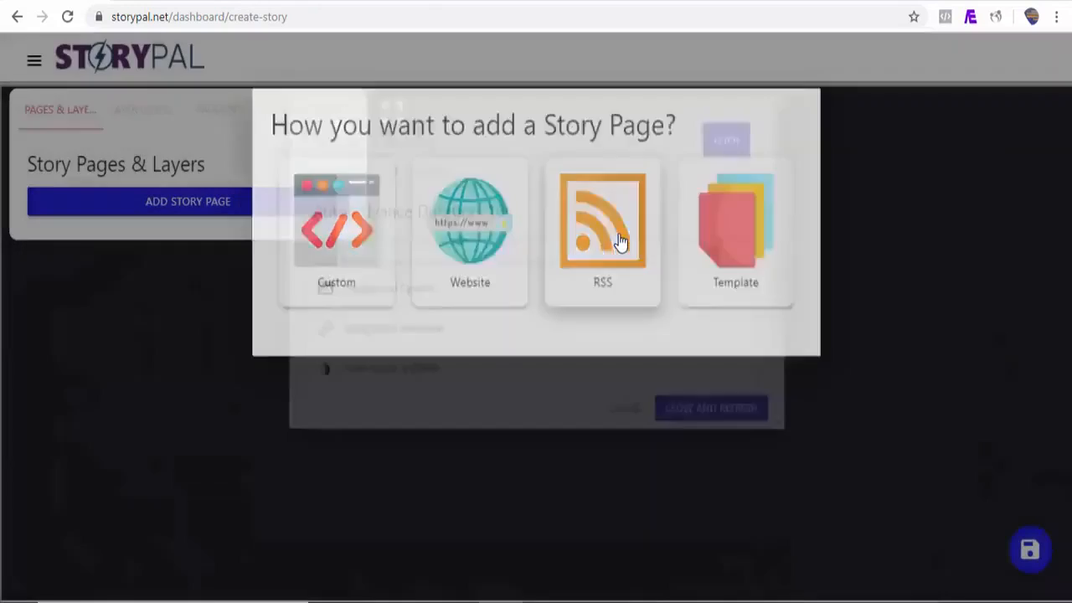
left_click(632, 2)
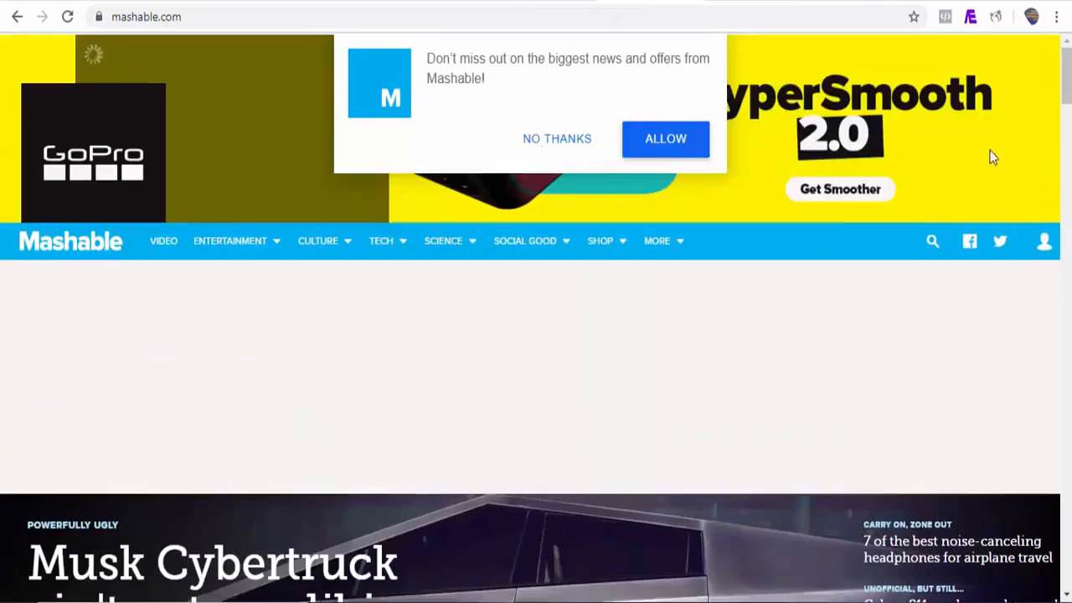
left_click_drag(1066, 82, 1066, 191)
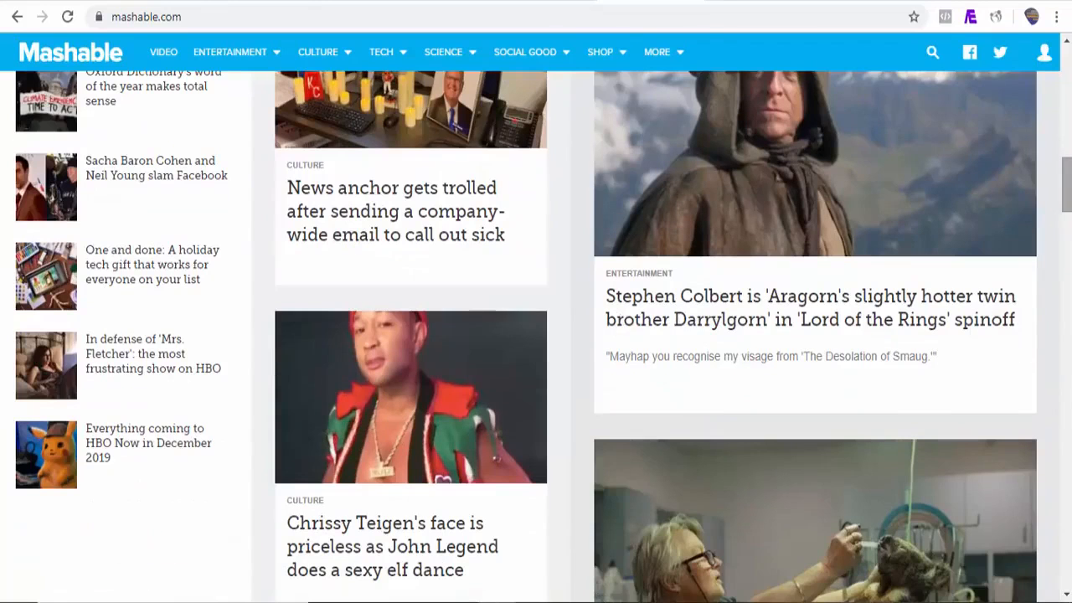
right_click(578, 429)
left_click(627, 395)
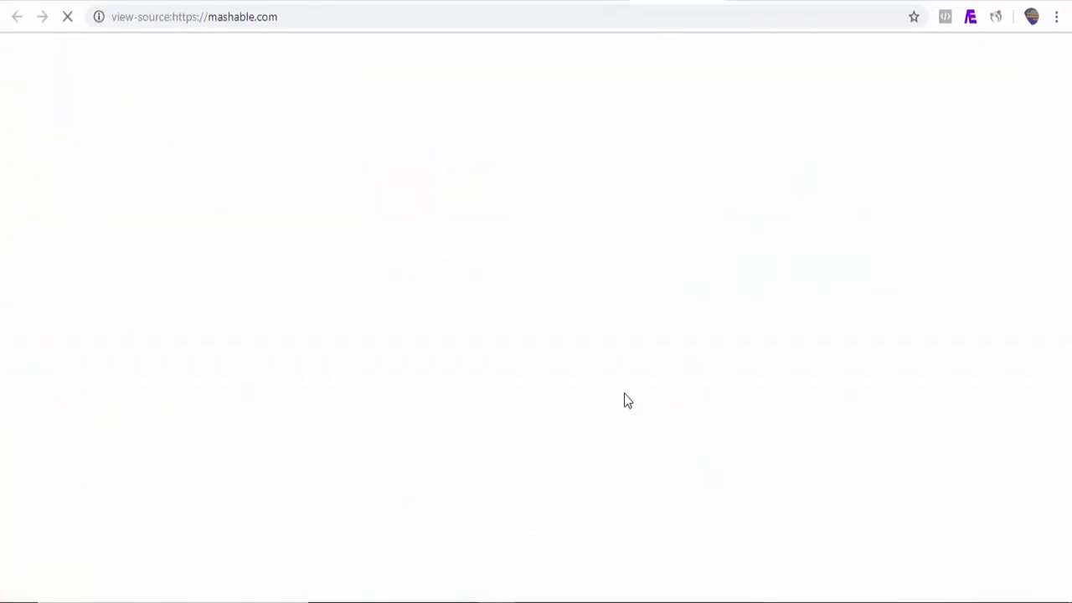
key("ctrl+f")
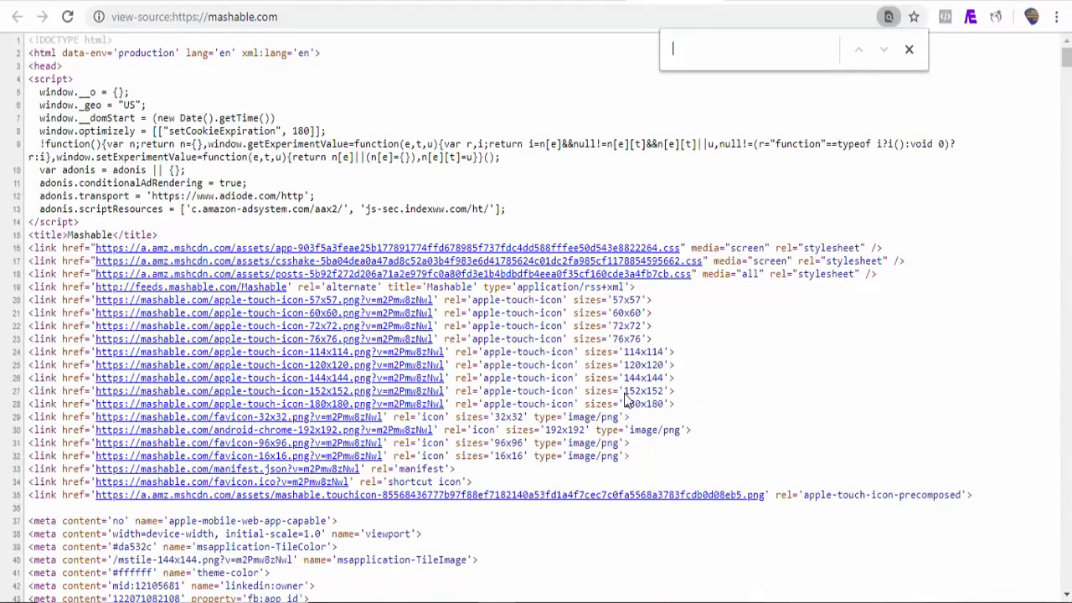
type("rss")
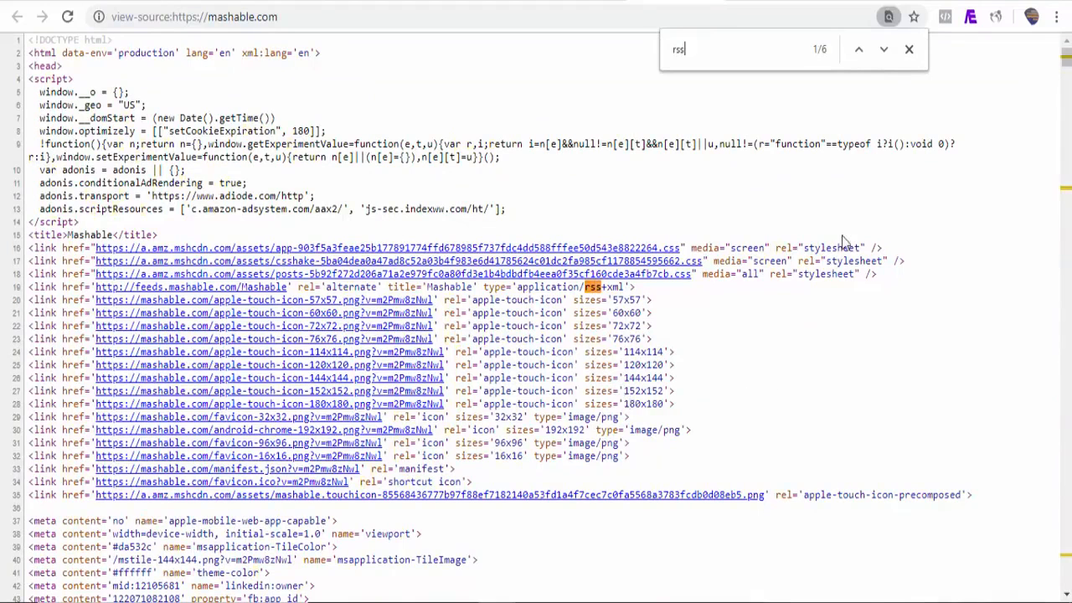
left_click(884, 52)
left_click_drag(423, 323, 252, 316)
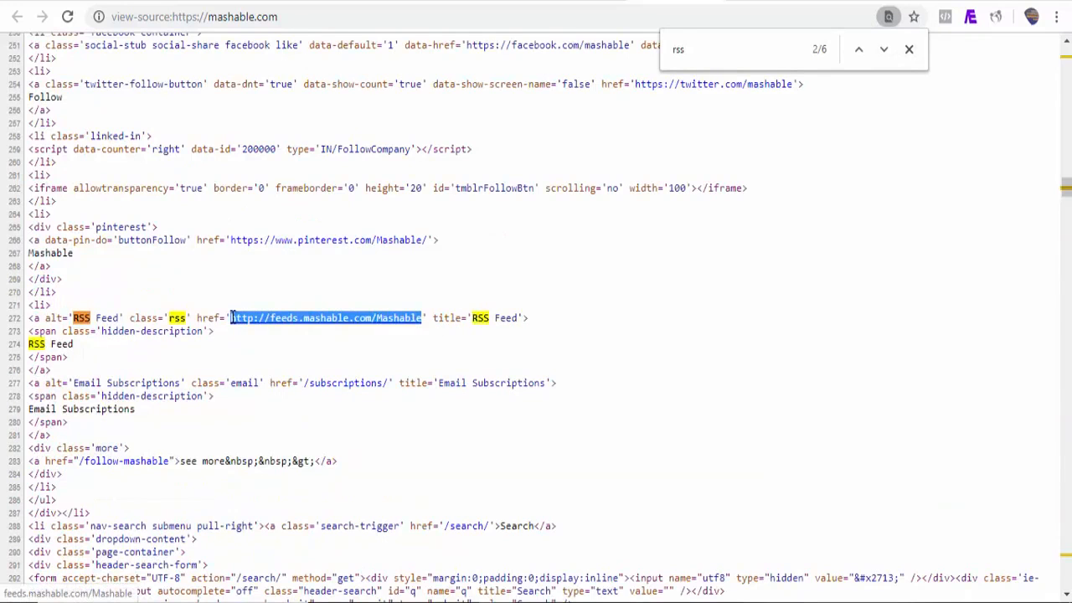
left_click(52, 1)
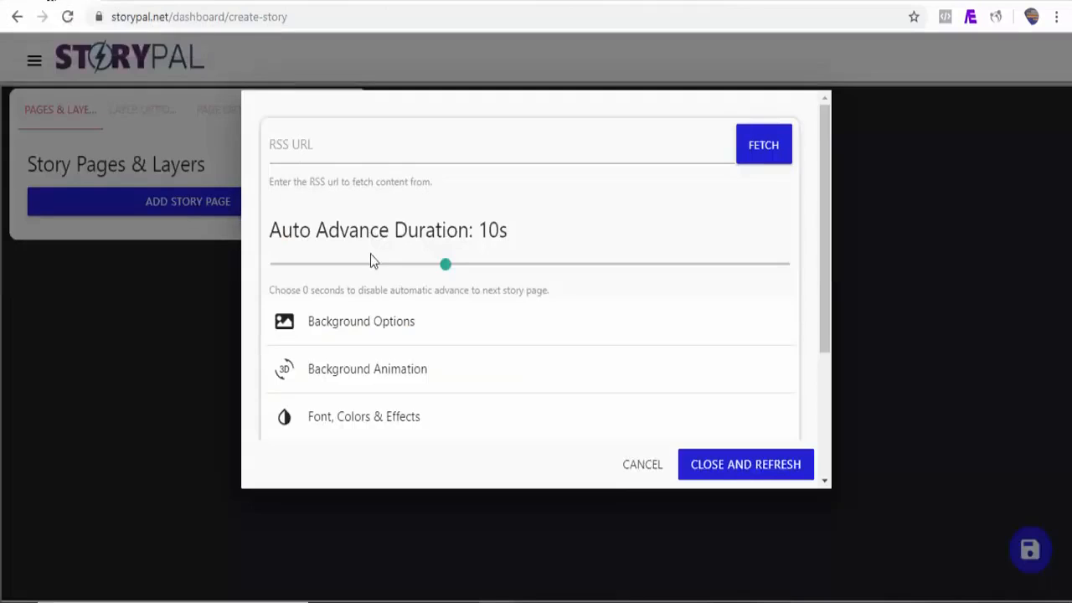
left_click(364, 149)
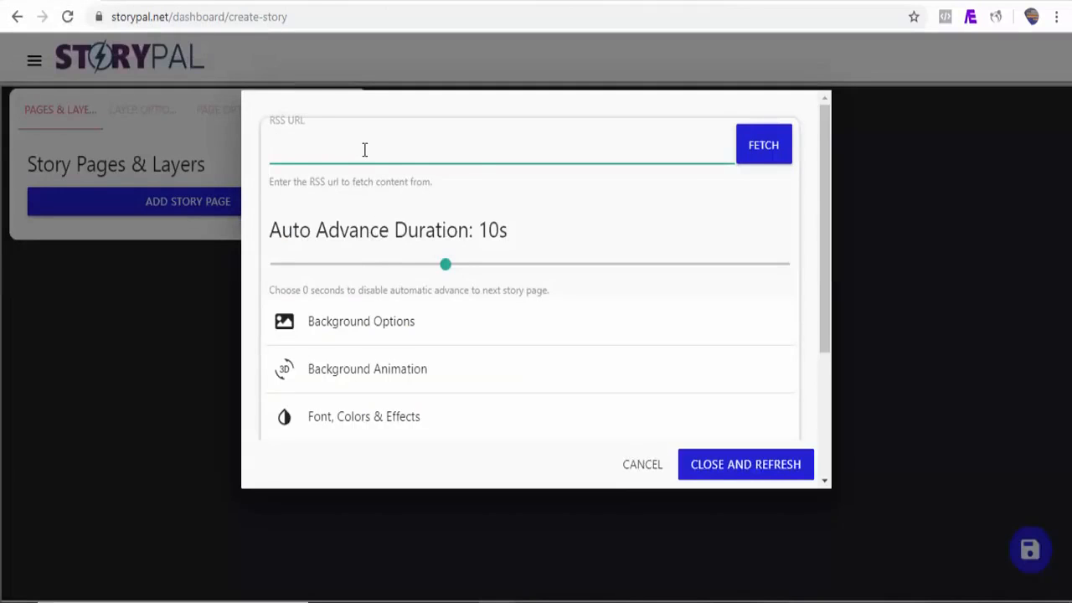
type("http://feeds.mashable.com/Mashable")
left_click_drag(827, 273, 824, 308)
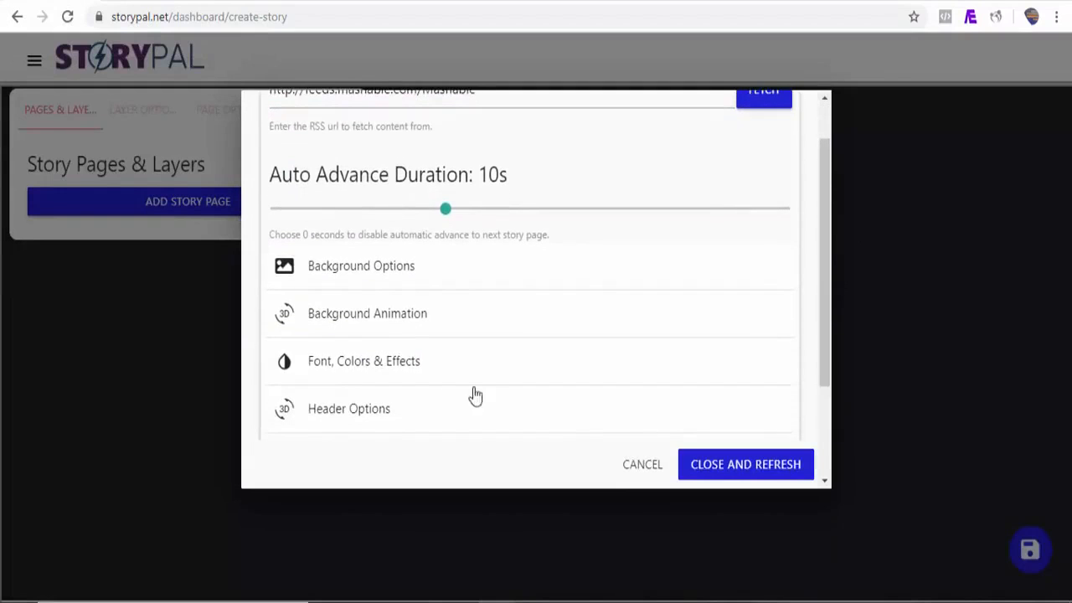
Step: Set the content text animation to Drop
left_click(388, 374)
left_click_drag(824, 254, 825, 346)
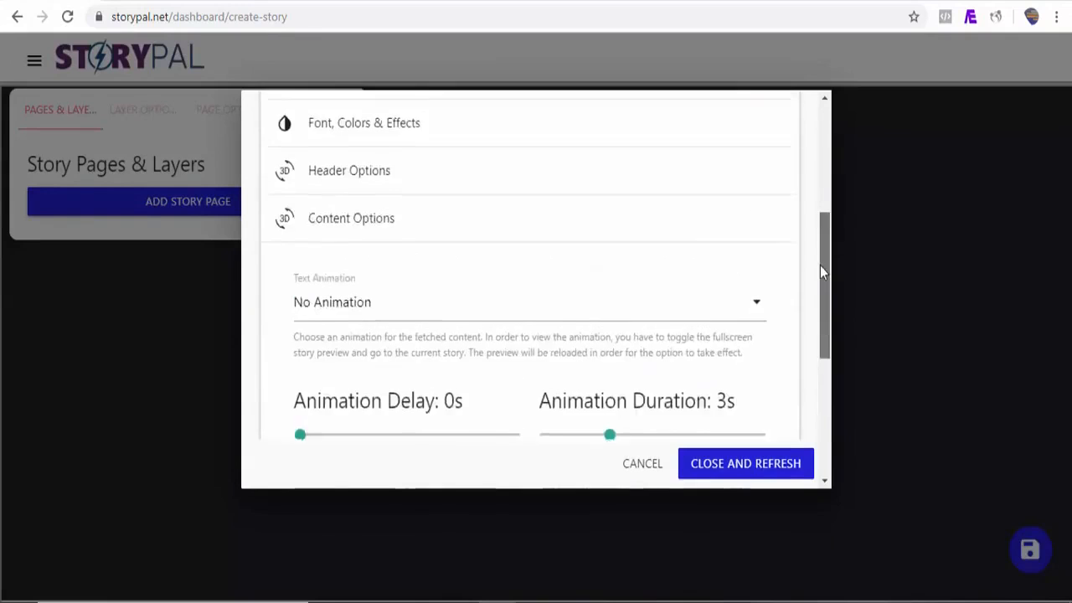
mouse_move(820, 265)
left_mouse_down()
mouse_move(818, 256)
mouse_move(817, 282)
left_mouse_up()
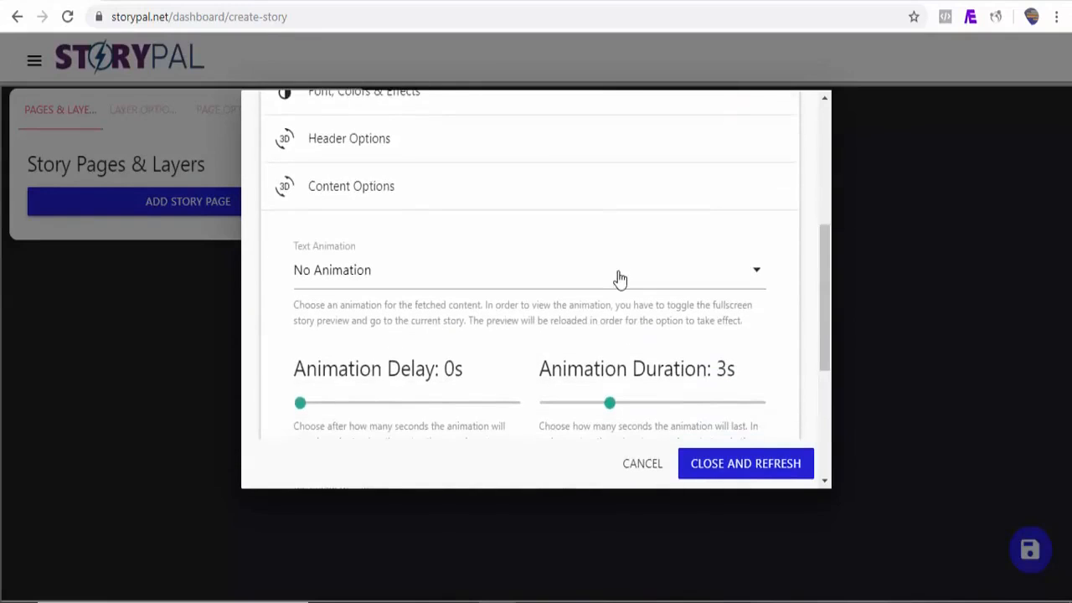
left_click(619, 278)
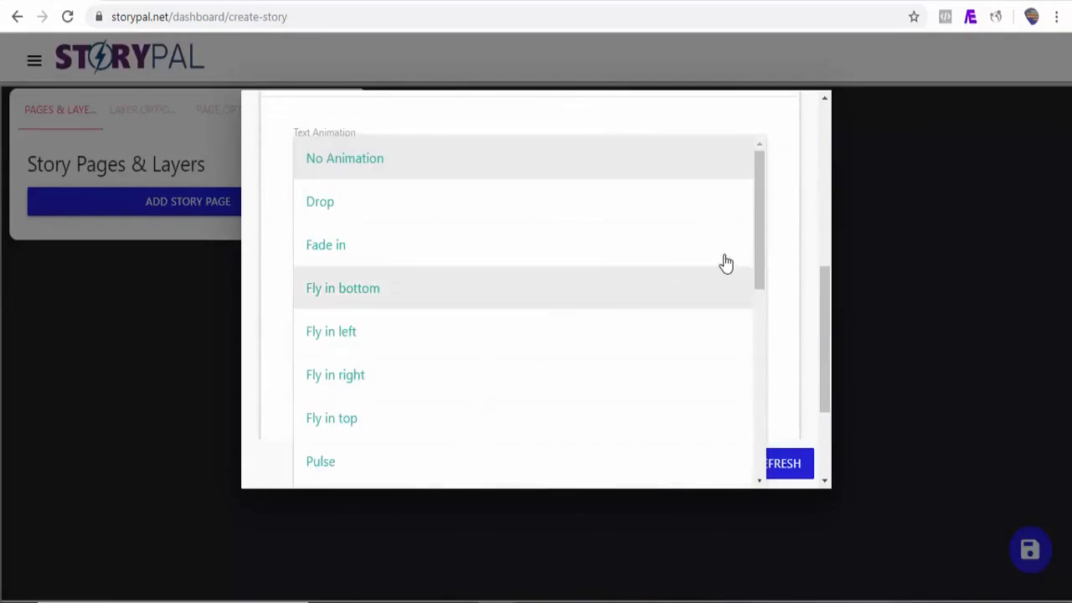
left_click(476, 221)
left_click_drag(824, 335, 825, 387)
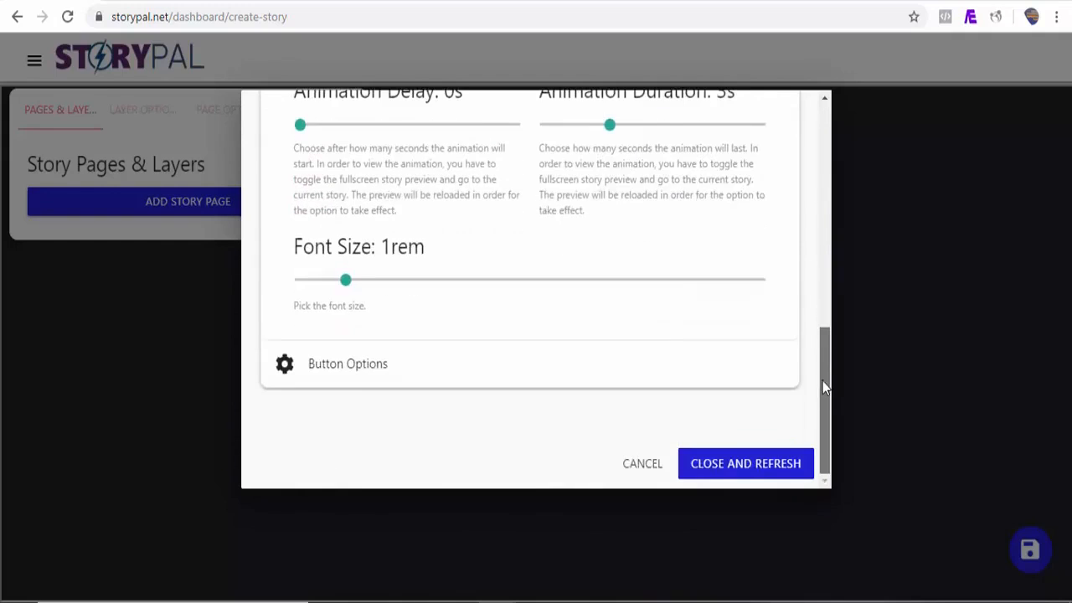
Step: Enter 'Learn More' as the content button text
left_click(369, 378)
left_click_drag(827, 275, 818, 241)
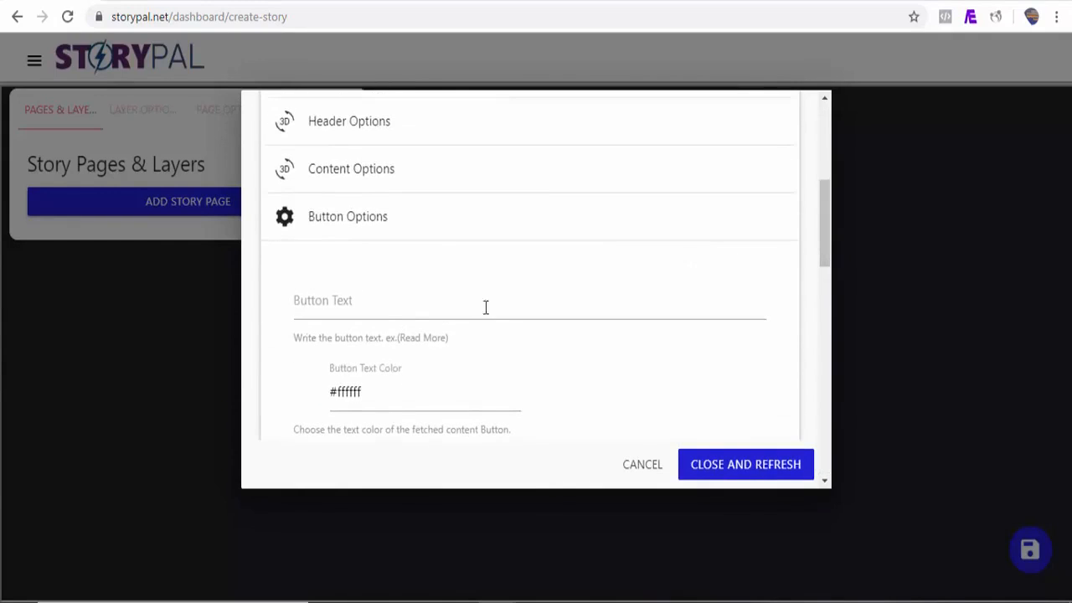
left_click(375, 315)
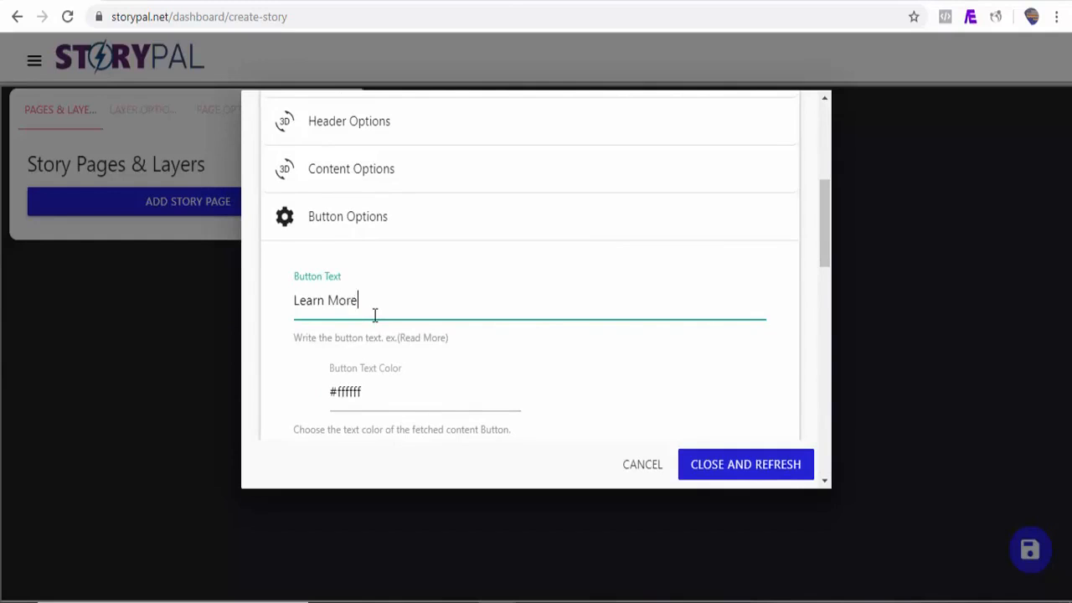
left_click_drag(826, 255, 832, 179)
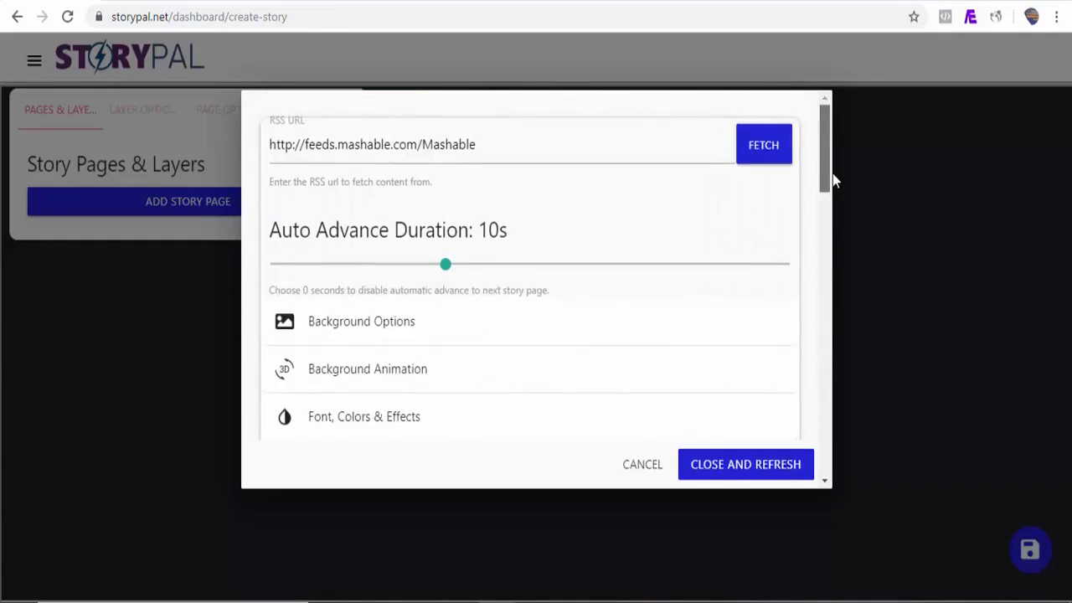
Step: Fetch the Mashable feed and agree to auto-generate Story Pages 1 through 4
left_click(763, 148)
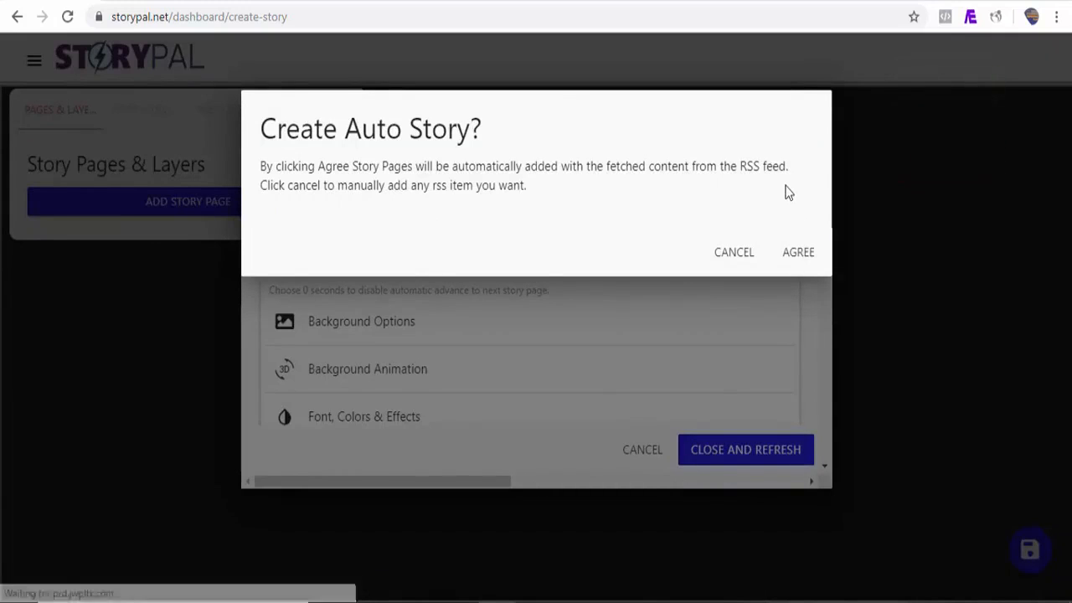
left_click(735, 260)
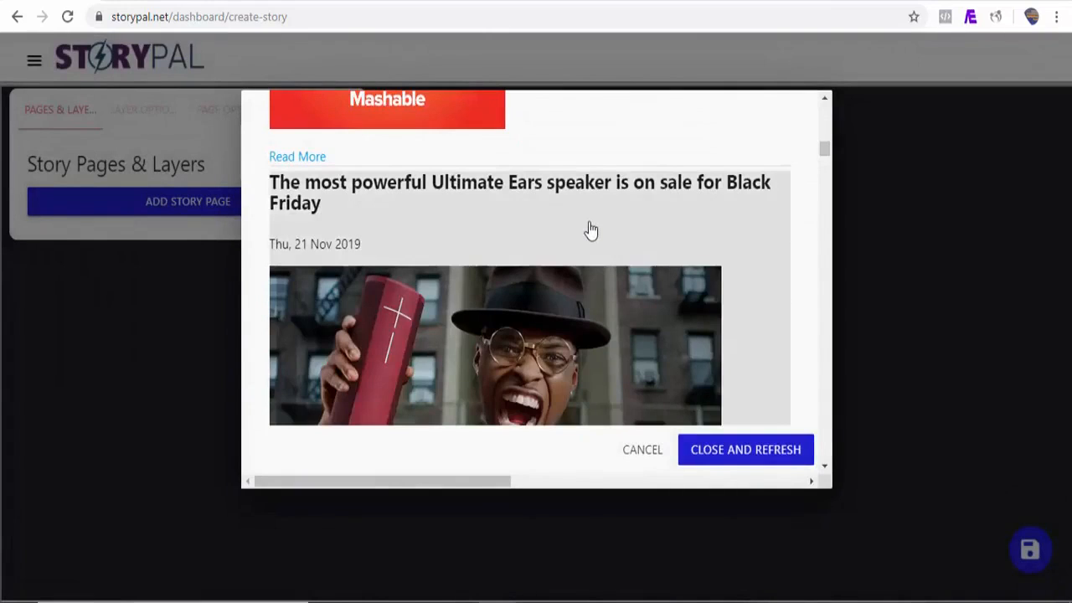
left_click_drag(825, 150, 825, 167)
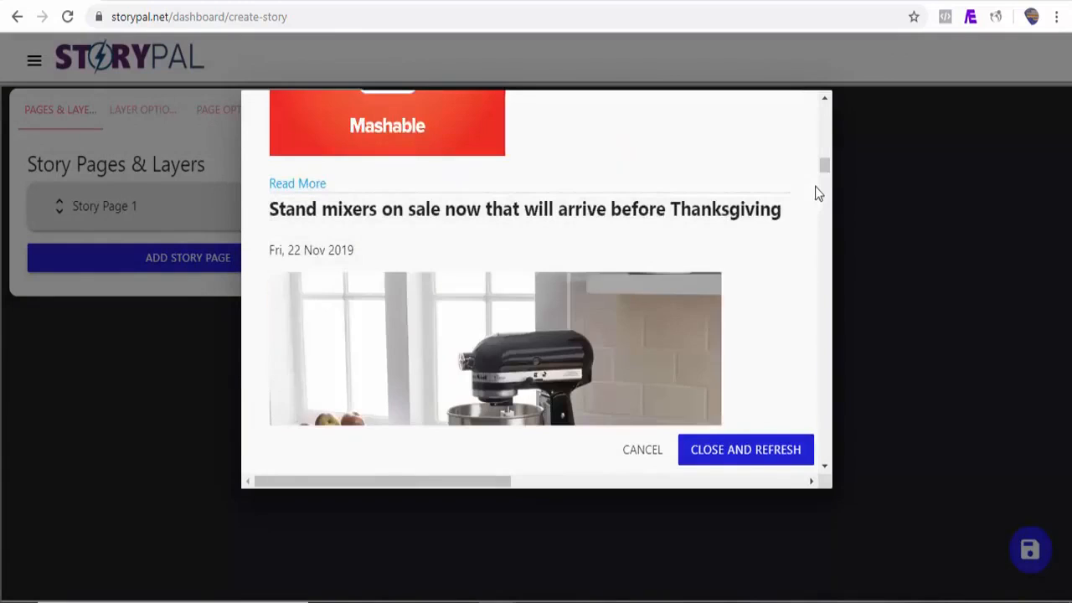
left_click(767, 240)
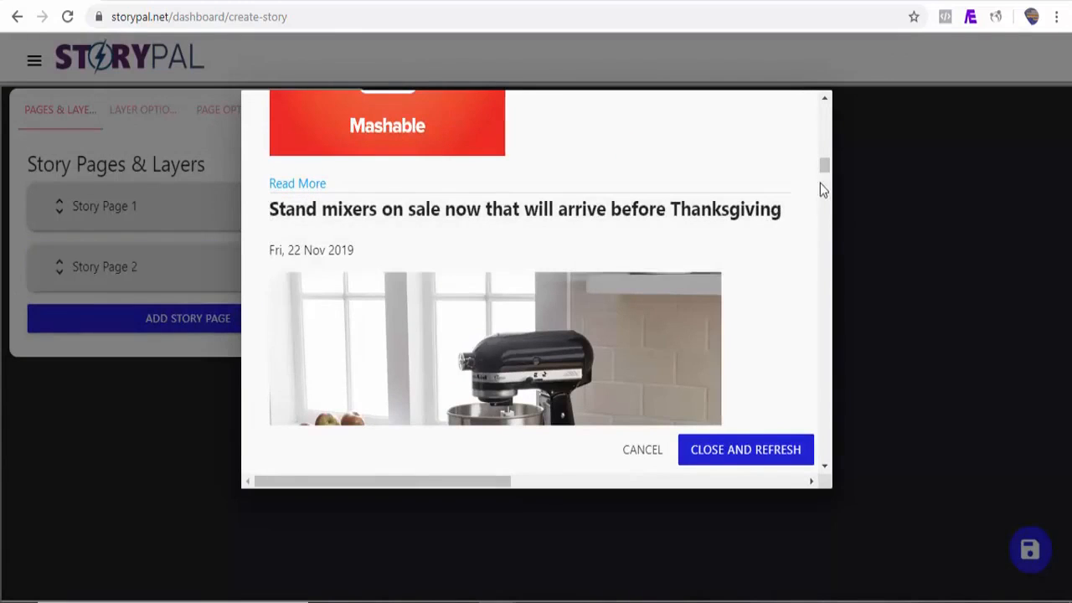
left_click_drag(824, 172, 823, 235)
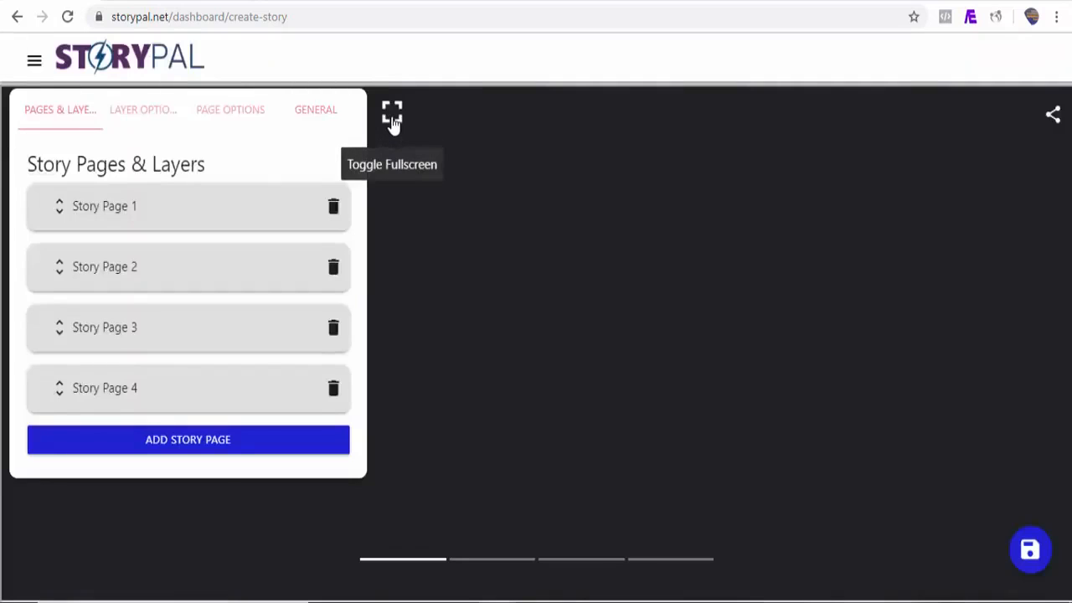
left_click(394, 126)
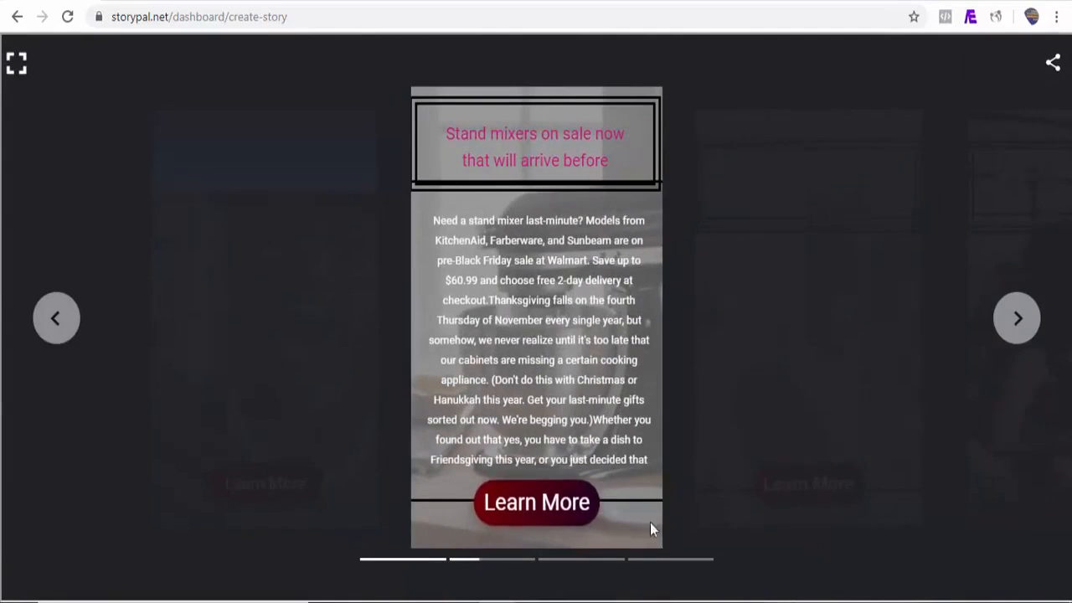
left_click(1022, 325)
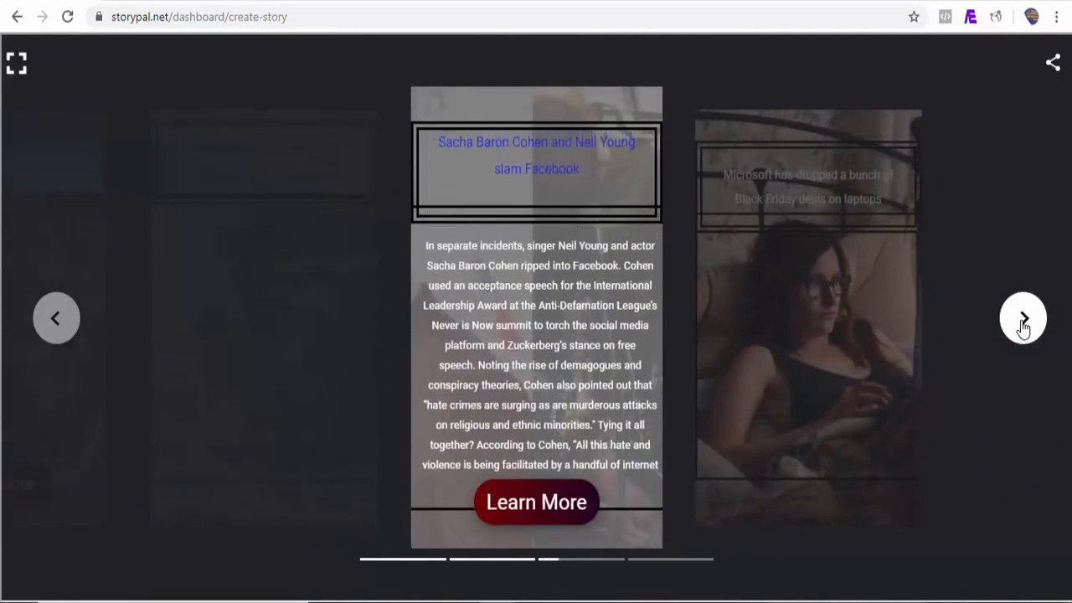
left_click(1022, 326)
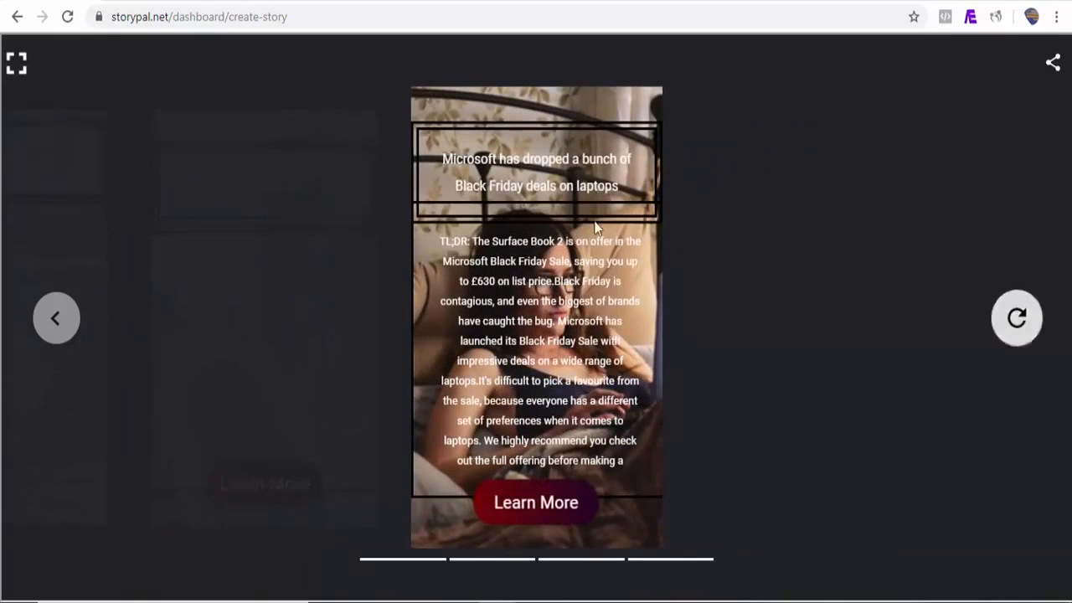
left_click(17, 63)
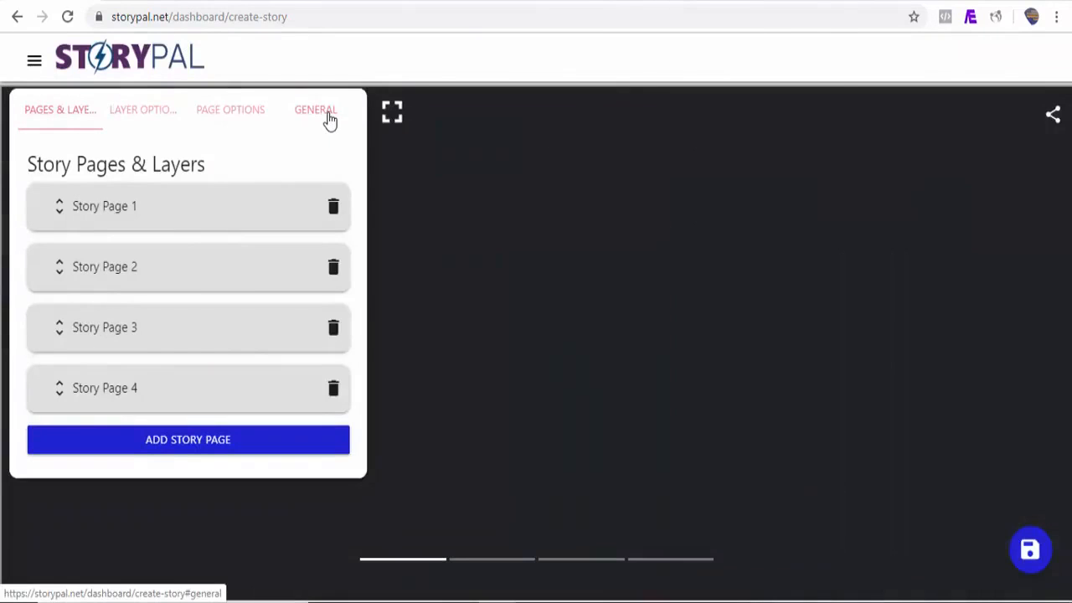
Step: Set camping-bedford-dormobile.jpg as the poster portrait and save the story as mashable
left_click(328, 119)
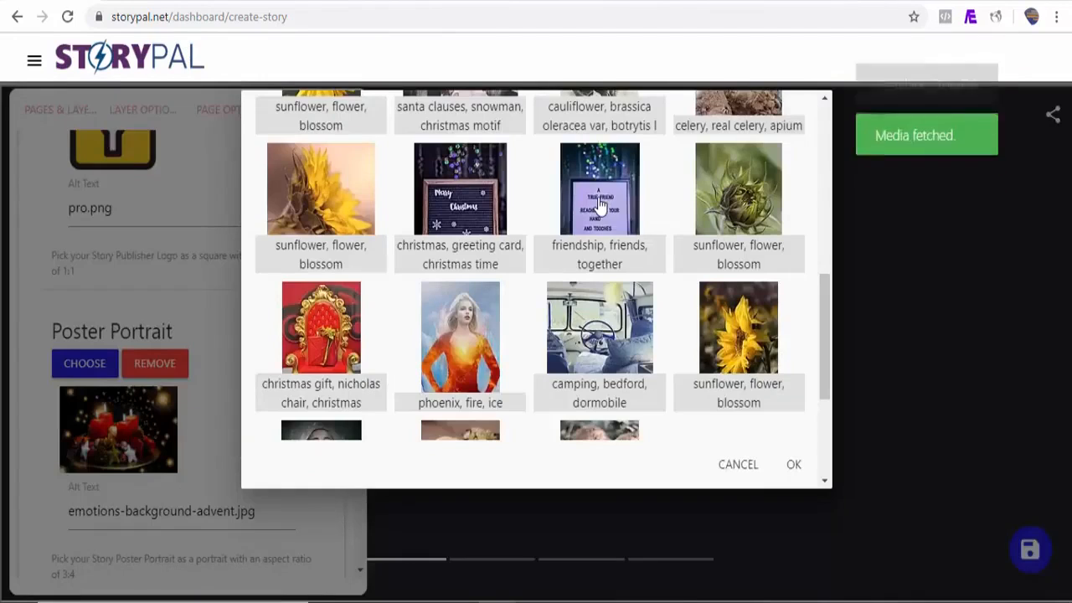
left_click(600, 203)
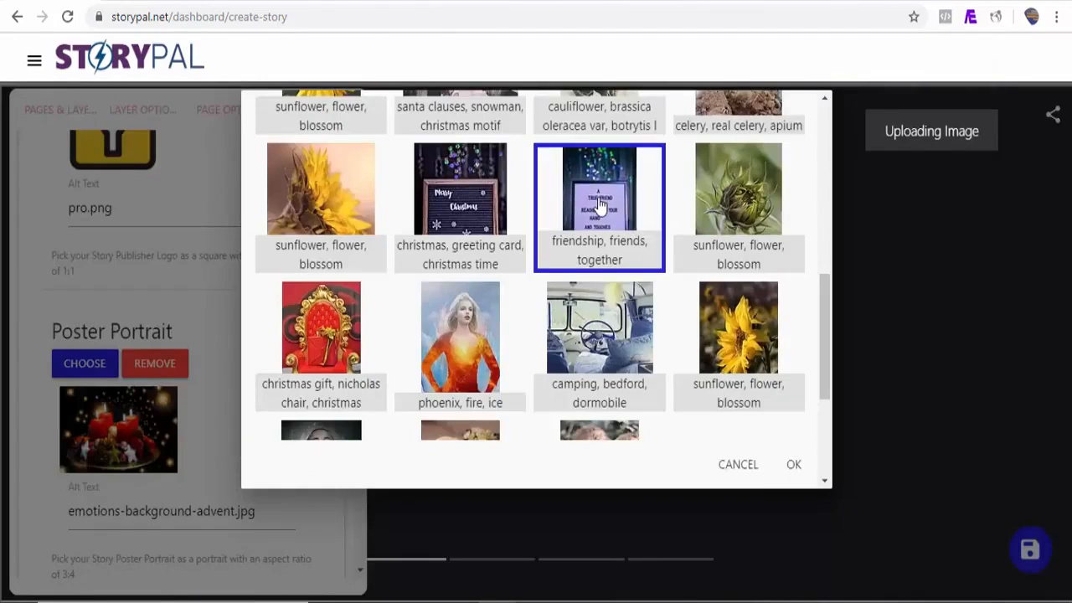
left_click(566, 368)
left_click(797, 465)
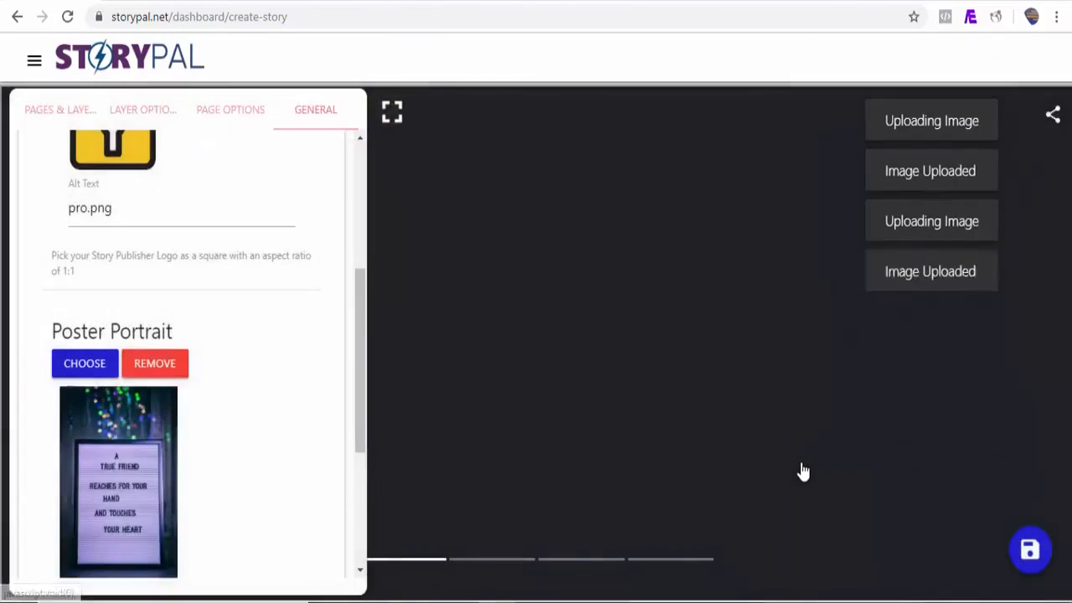
left_click(1032, 553)
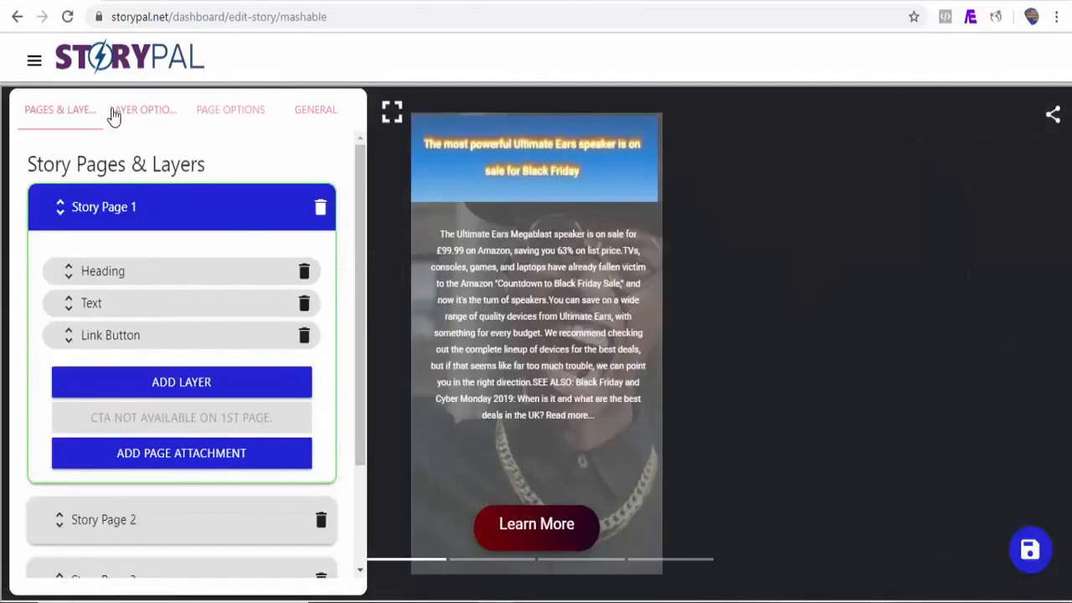
left_click(34, 62)
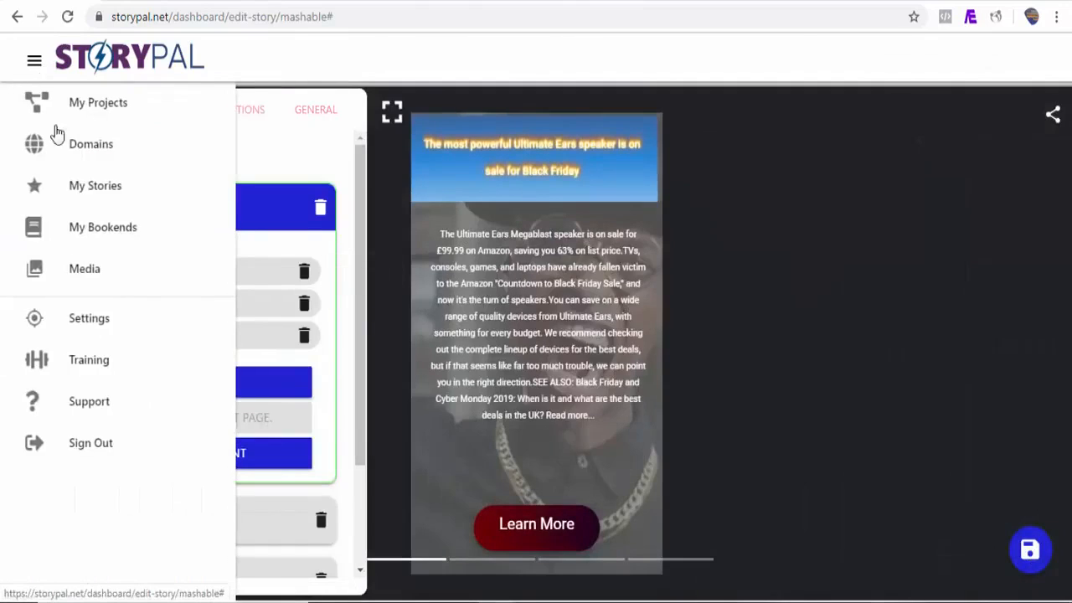
Step: Add a new bookend titled 'Demo bookend' under My Bookends and save it
left_click(104, 230)
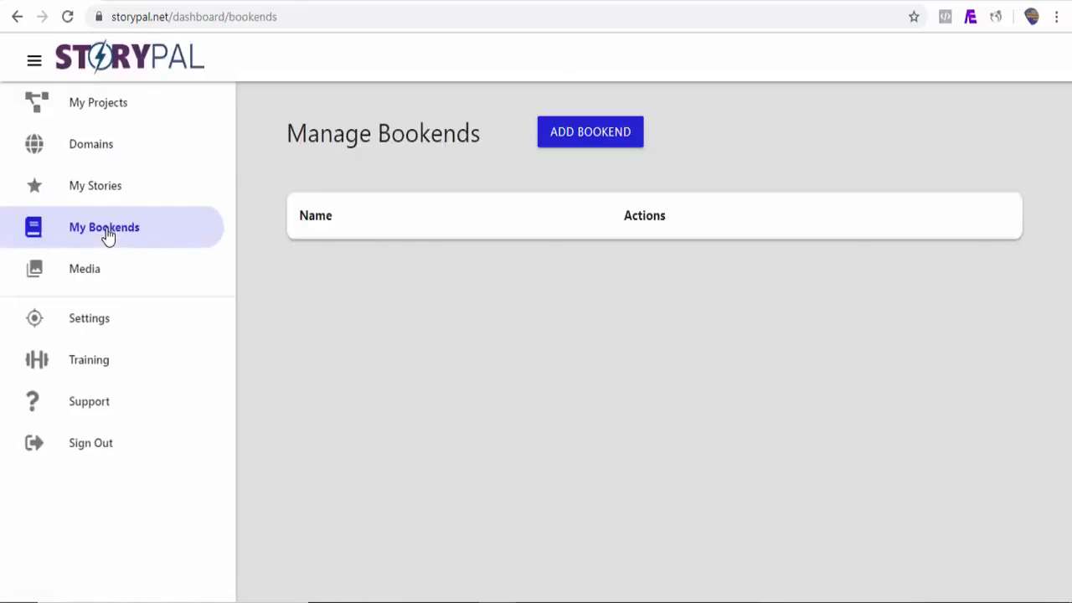
left_click(606, 144)
left_click(292, 201)
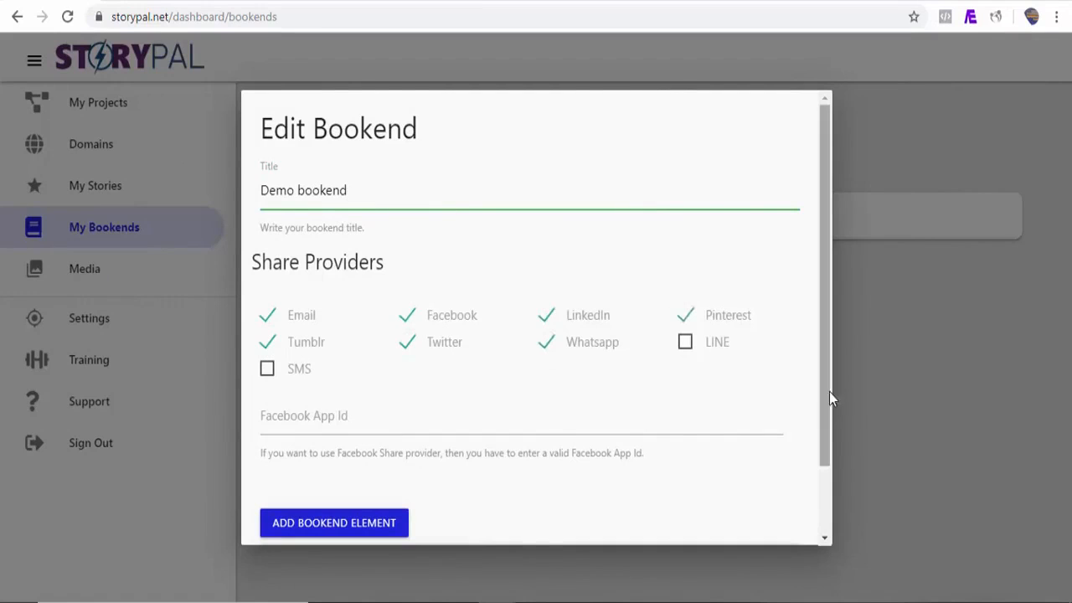
scroll(829, 392, "down", 1)
left_click(787, 521)
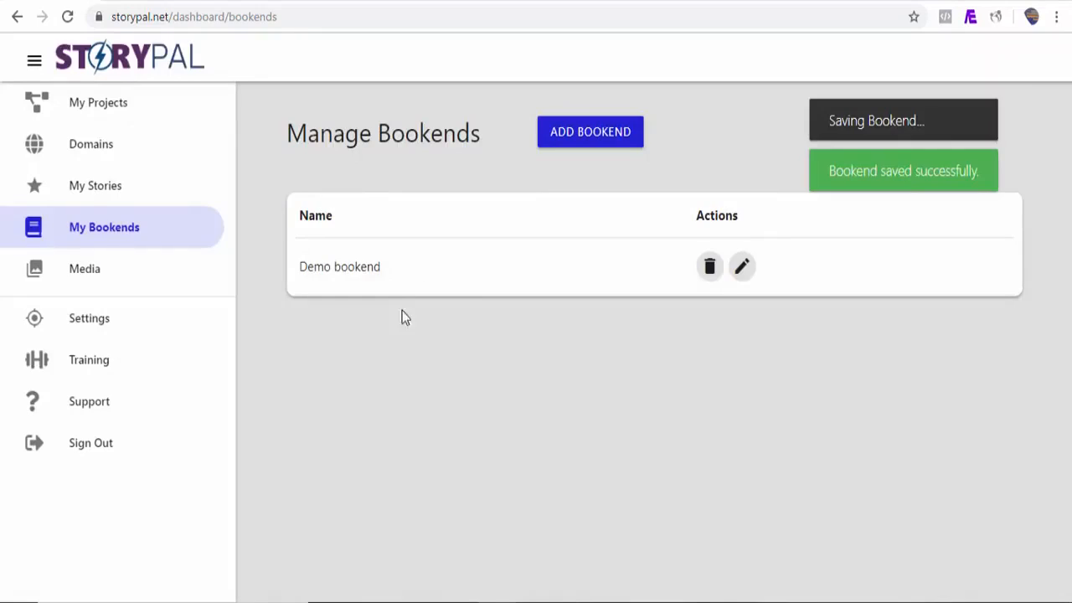
Step: Attach the Demo bookend to the Google AMP Story and save it
left_click(116, 189)
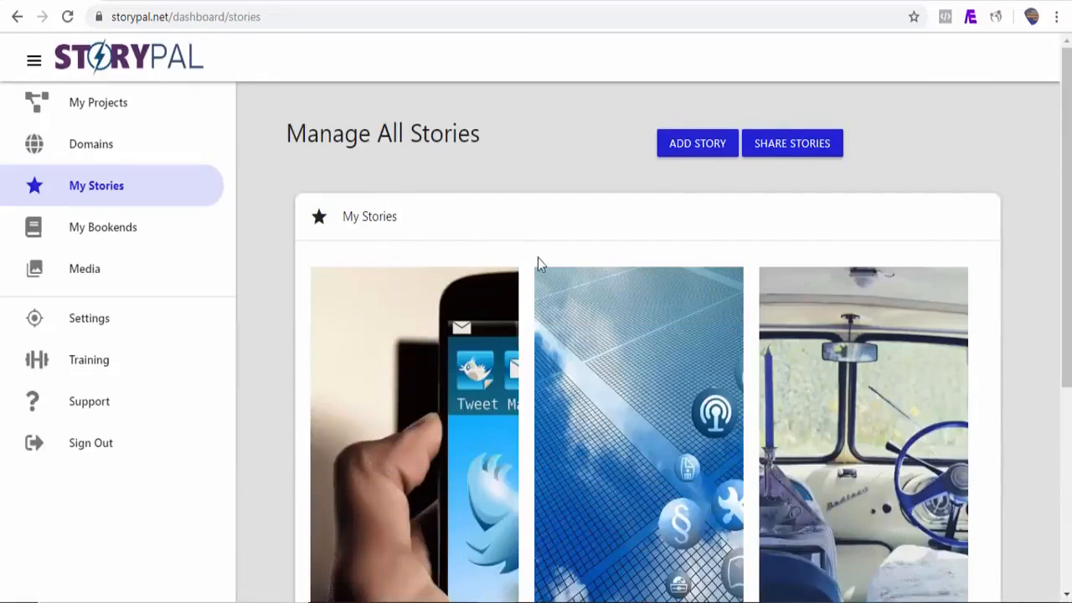
scroll(553, 382, "down", 3)
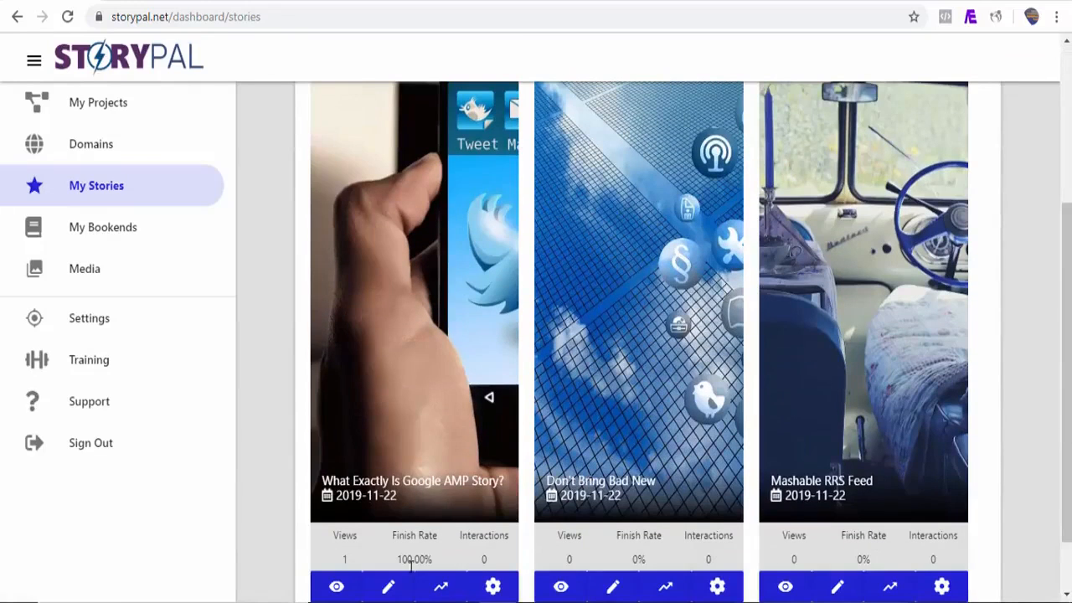
left_click(388, 588)
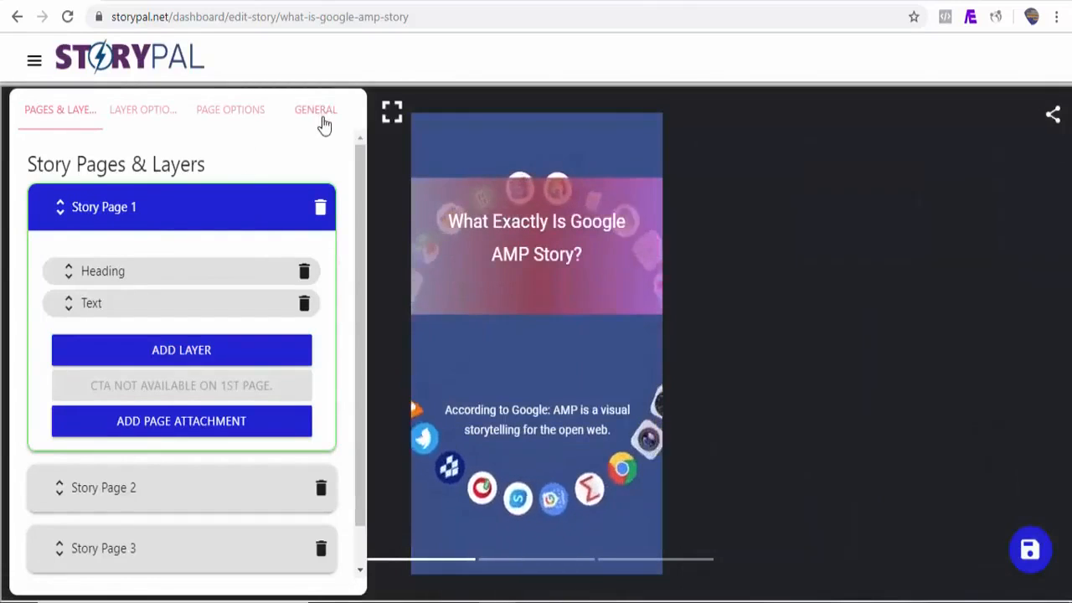
left_click(321, 115)
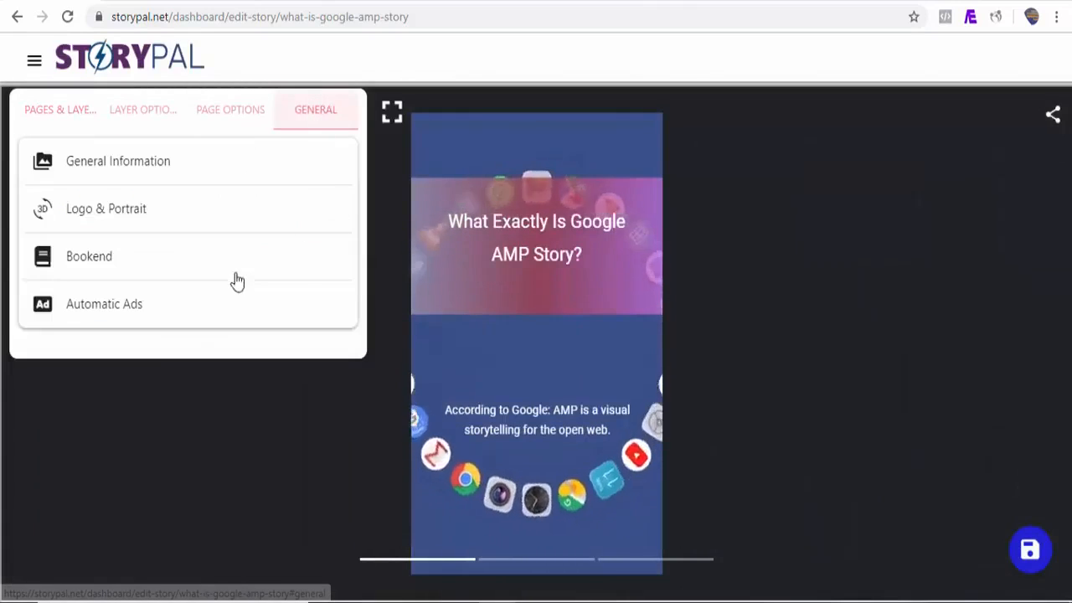
left_click(142, 271)
left_click(132, 328)
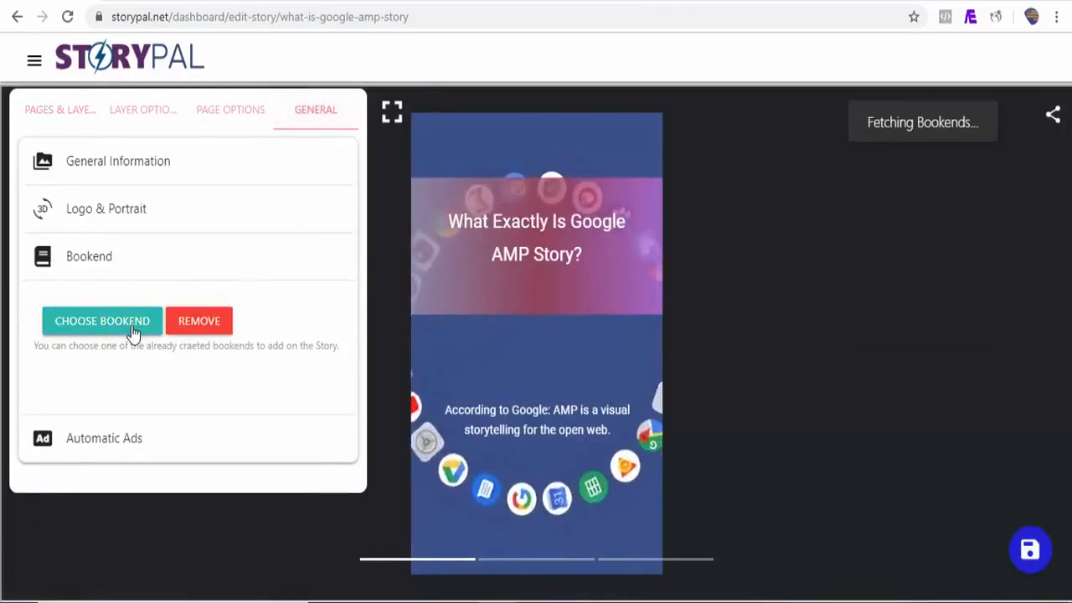
left_click(411, 197)
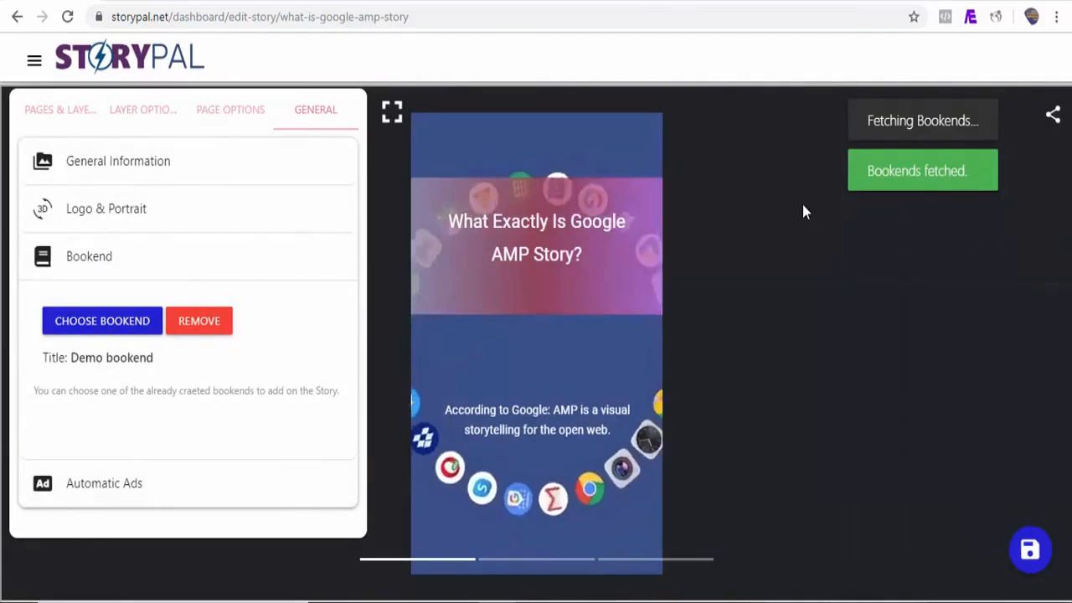
left_click(1031, 550)
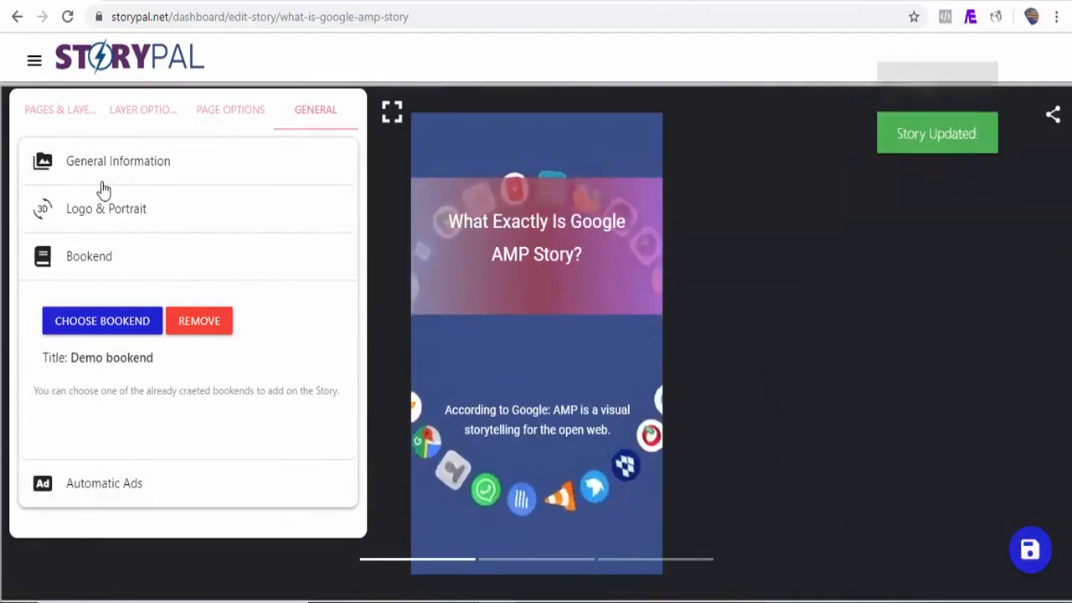
Step: Attach the Demo bookend to the Mashable story and save it
left_click(34, 74)
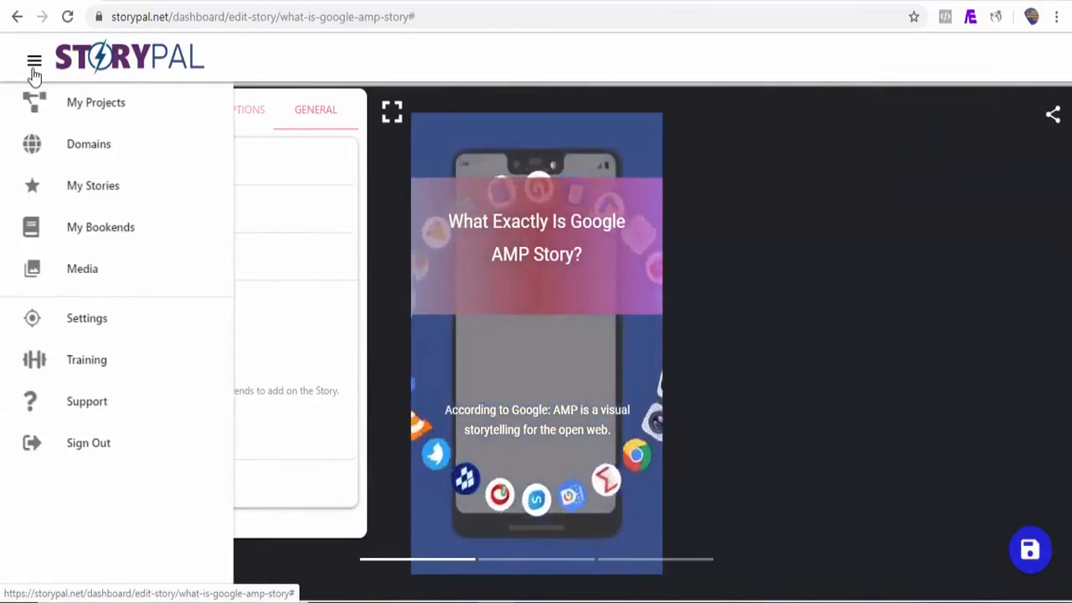
left_click(96, 200)
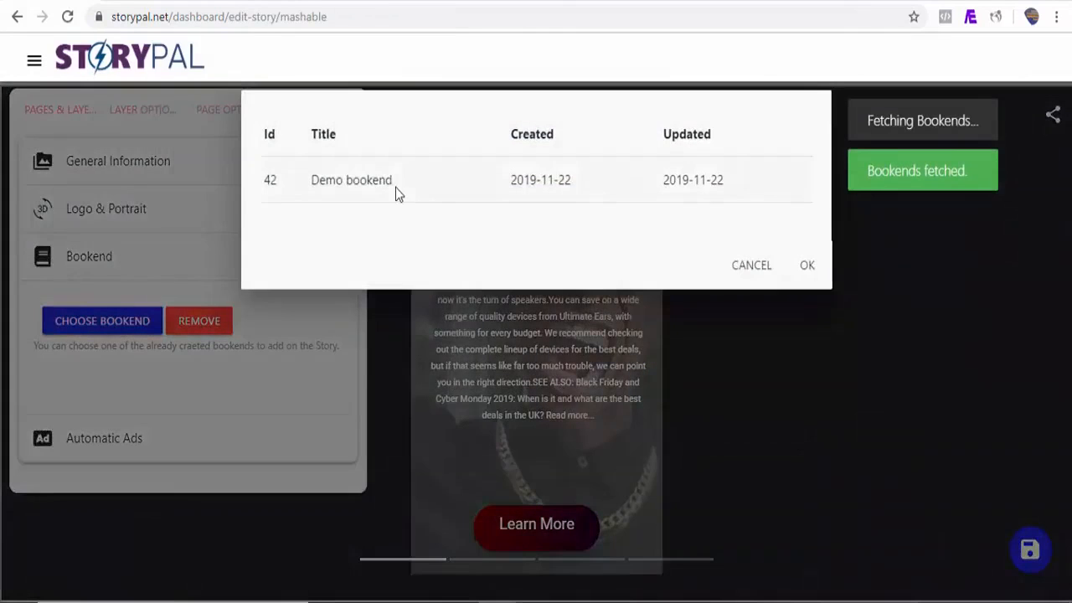
left_click(396, 187)
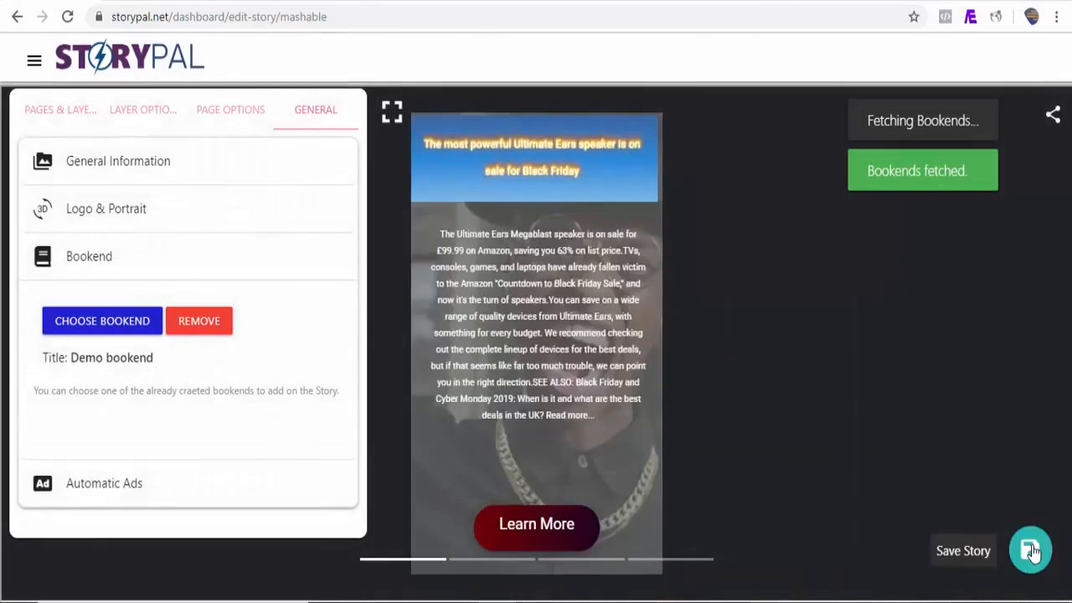
left_click(1031, 553)
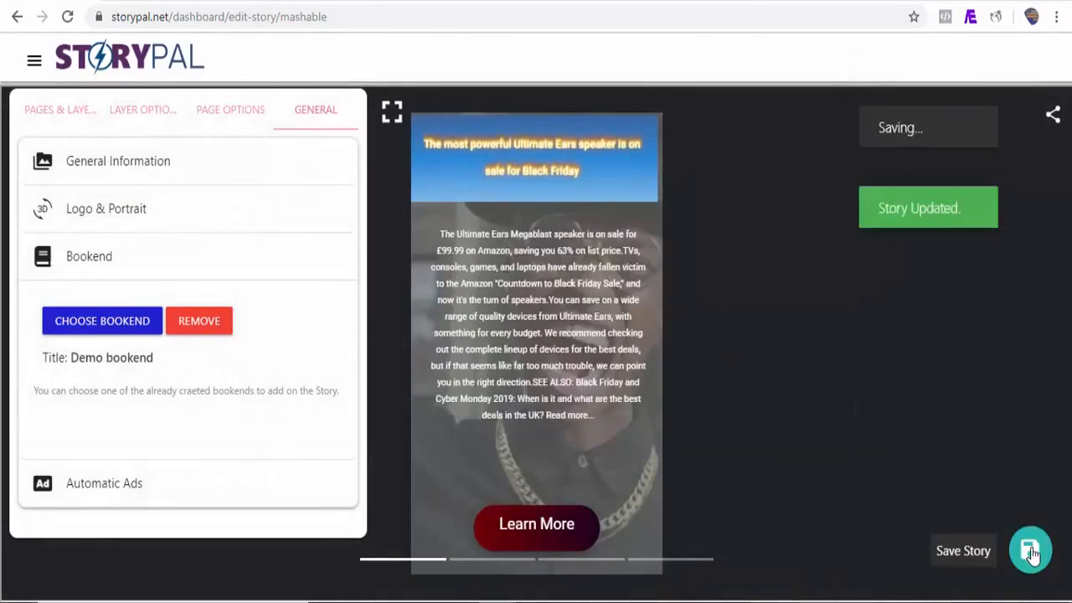
Step: Return to Manage All Stories and scroll through the three listed stories
left_click(35, 62)
left_click(117, 192)
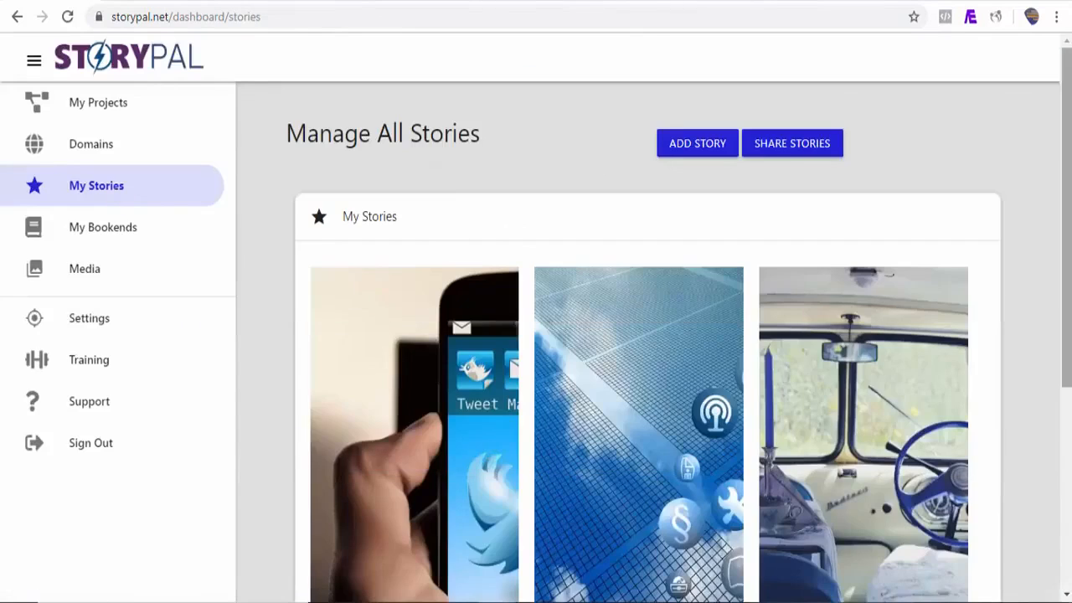
scroll(636, 335, "down", 3)
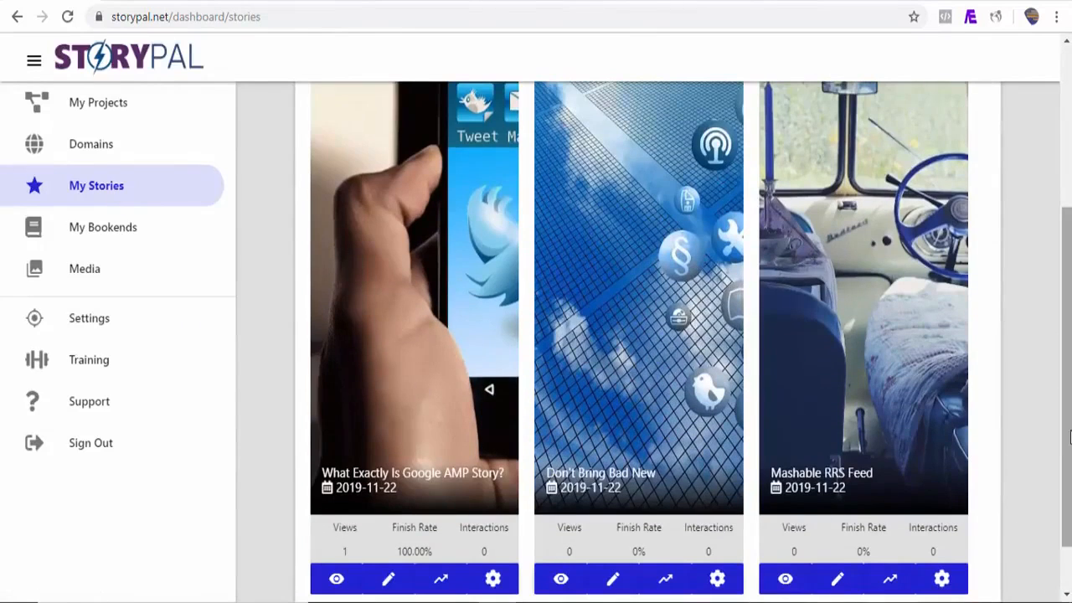
scroll(837, 481, "down", 1)
left_click(801, 527)
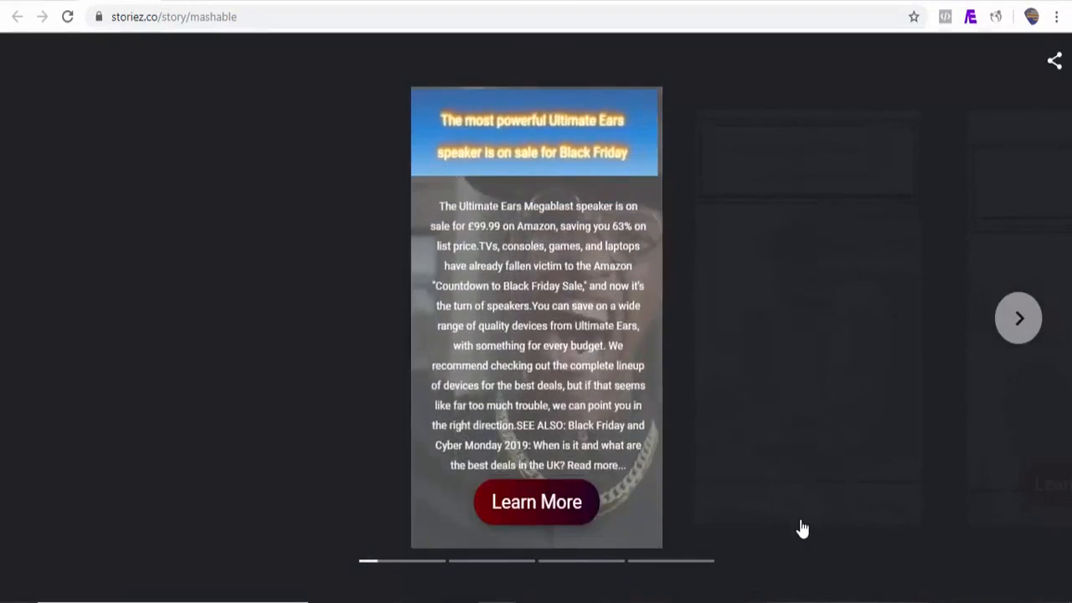
left_click(1024, 334)
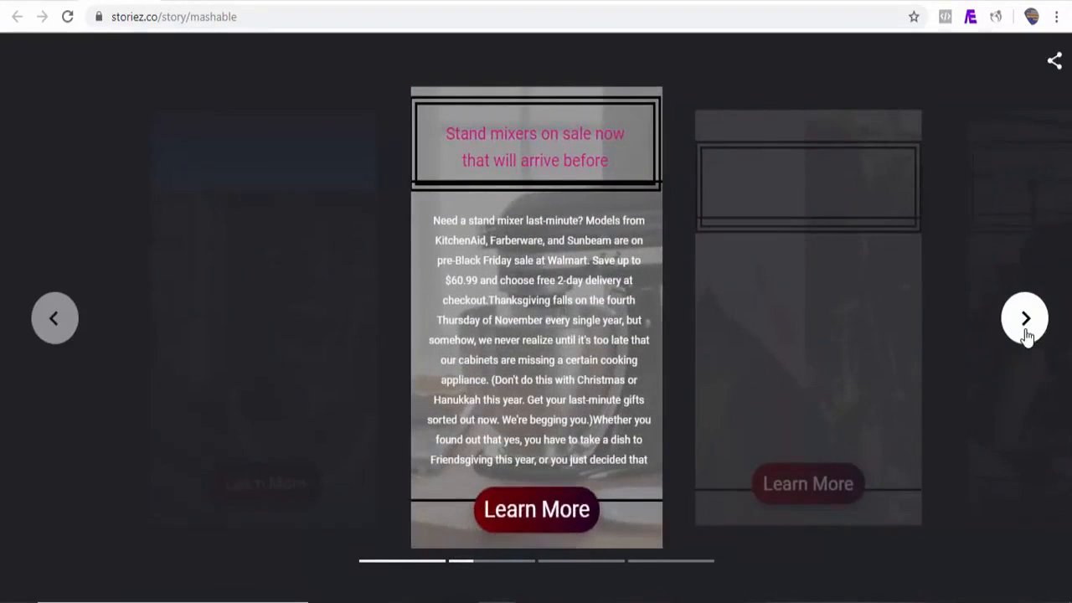
left_click(1024, 334)
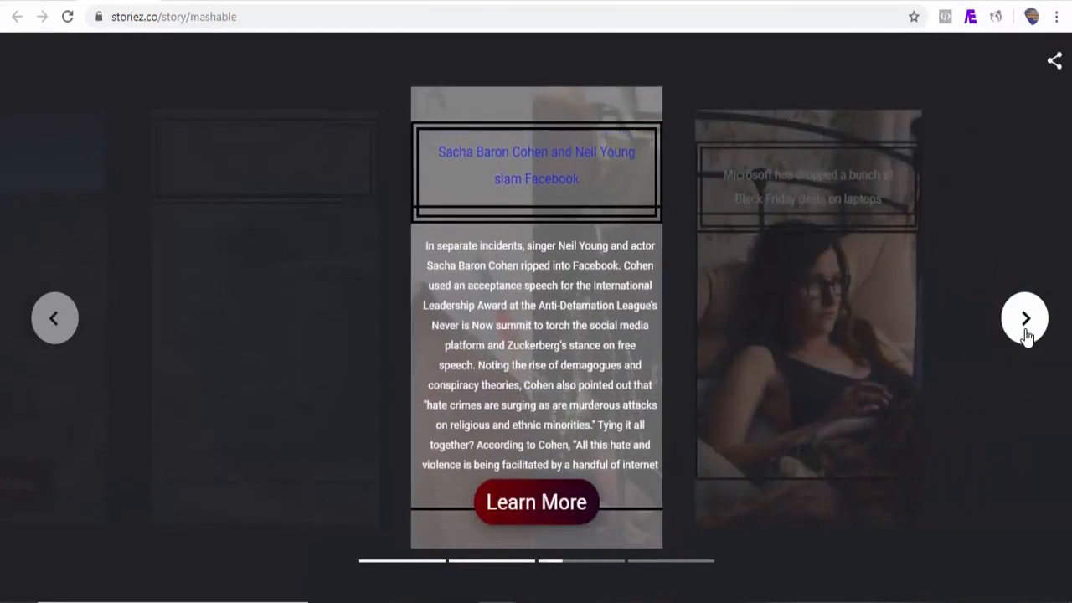
left_click(1025, 327)
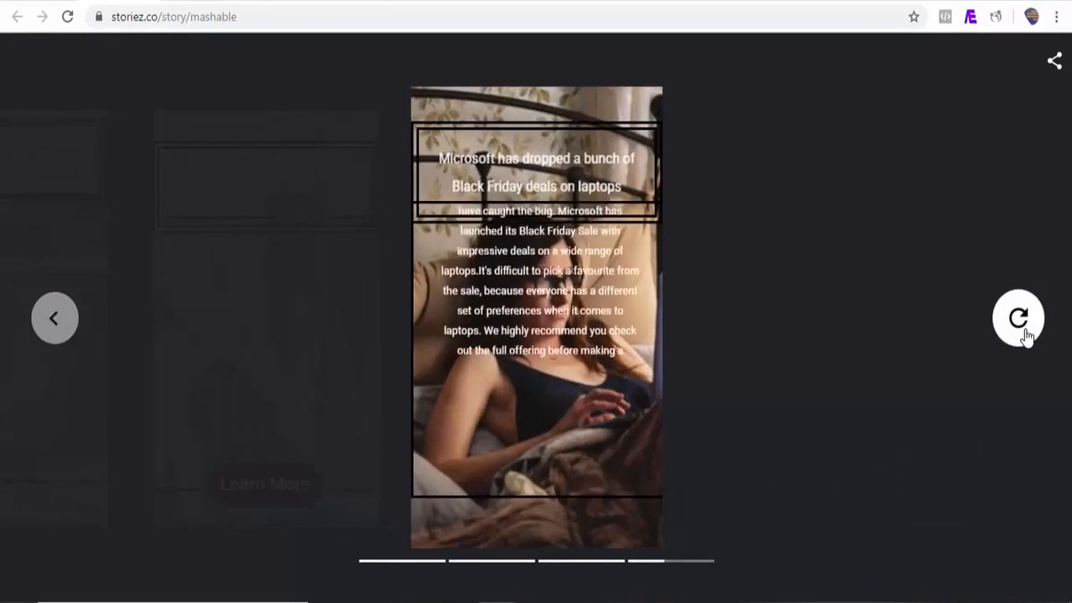
left_click(1054, 65)
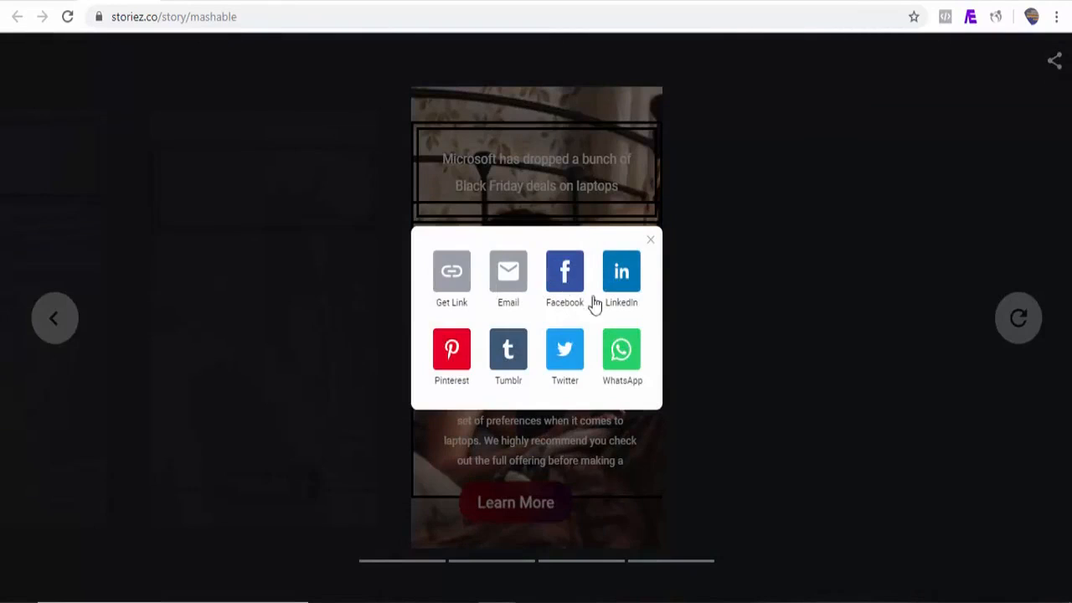
left_click(43, 2)
mouse_move(1068, 268)
left_mouse_down()
mouse_move(1067, 102)
mouse_move(1067, 288)
left_mouse_up()
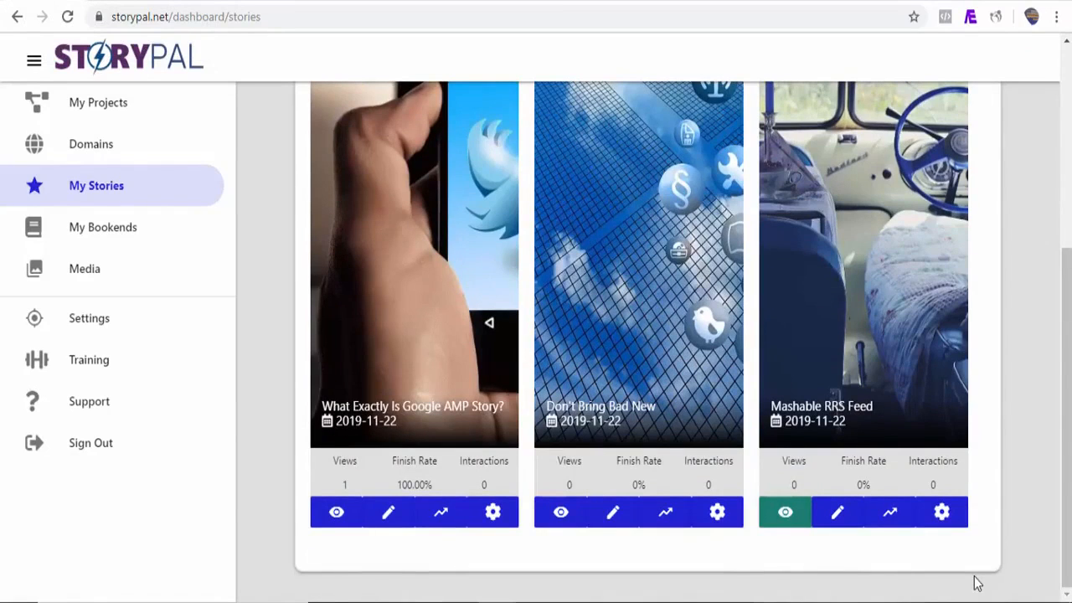
Step: Select the Mashable story's 375×600 iframe frame code in its Share dialog's Embed tab
left_click(942, 514)
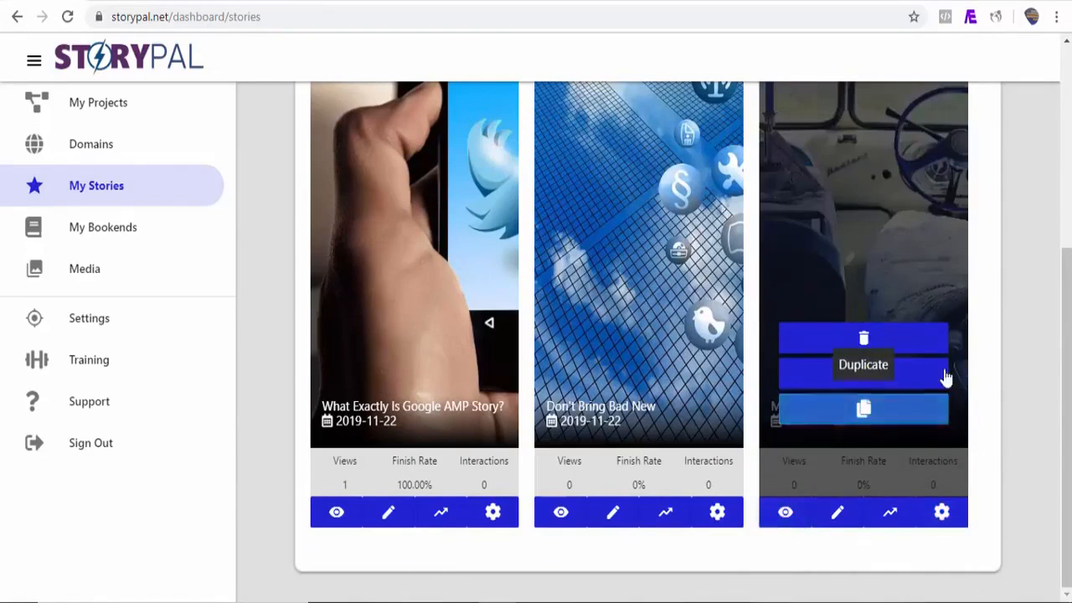
left_click(862, 379)
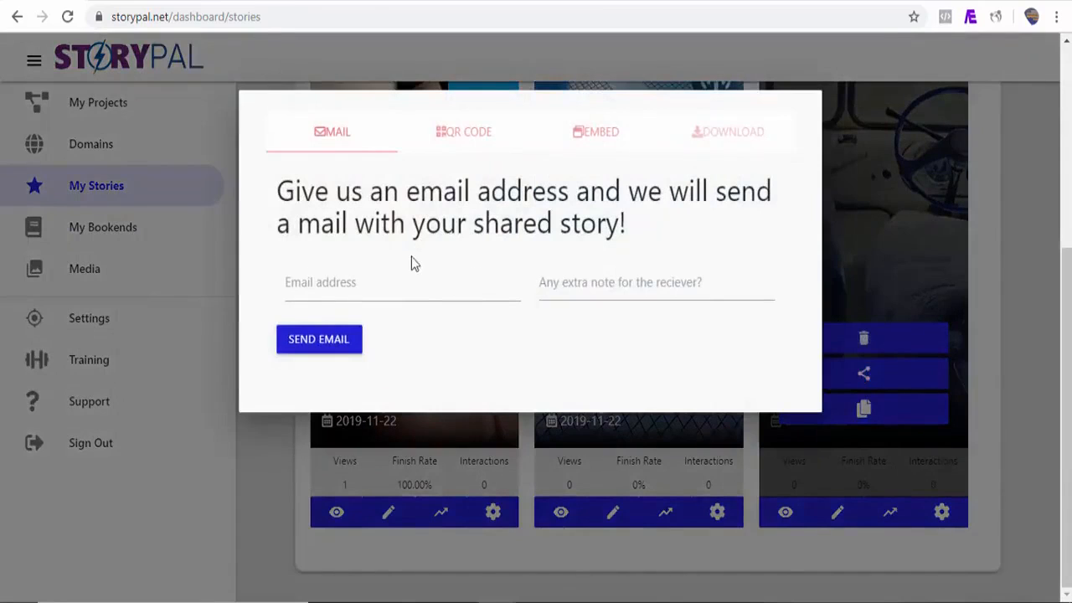
left_click(462, 136)
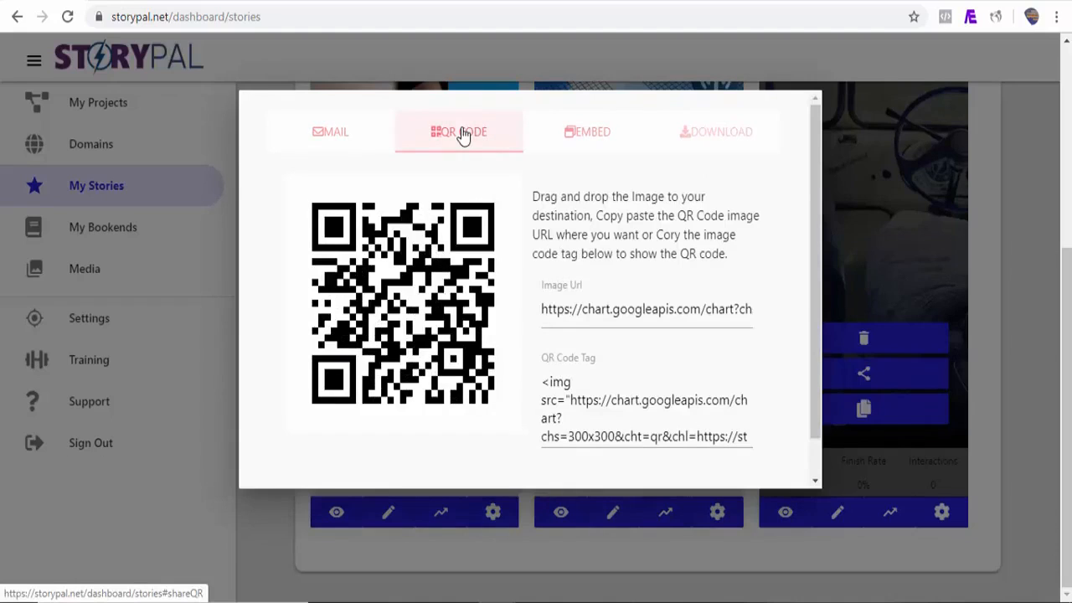
left_click(591, 141)
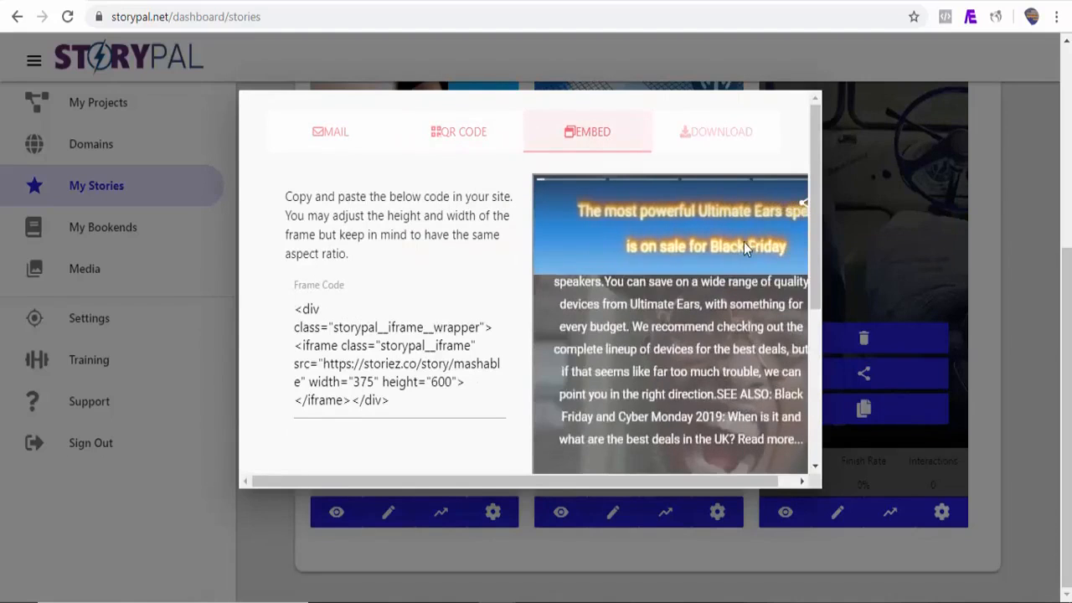
left_click_drag(816, 251, 808, 287)
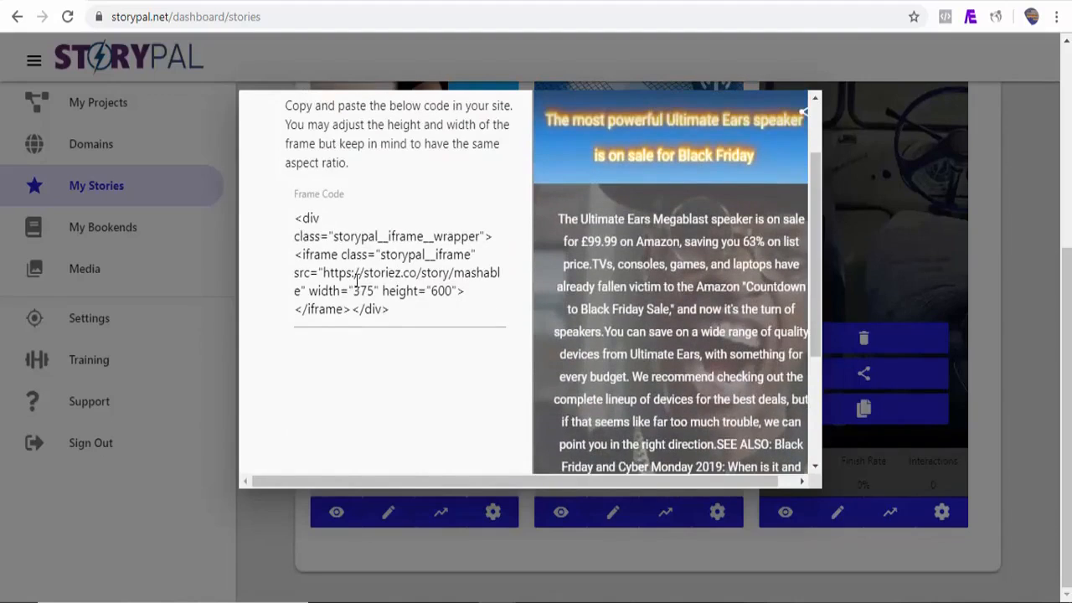
left_click_drag(296, 220, 369, 318)
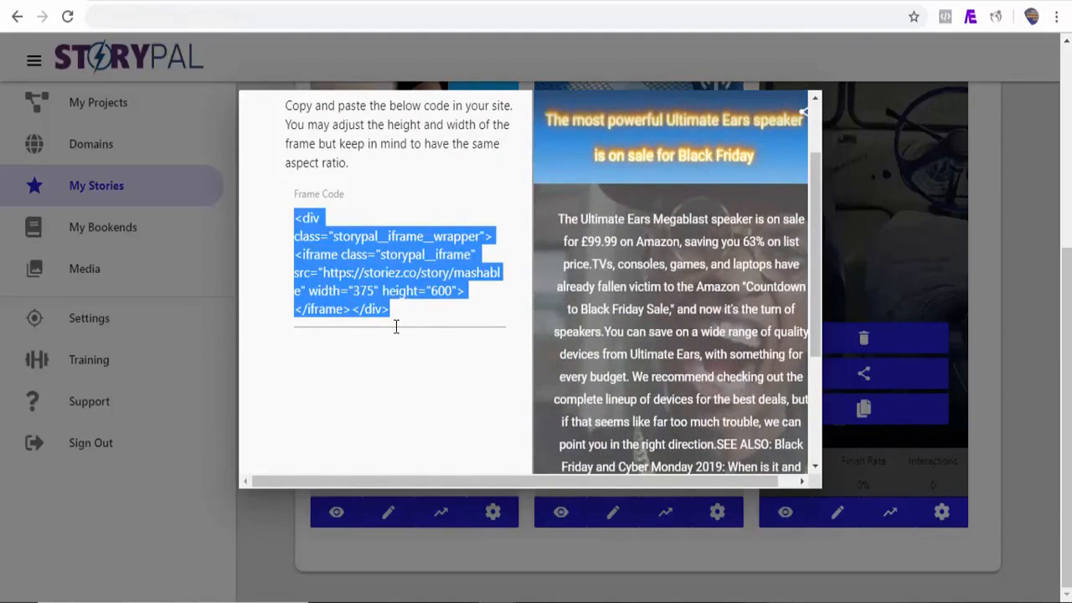
Step: Paste the Mashable iframe code into a new Custom HTML block in the WordPress post
left_click(859, 2)
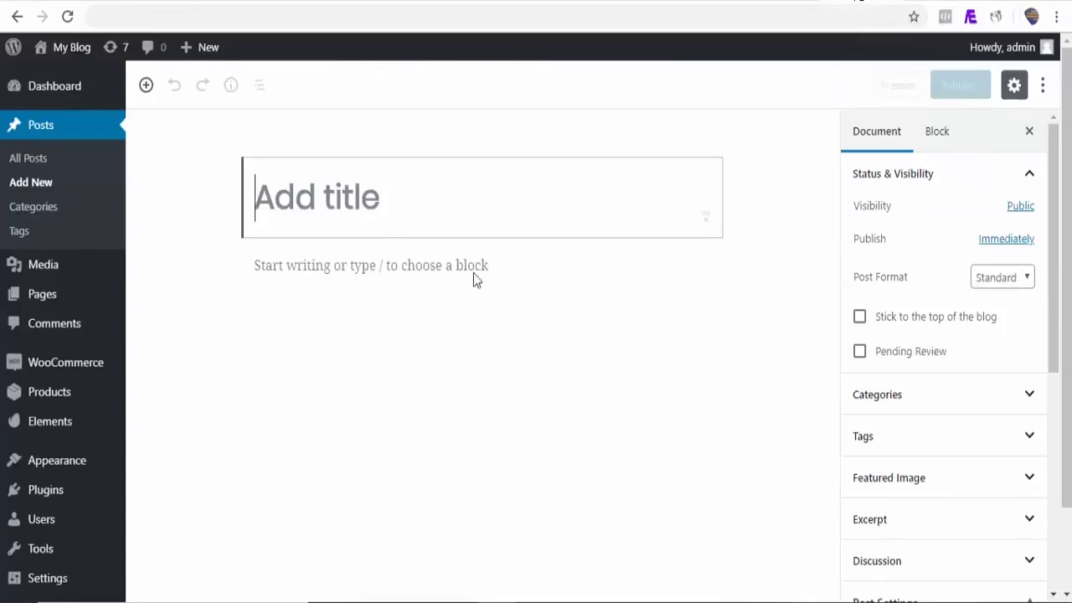
left_click(218, 266)
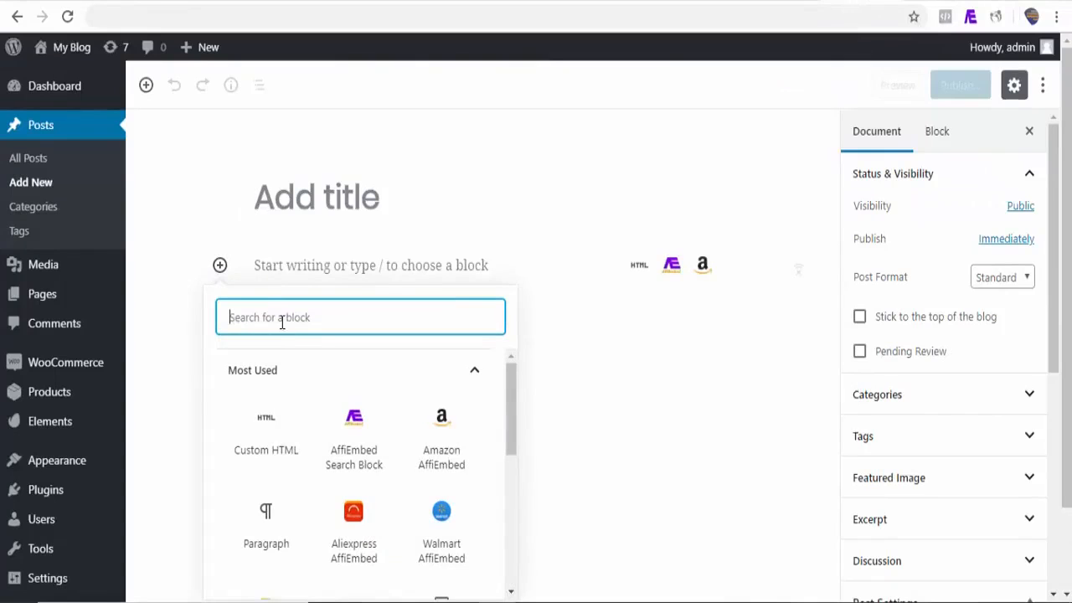
left_click(277, 437)
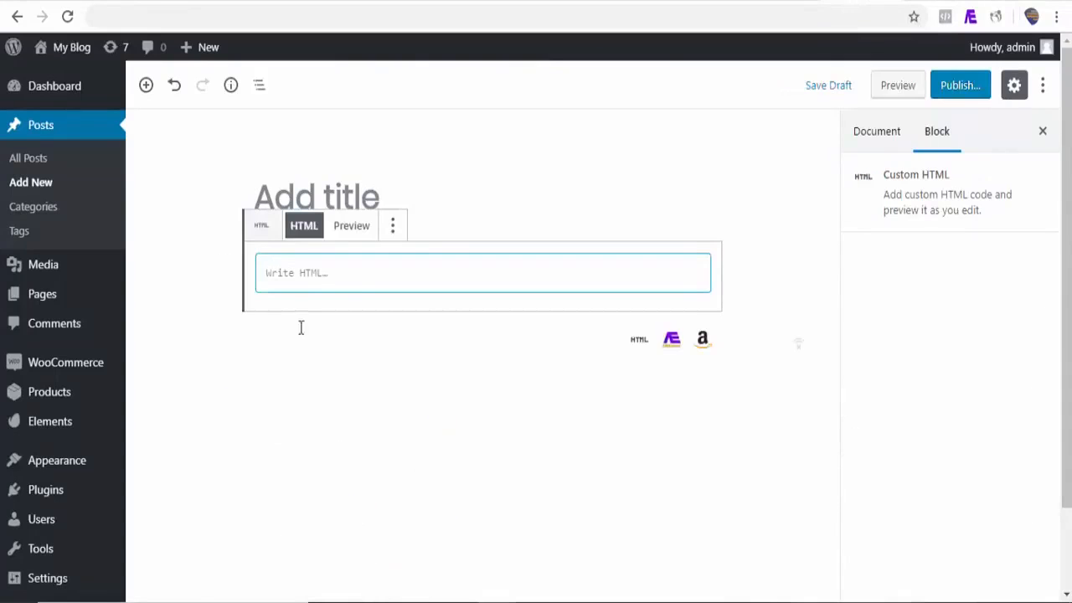
type("<div class=\"storypal__iframe__wrapper\"><iframe class=\"storypal__iframe\" src=\"https://storiez.co/story/mashable\" width=\"375\" height=\"600\"></iframe></div>")
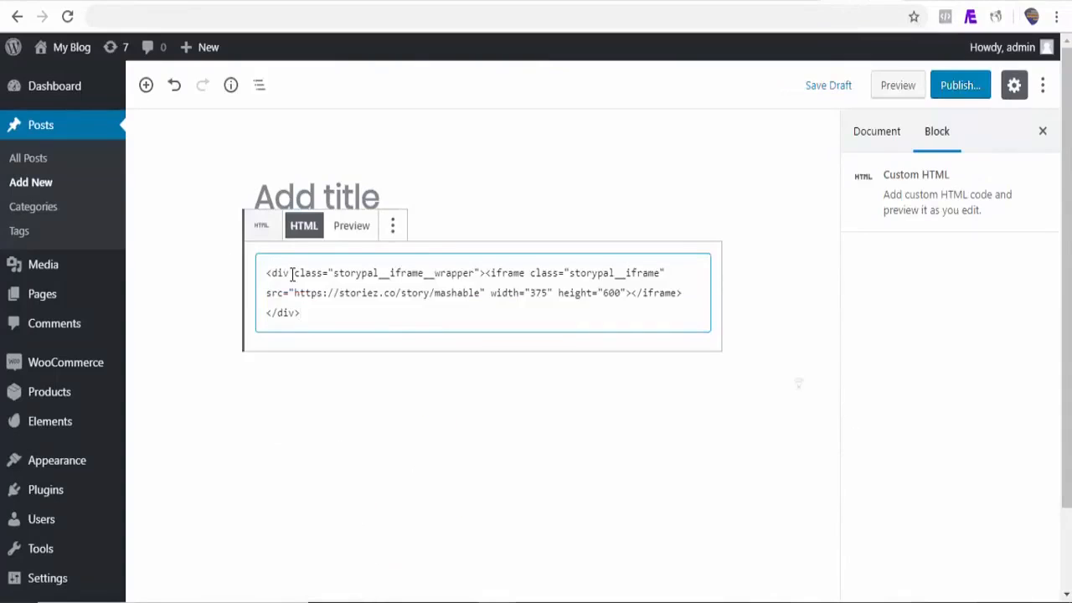
Step: Preview the WordPress post and watch the embedded Mashable story play
left_click(894, 90)
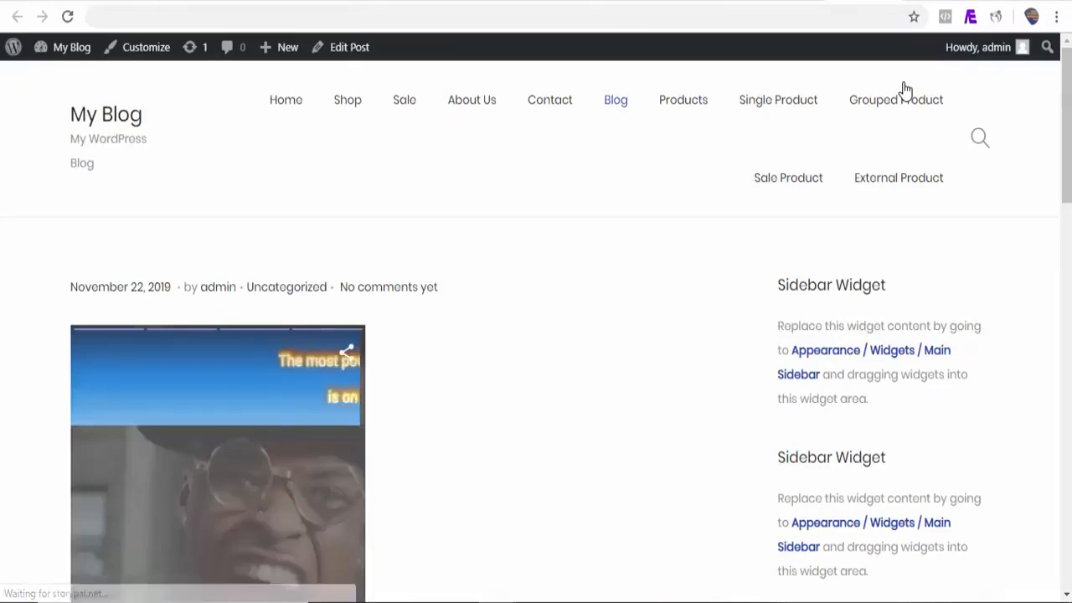
left_click_drag(1067, 93, 1070, 126)
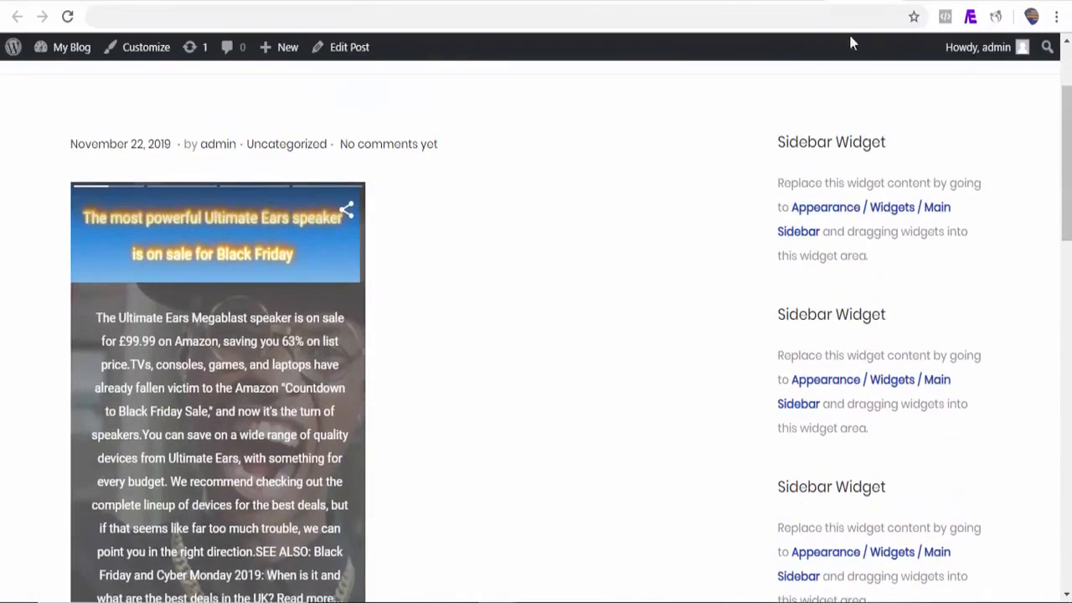
mouse_move(1066, 177)
left_mouse_down()
mouse_move(1067, 227)
mouse_move(1068, 186)
left_mouse_up()
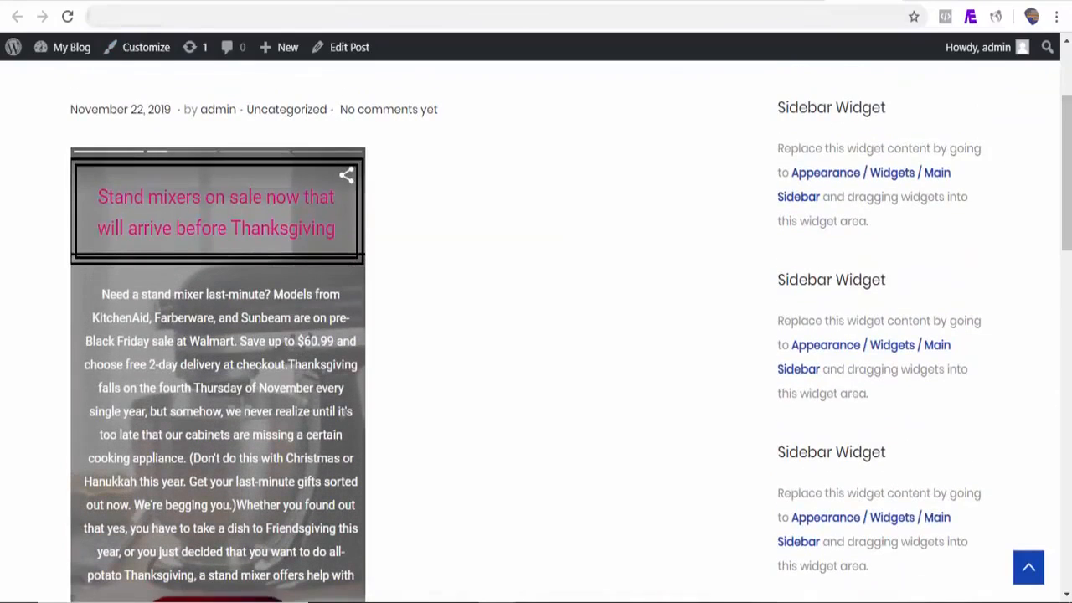
left_click(92, 2)
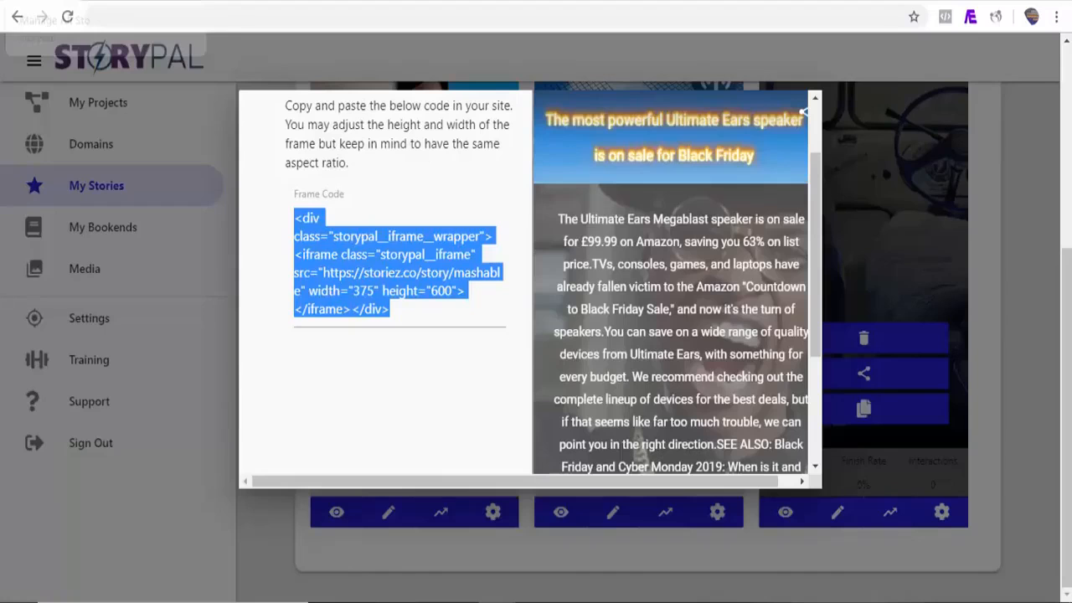
Step: Start a multi-story share and pick all three fetched stories in order, numbered 1 to 3
left_click(1013, 288)
scroll(1013, 288, "up", 3)
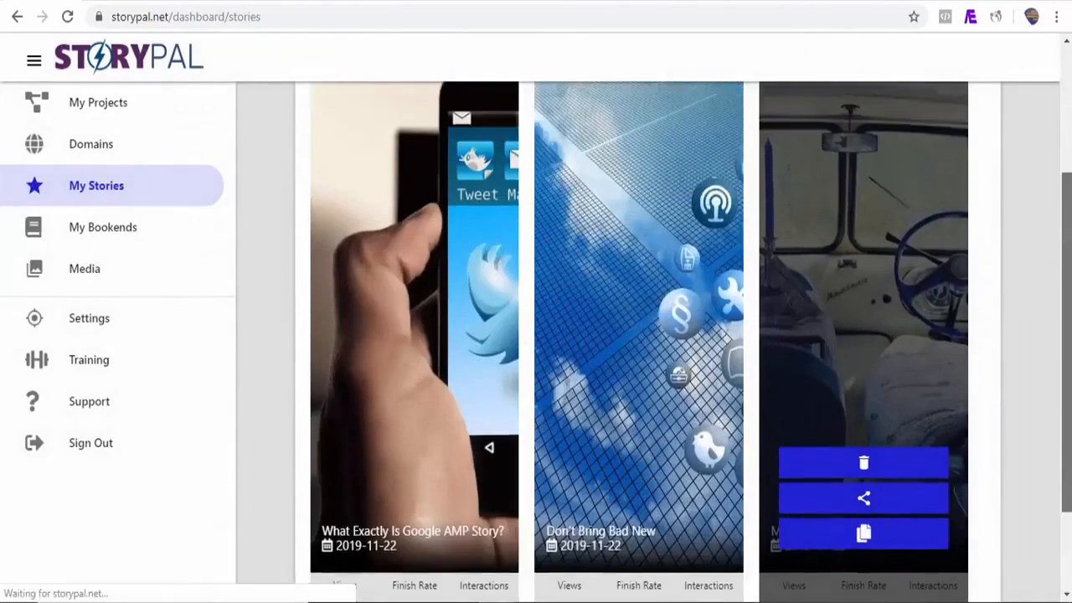
scroll(637, 360, "up", 1)
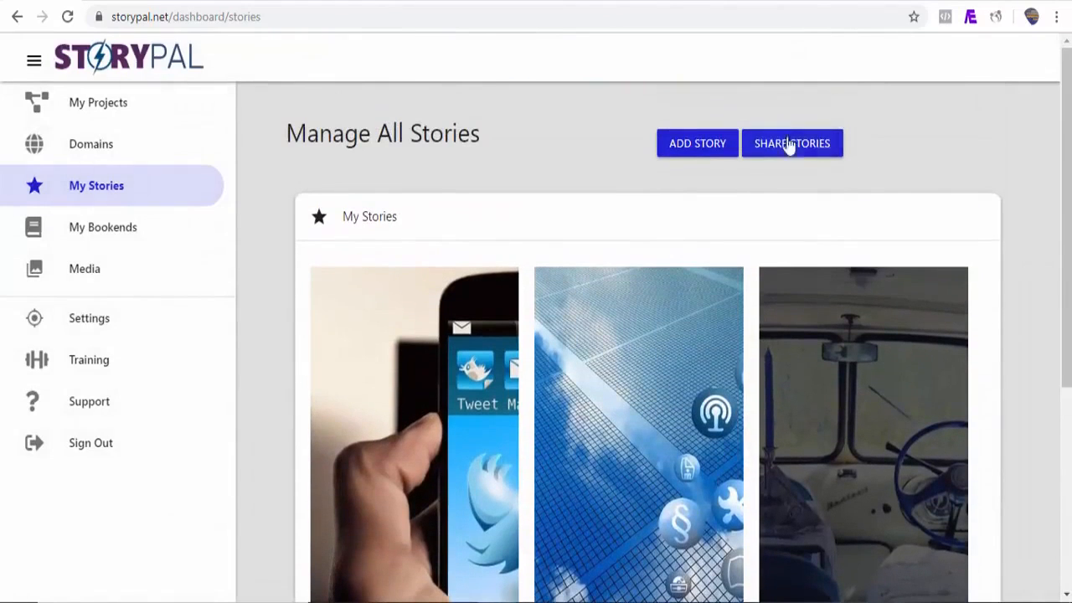
left_click(792, 146)
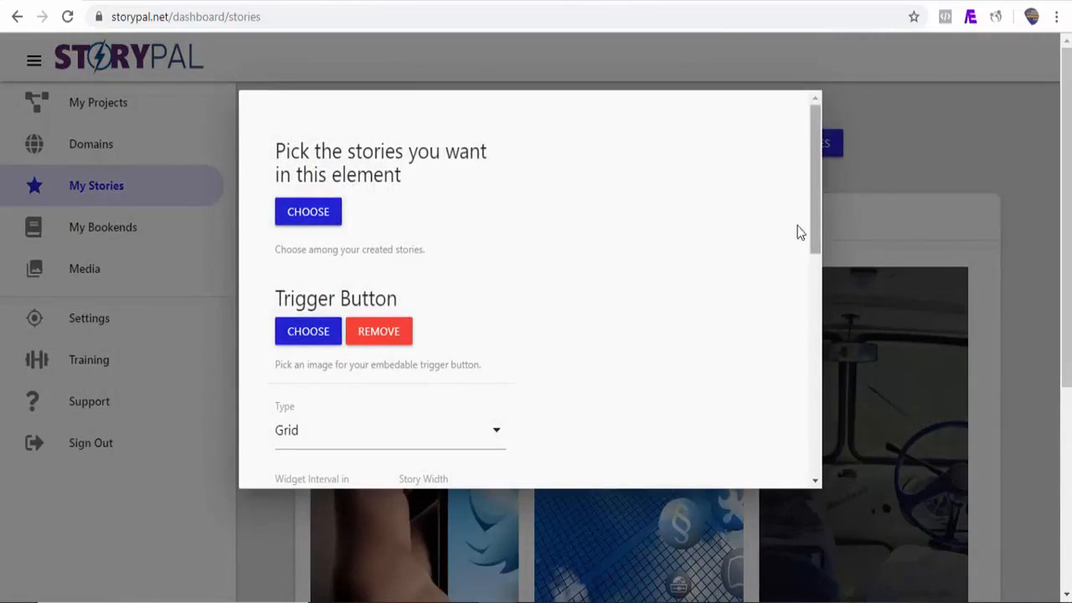
left_click(329, 222)
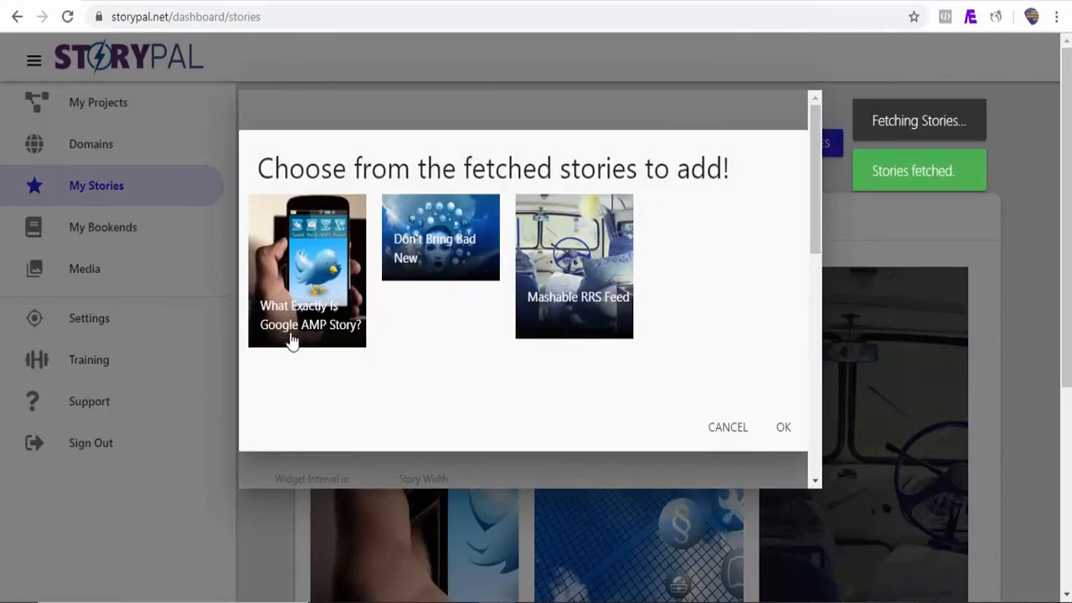
left_click(292, 342)
left_click(417, 283)
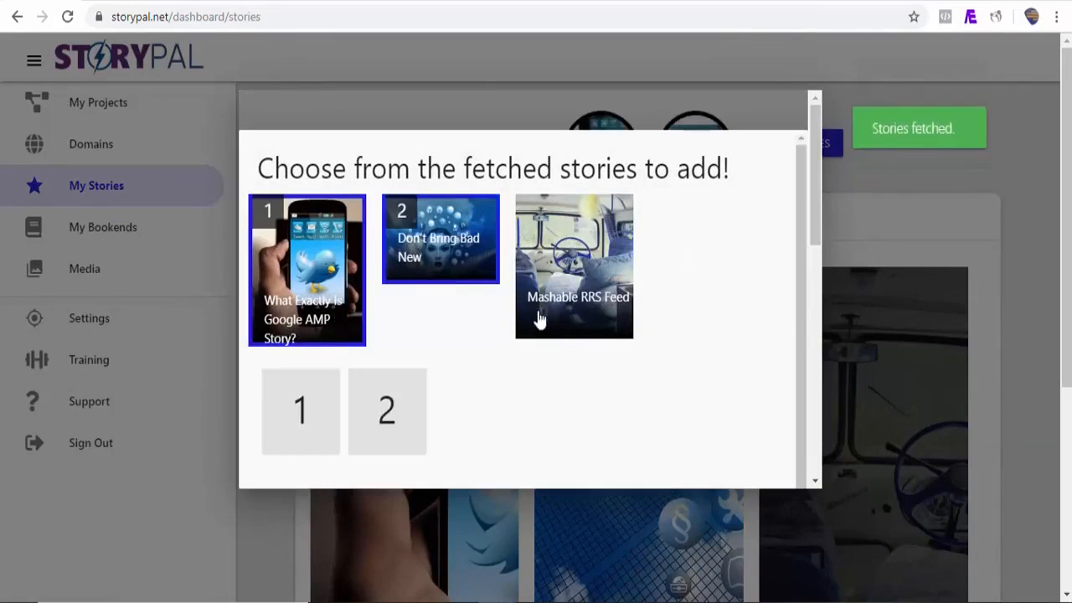
left_click(550, 320)
mouse_move(813, 229)
left_mouse_down()
mouse_move(800, 369)
mouse_move(797, 298)
mouse_move(818, 265)
mouse_move(816, 218)
mouse_move(816, 235)
left_mouse_up()
left_click(771, 301)
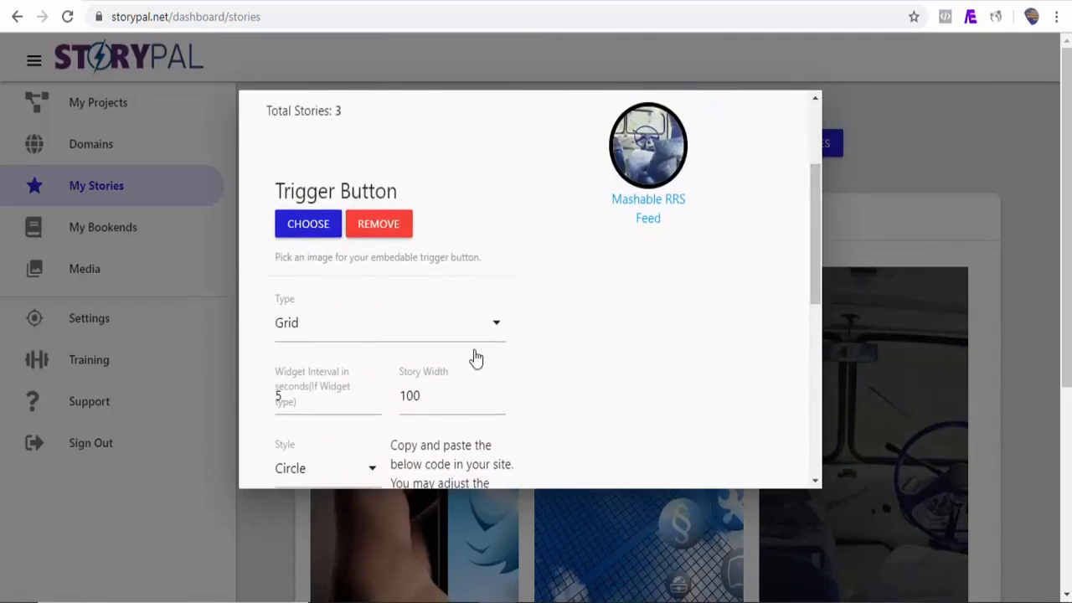
Step: Set the grid's Story Width to 200
left_click_drag(422, 396, 401, 396)
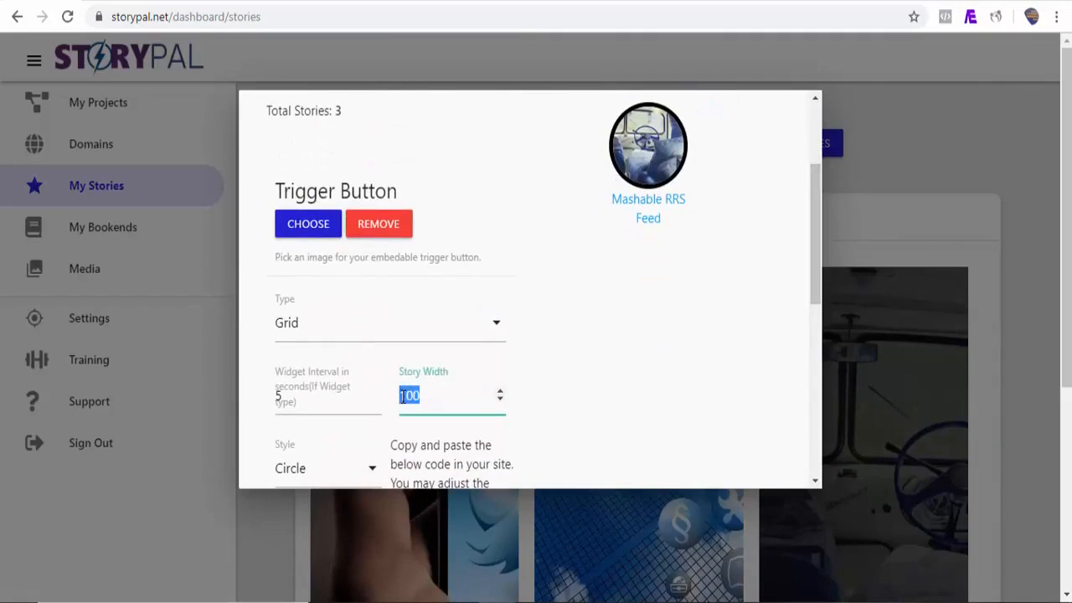
type("200")
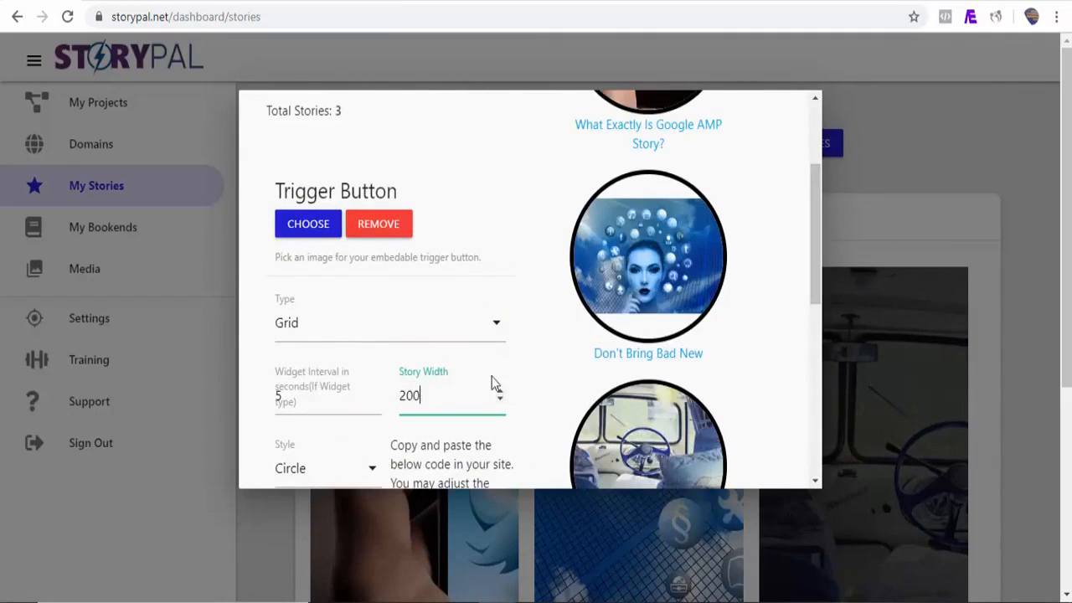
left_click_drag(820, 246, 813, 286)
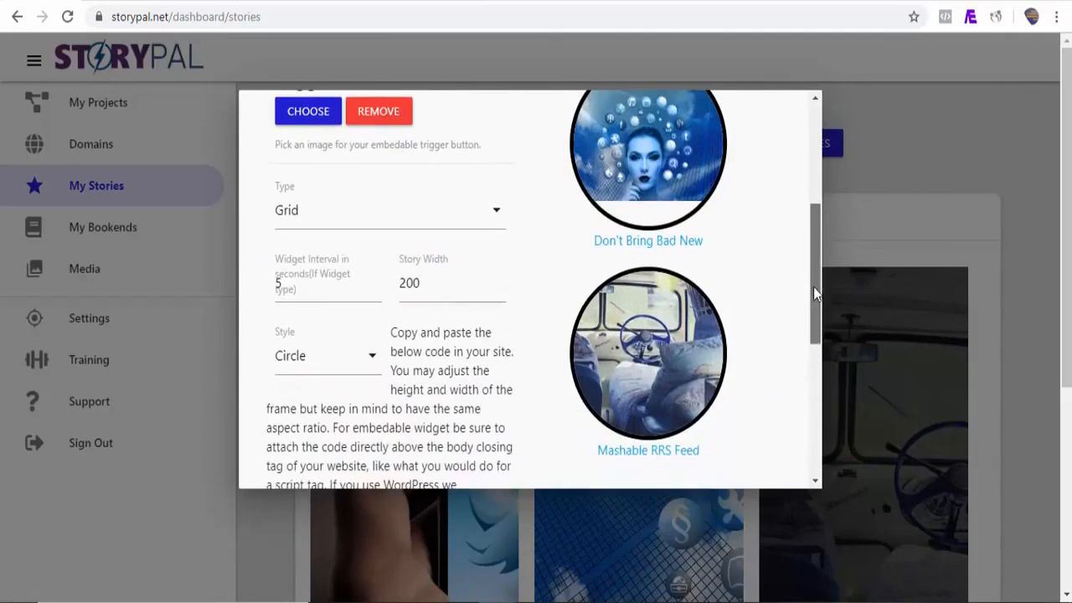
Step: Try Square and Rectangle styles, settle on Circle, and scroll to the generated share code
left_click(372, 368)
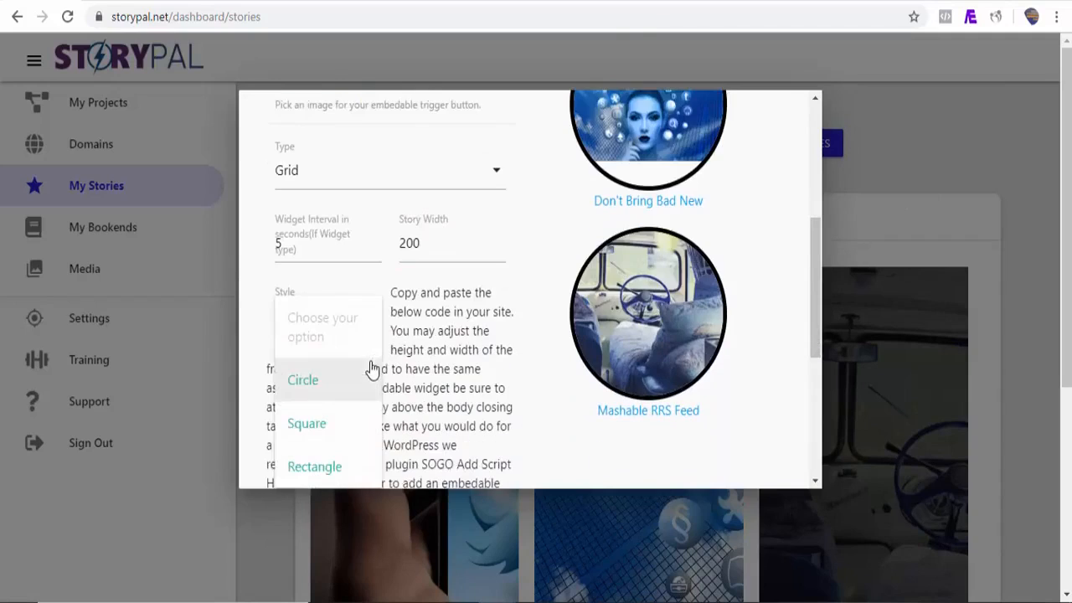
left_click(326, 429)
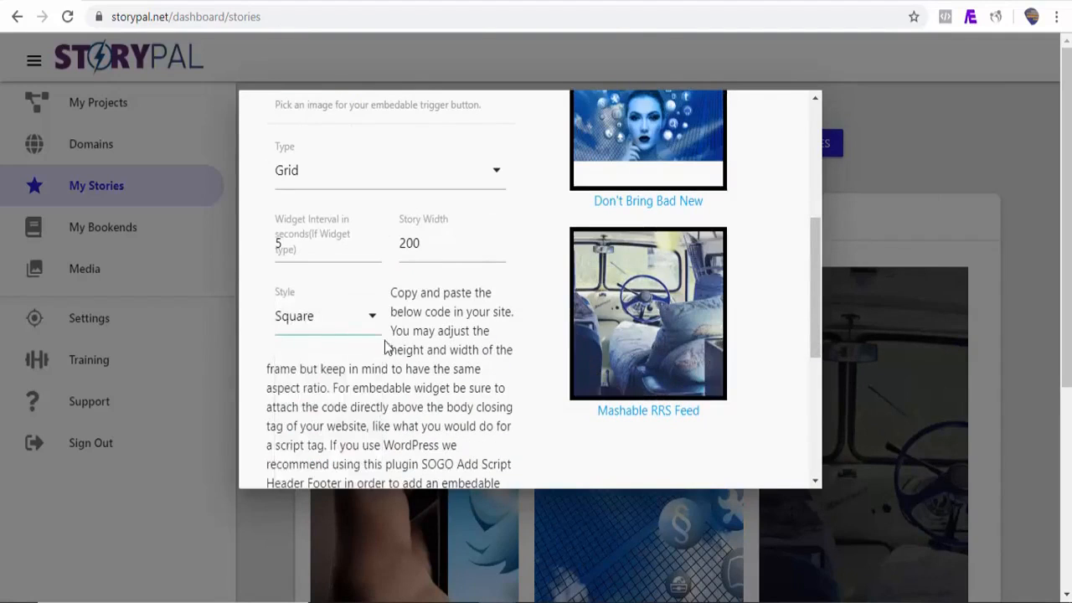
left_click(375, 333)
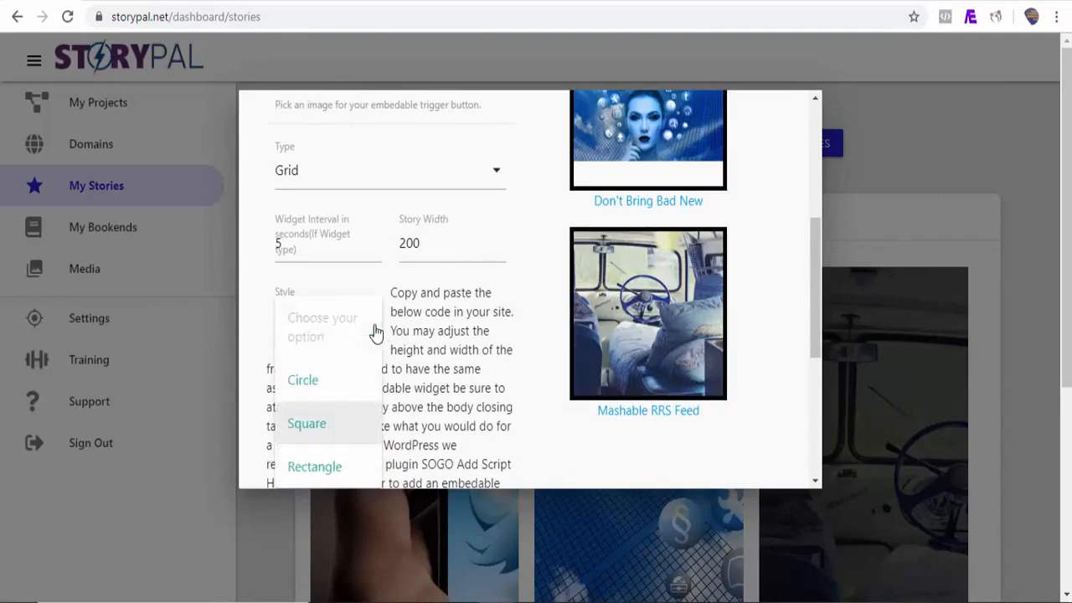
left_click(334, 471)
mouse_move(817, 318)
left_mouse_down()
mouse_move(811, 271)
mouse_move(806, 348)
mouse_move(802, 325)
left_mouse_up()
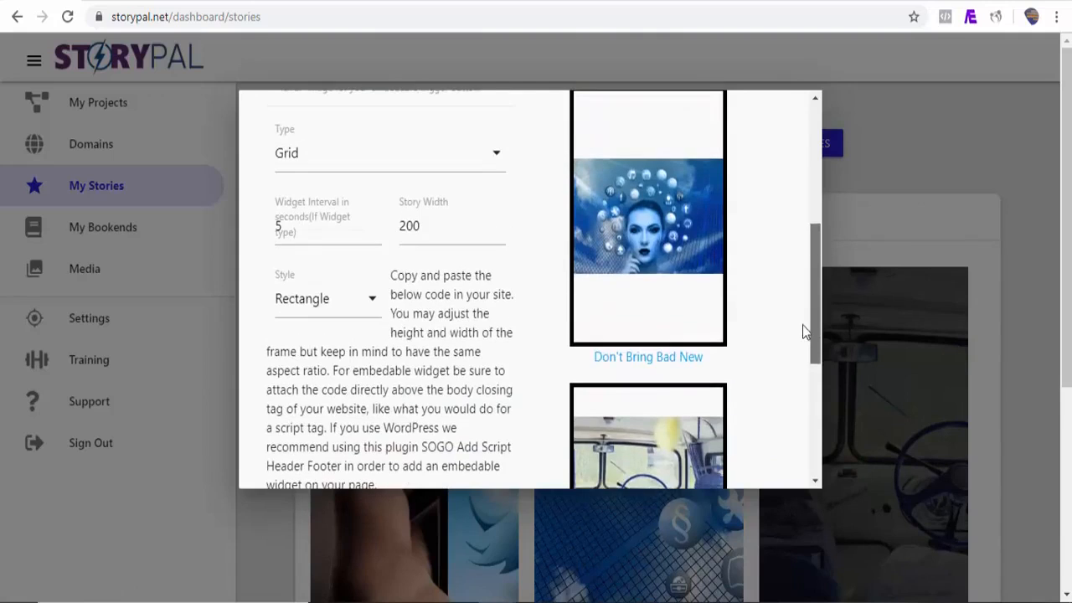
left_click(373, 306)
left_click(304, 371)
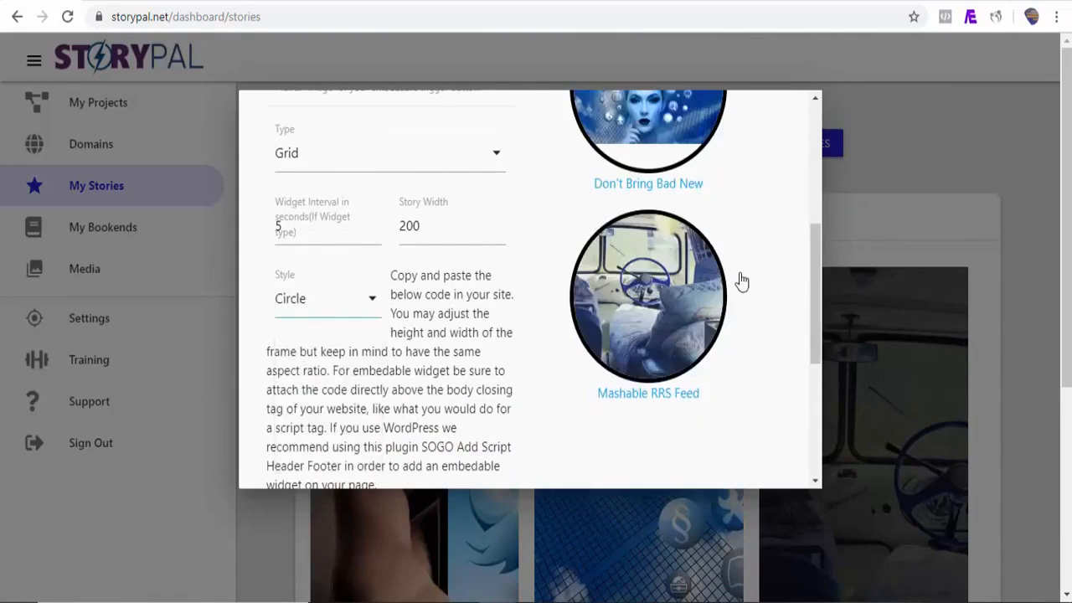
left_click_drag(815, 290, 814, 410)
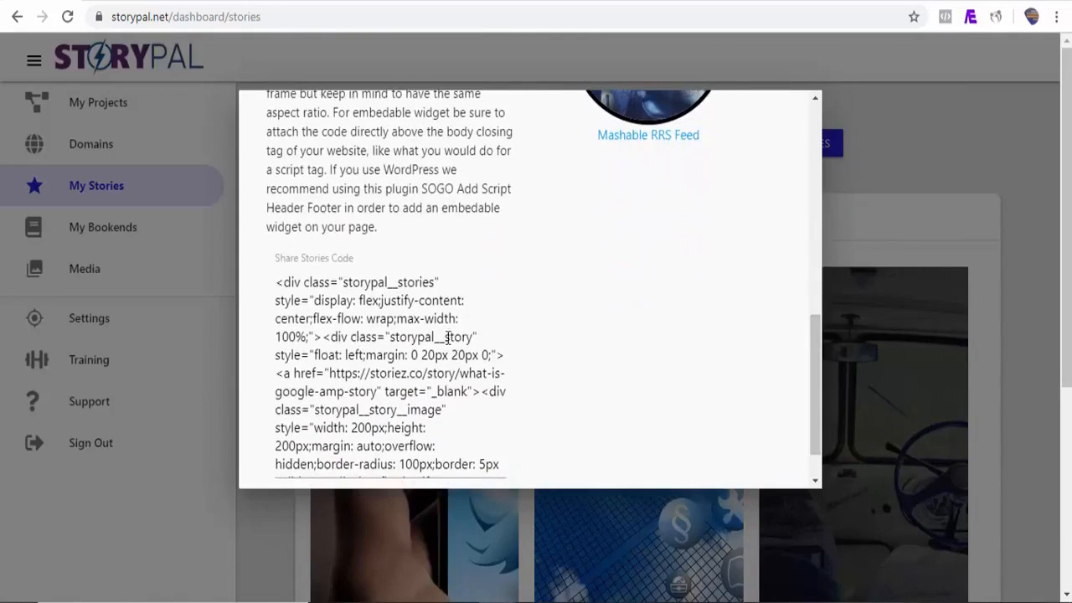
Step: Copy the three-story grid code into a second Custom HTML block in the WordPress post
left_click(347, 321)
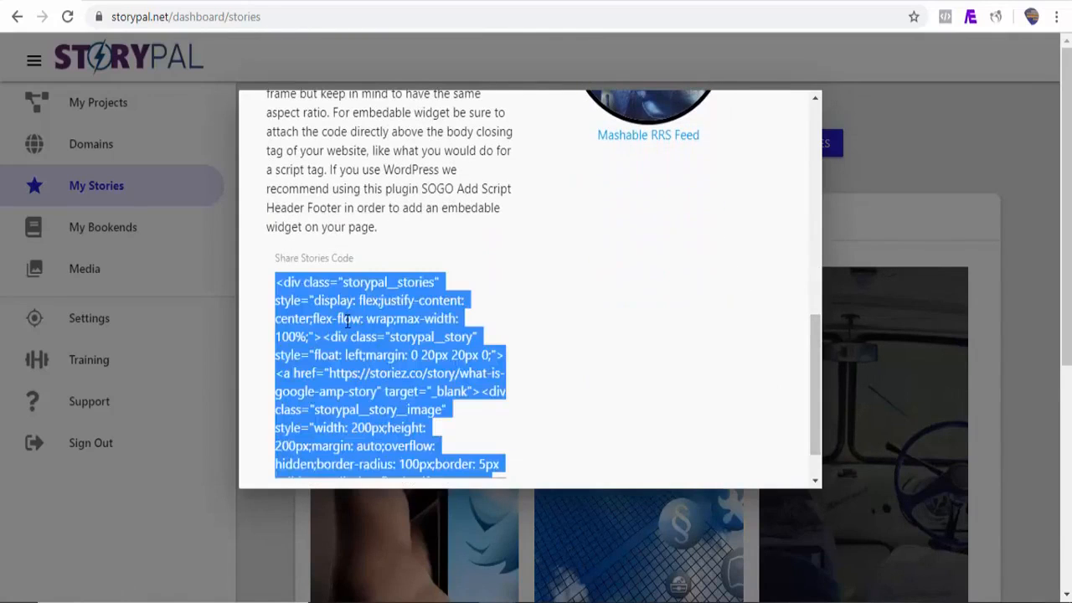
left_click(801, 3)
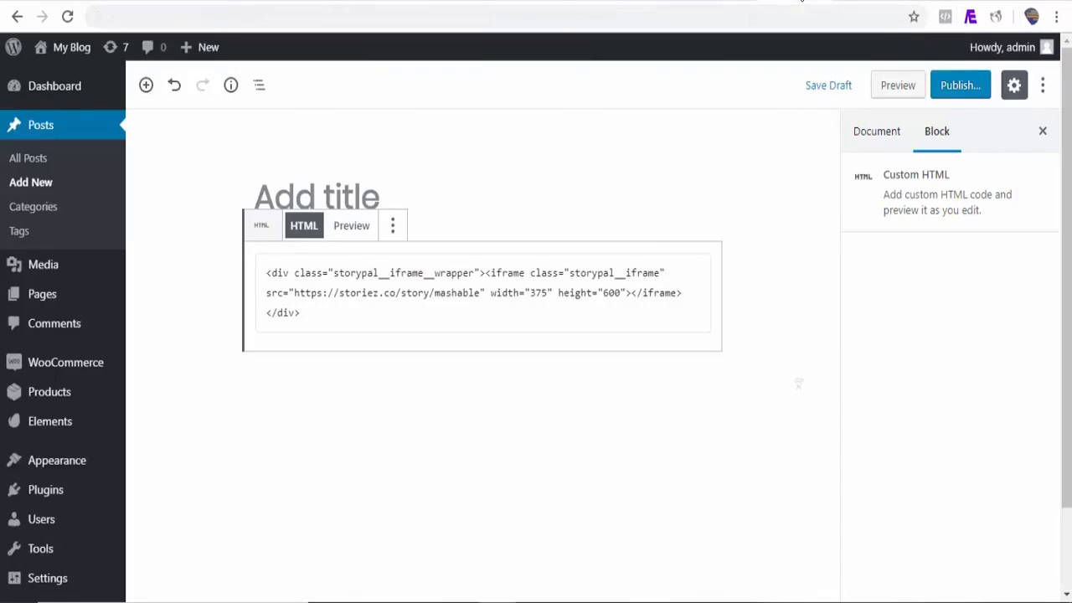
left_click(379, 387)
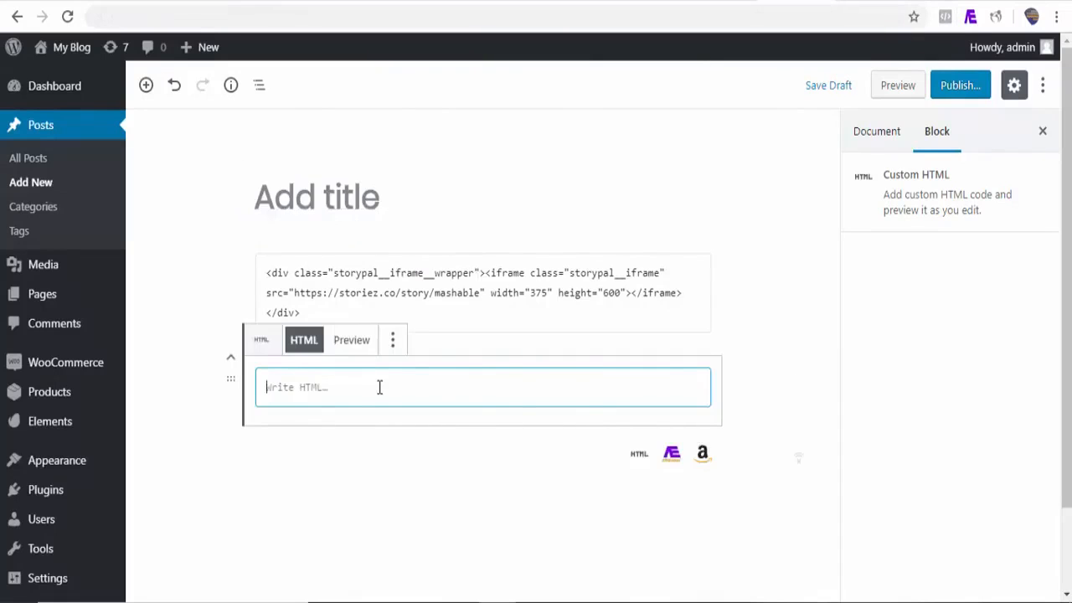
key("ctrl+v")
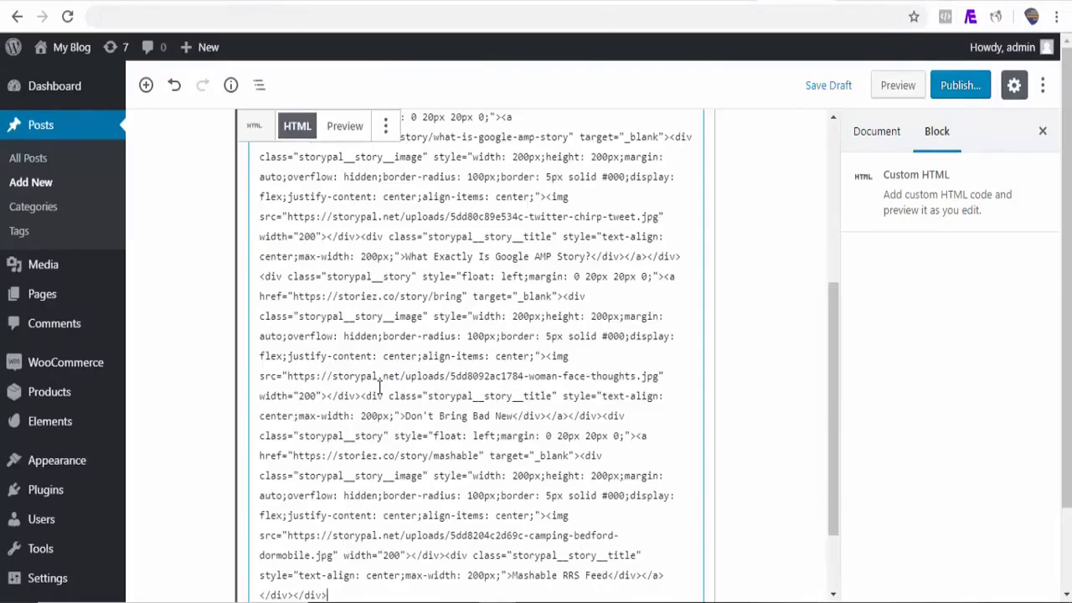
Step: Preview the post and open a story from the circle grid
left_click(893, 94)
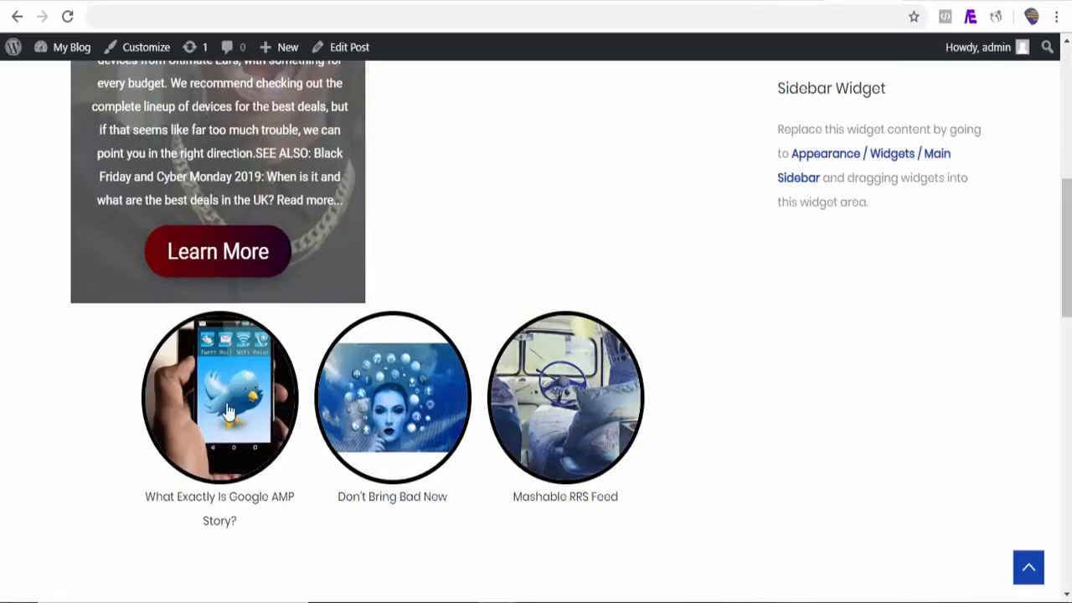
left_click(374, 434)
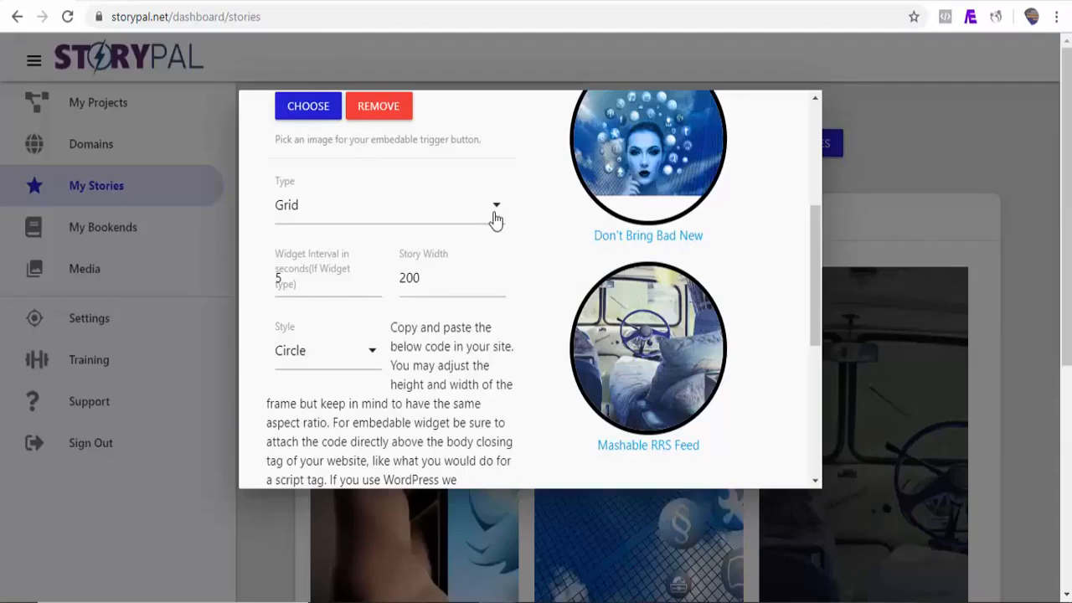
Step: Make the share an Embedable Widget with pro.png as its trigger image and select the code
left_click(495, 219)
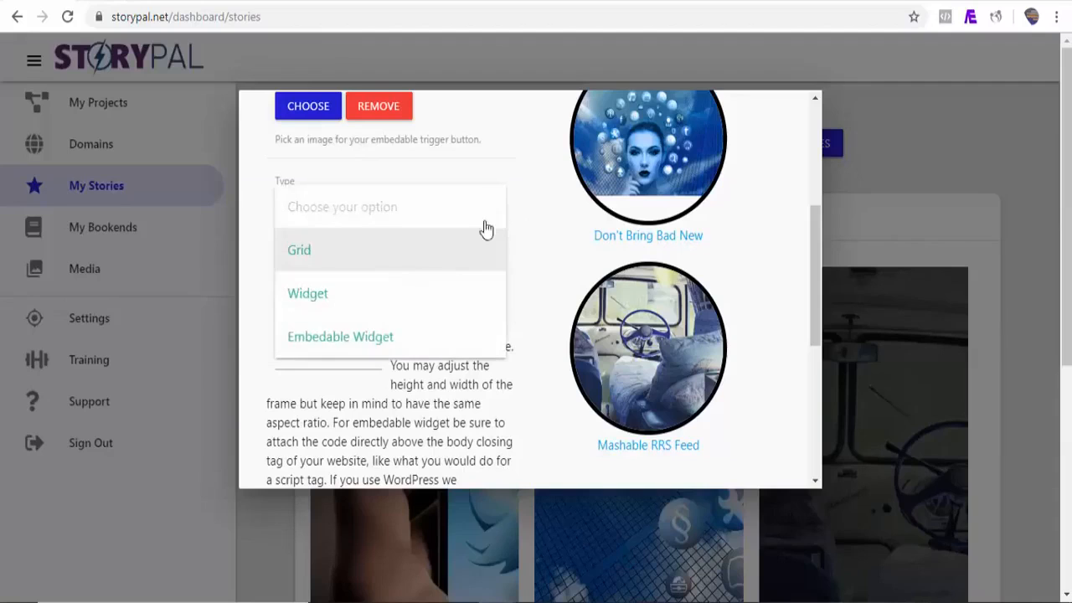
left_click(393, 339)
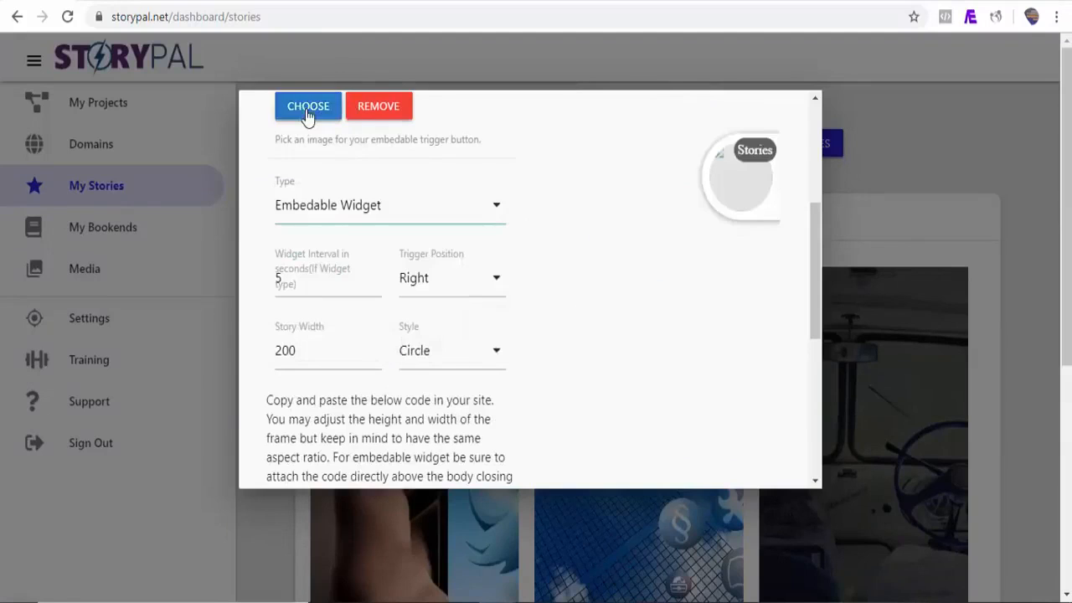
left_click(280, 108)
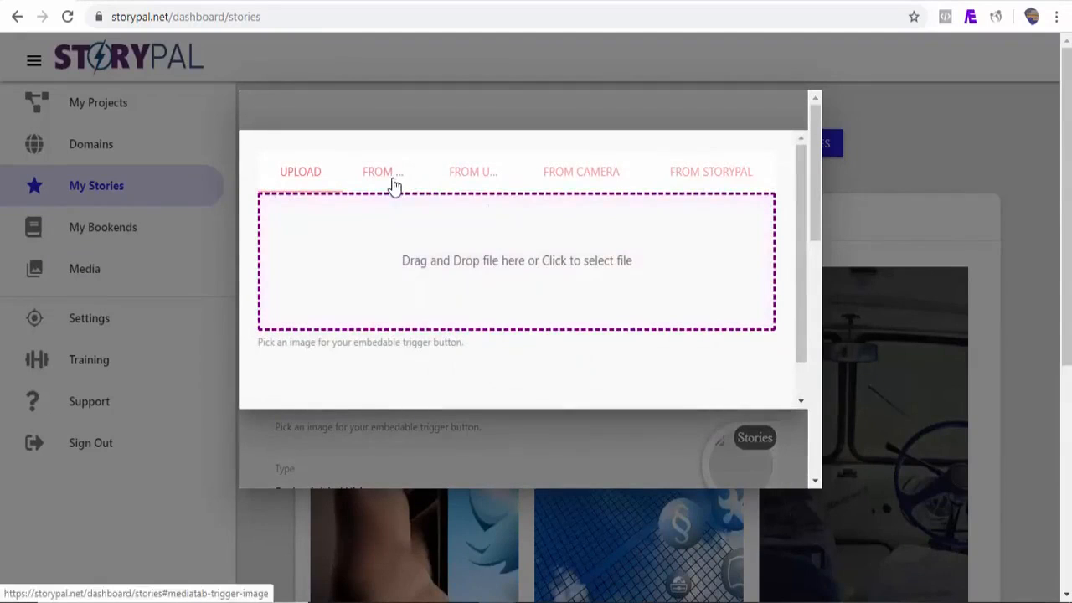
left_click(394, 177)
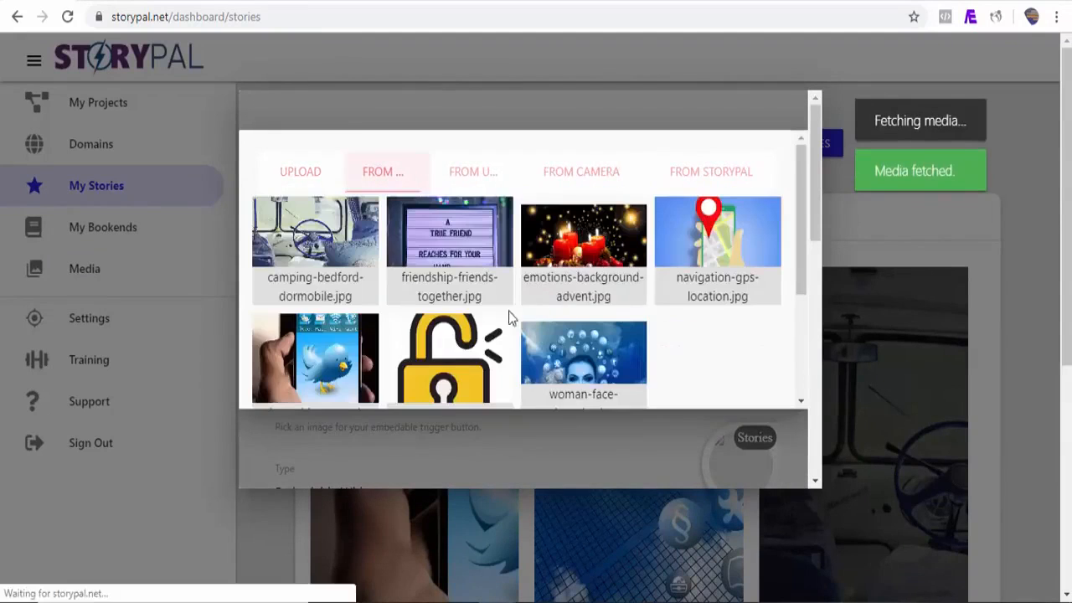
left_click(455, 351)
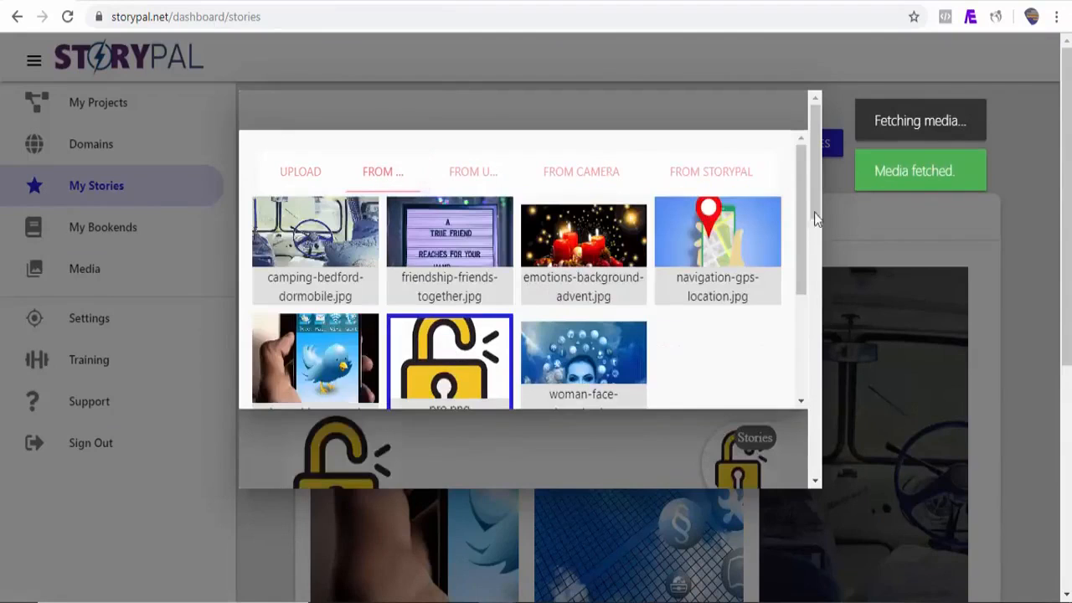
scroll(804, 251, "down", 5)
left_click(771, 316)
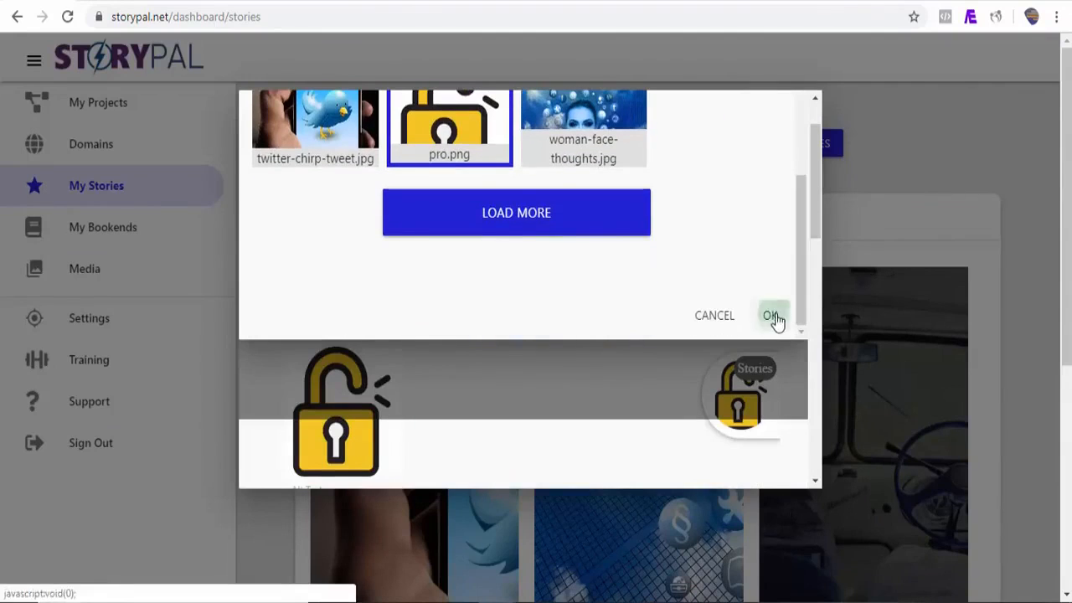
scroll(773, 321, "down", 10)
left_click(373, 394)
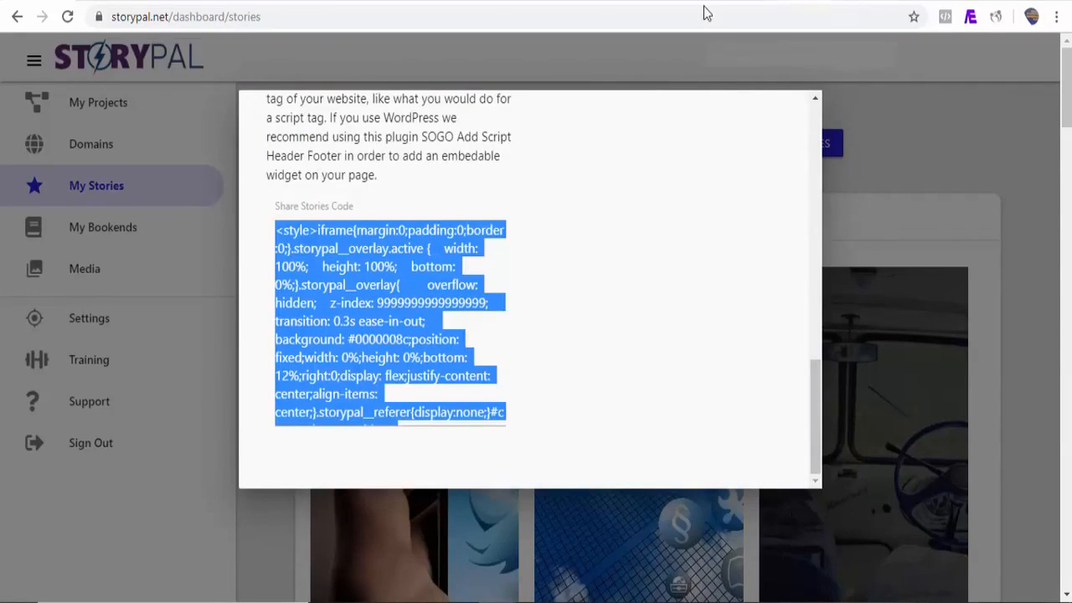
Step: Paste the widget code into a third Custom HTML block and preview the padlock Stories button
left_click(751, 2)
left_click(213, 562)
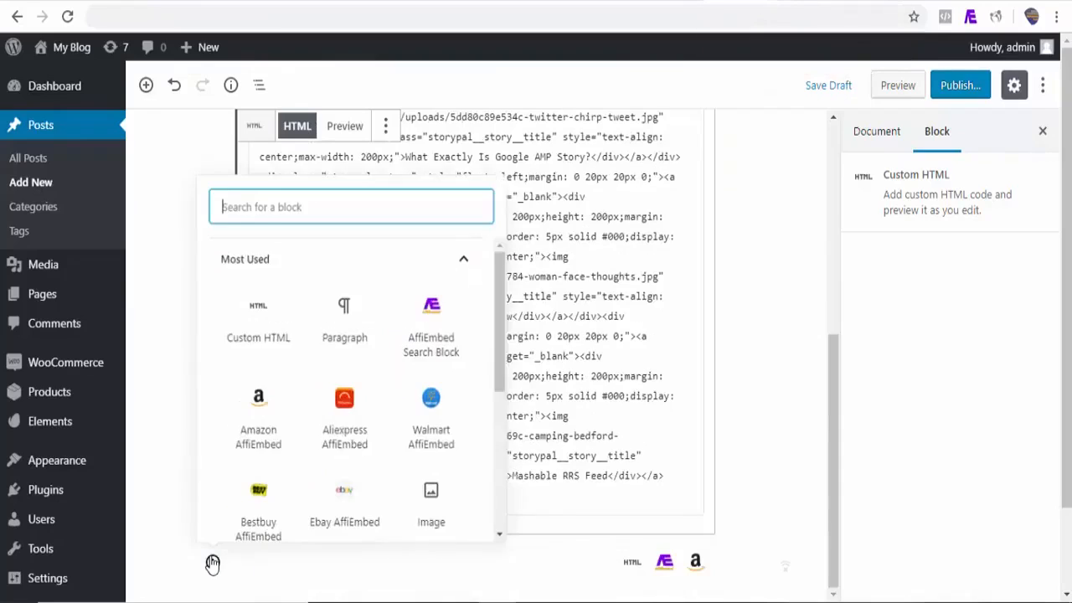
left_click(236, 332)
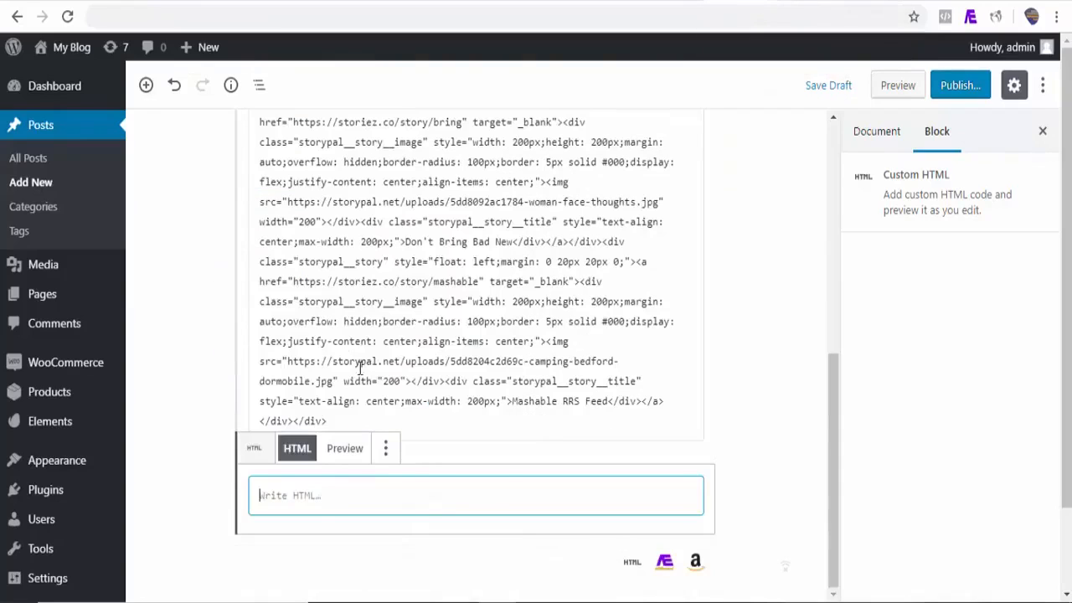
key("ctrl+v")
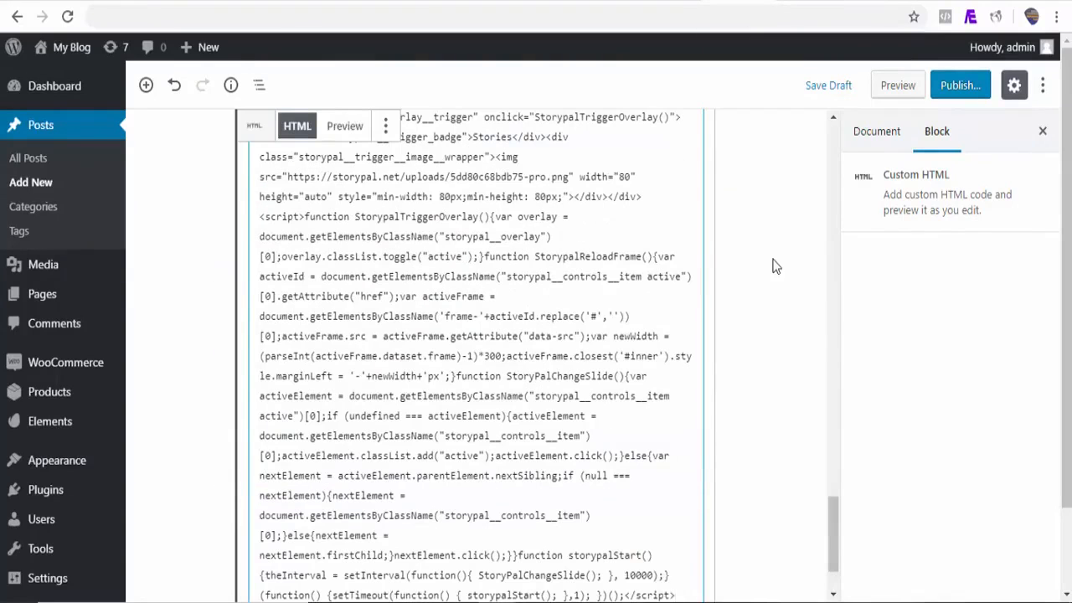
left_click(902, 90)
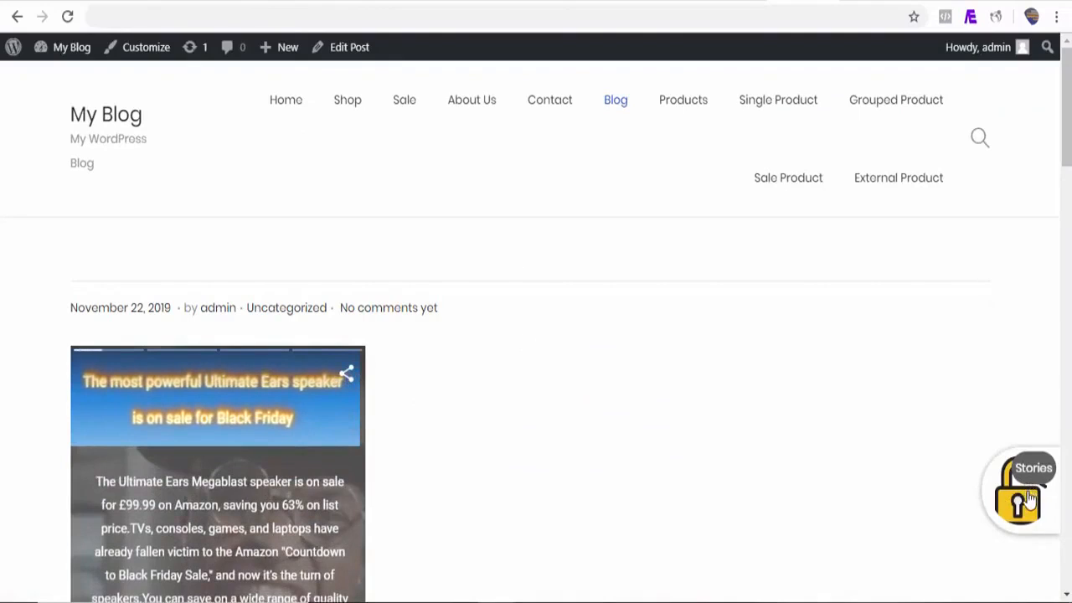
Step: Open the floating Stories widget's viewer, then open the playing story on its own page
left_click(1020, 501)
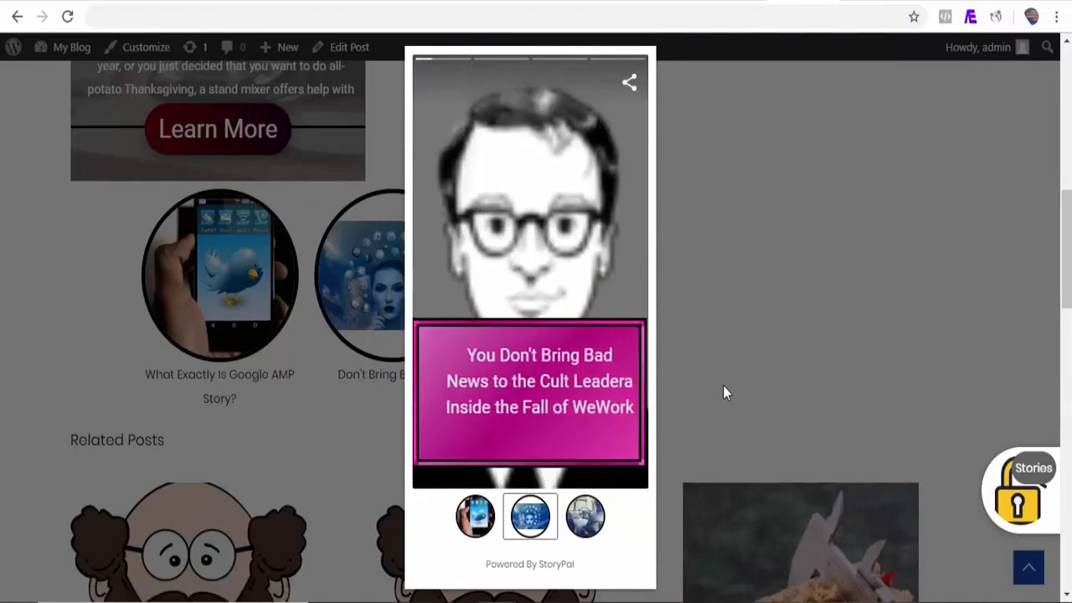
left_click(541, 297)
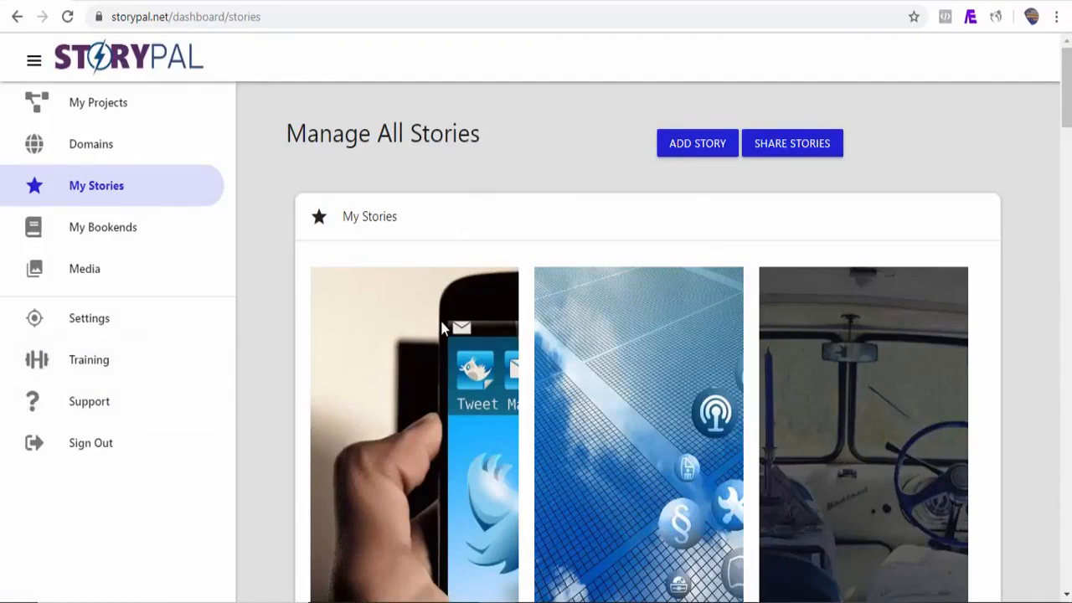
left_click(444, 328)
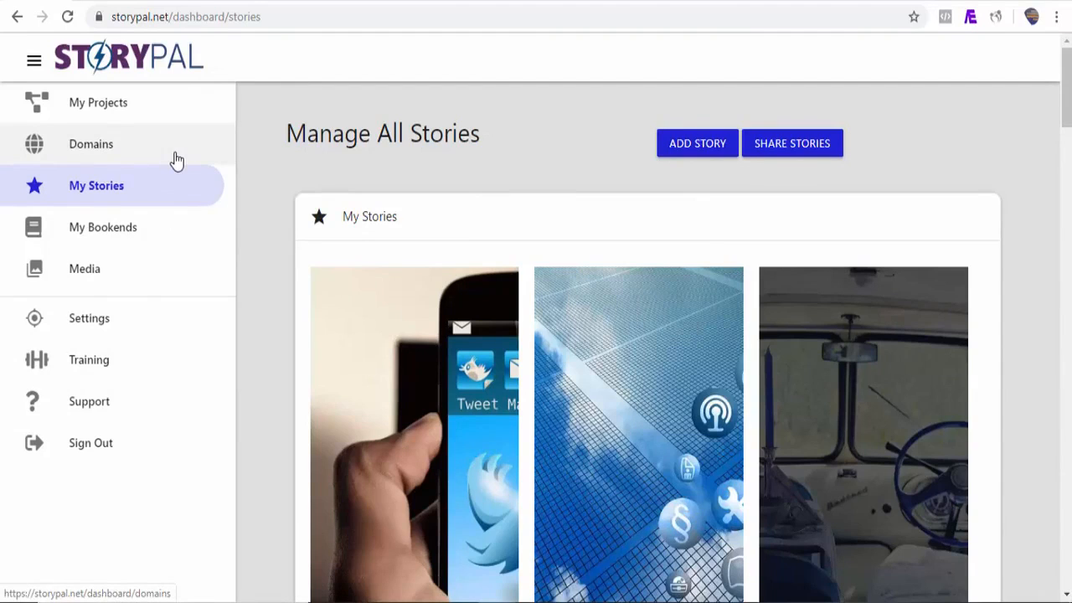
left_click(175, 159)
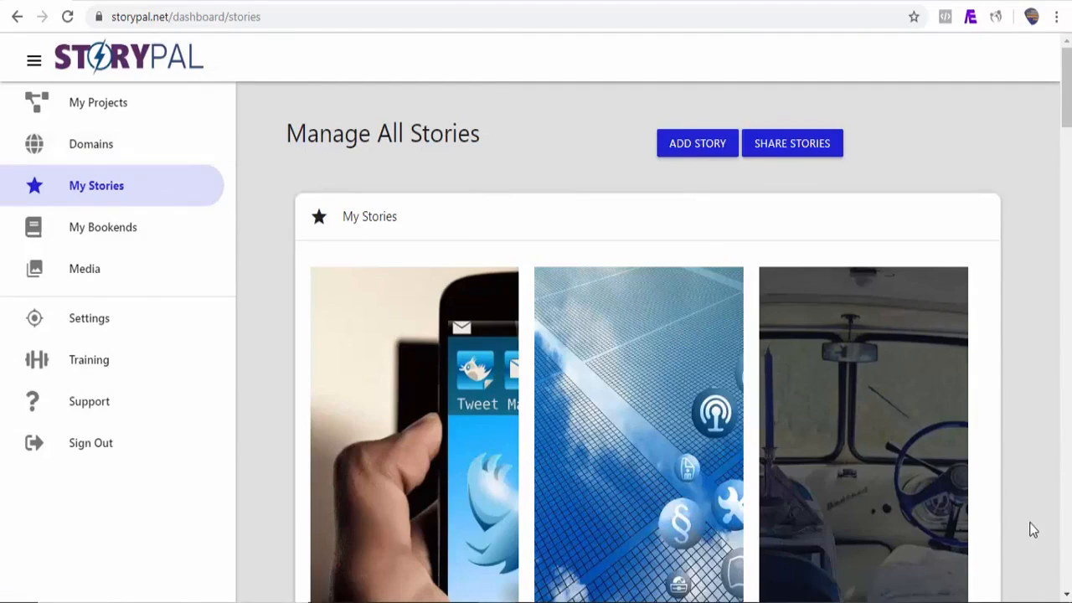